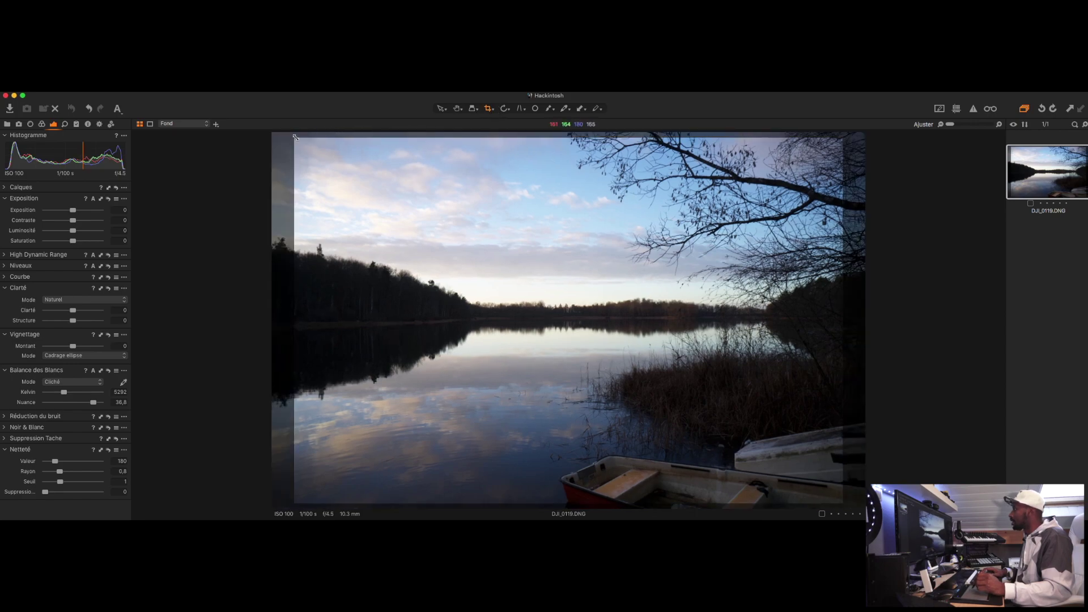
- Expand the crop frame to the outer edges of the lake photo so the full image is kept
drag(296, 138, 260, 122)
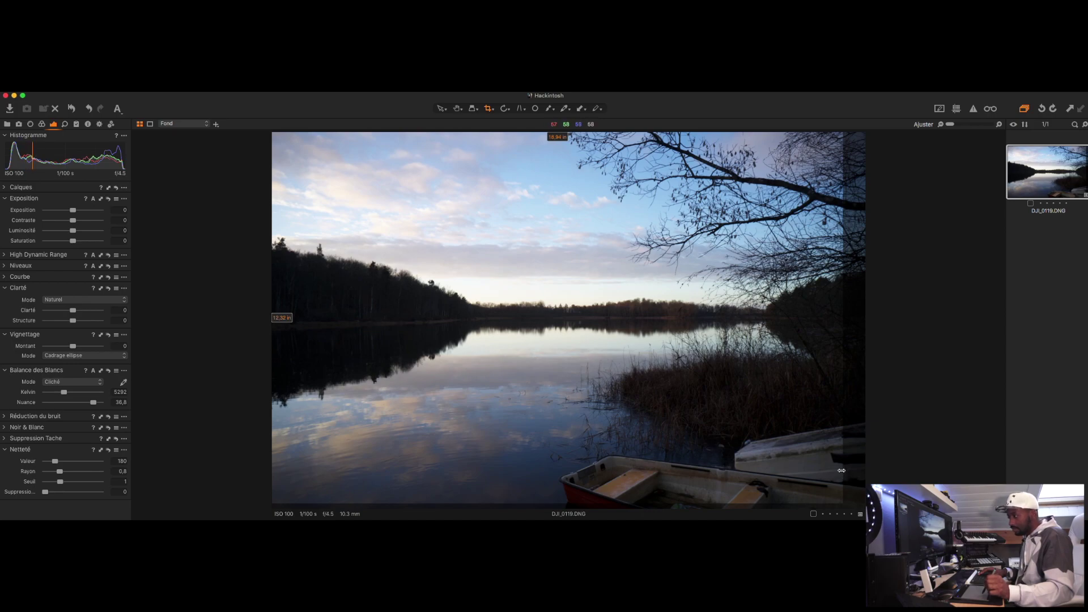
drag(844, 470, 867, 474)
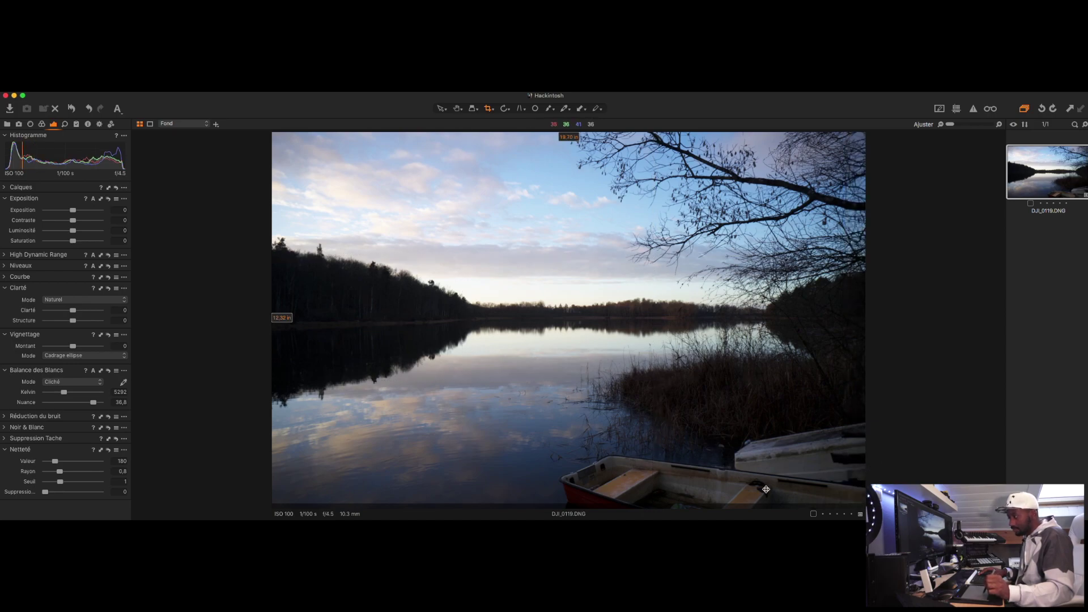
drag(760, 502, 760, 509)
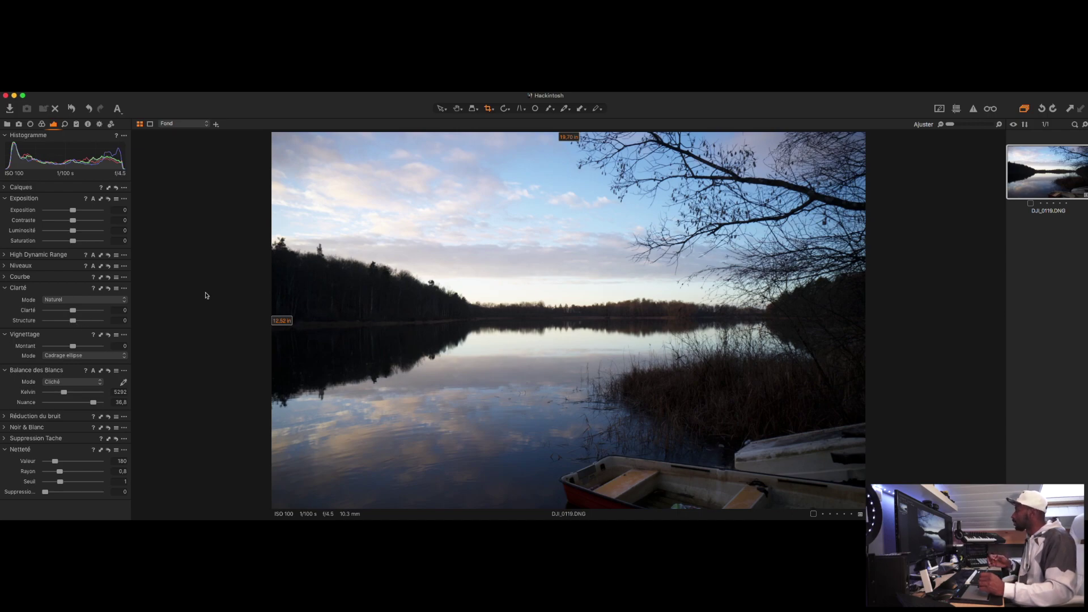
- Paint a mask over the entire sky on a new adjustment layer, and hide the mask overlay
click(555, 110)
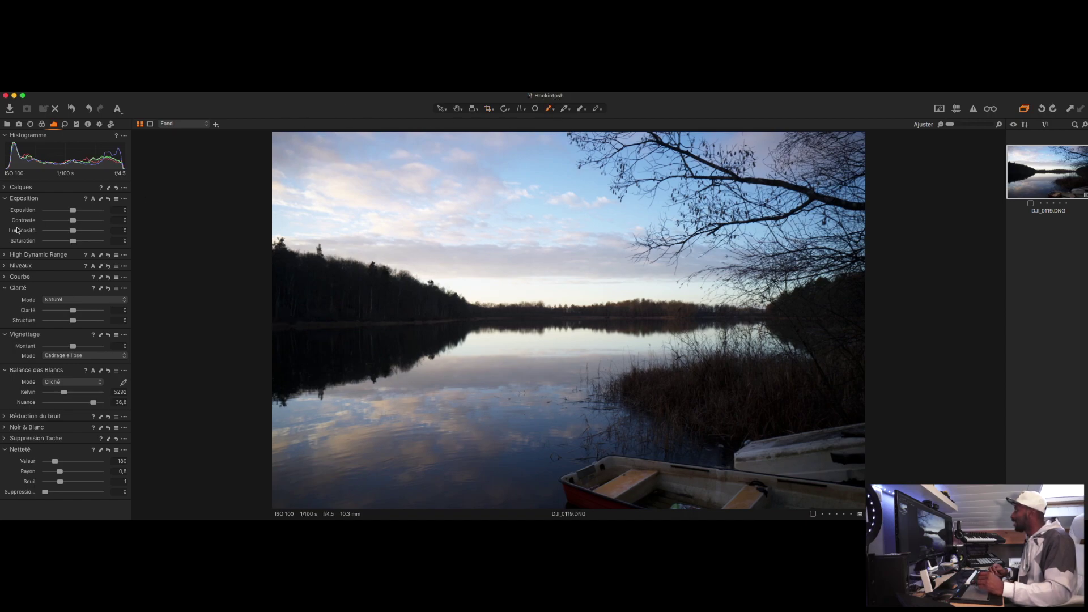
click(4, 188)
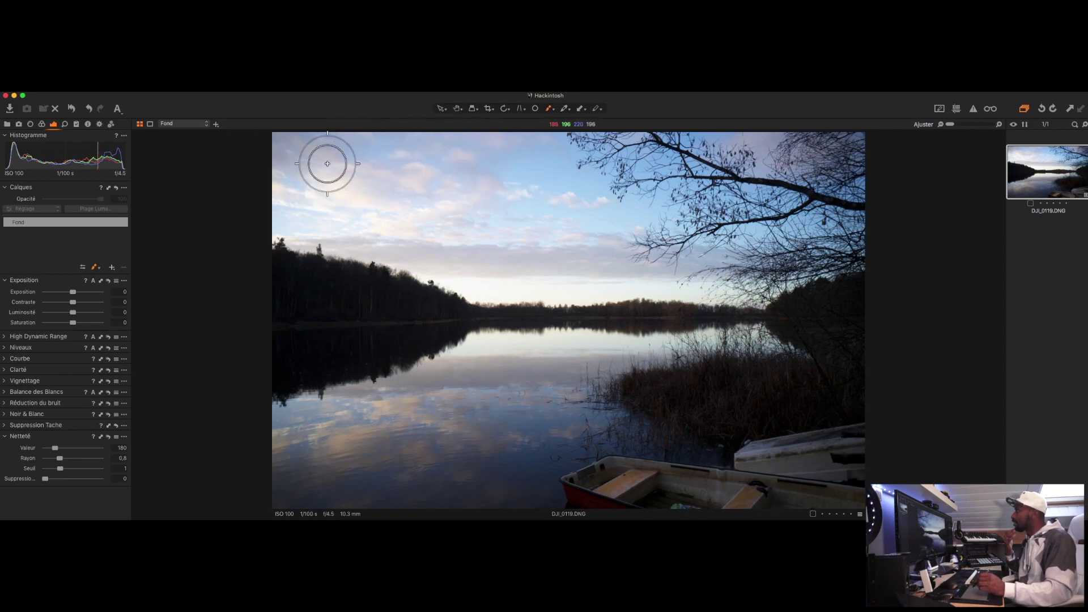
mouse_move(297, 150)
mouse_down()
mouse_move(281, 151)
mouse_move(365, 145)
mouse_move(358, 134)
mouse_move(518, 151)
mouse_move(563, 134)
mouse_move(291, 163)
mouse_move(277, 208)
mouse_move(295, 238)
mouse_move(336, 233)
mouse_up()
click(482, 276)
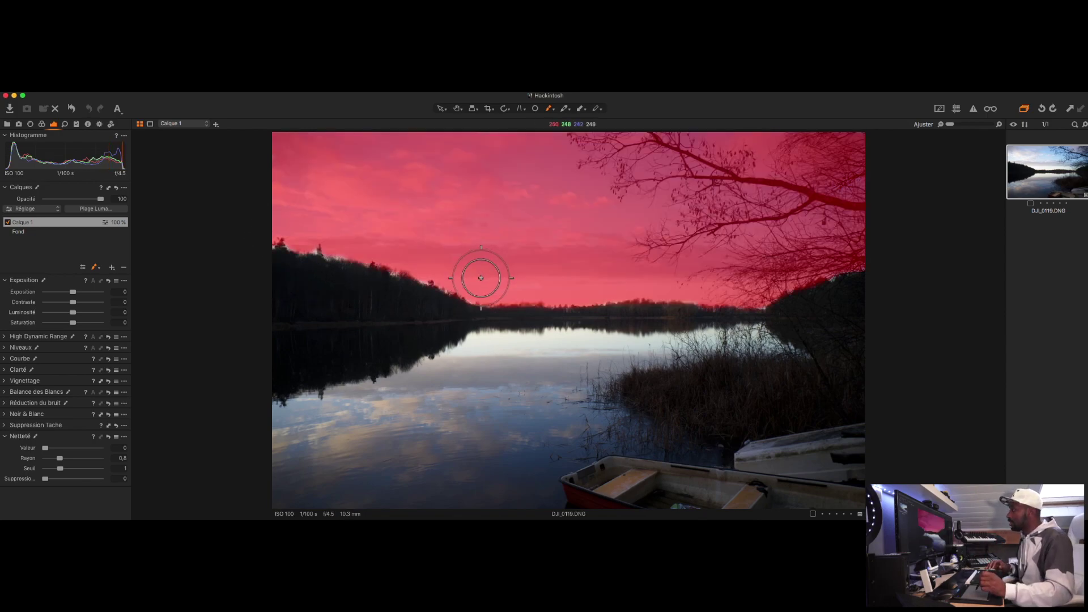
drag(521, 247, 547, 223)
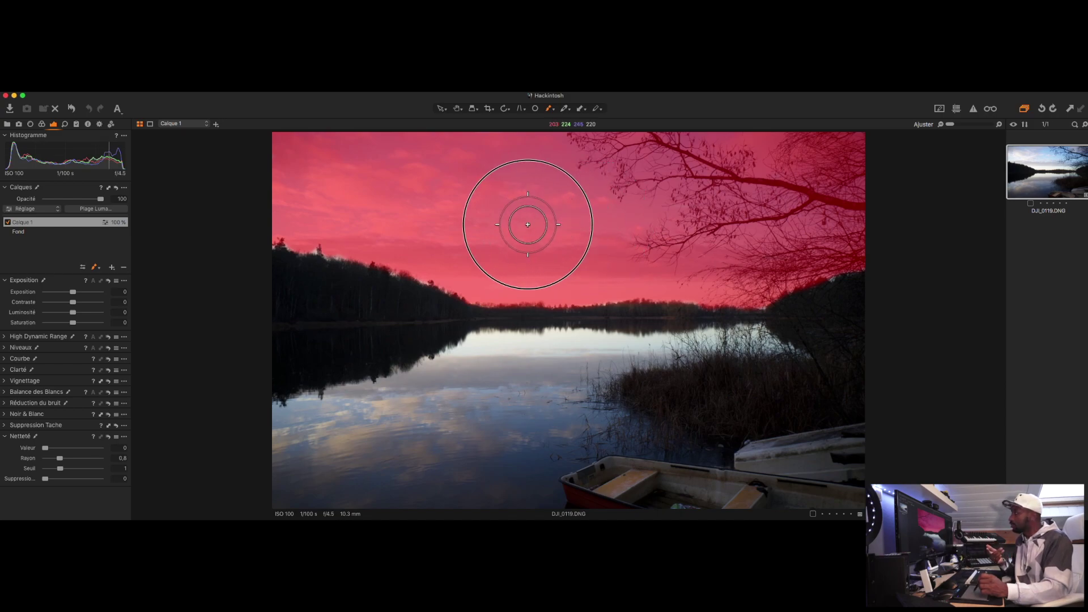
key(m)
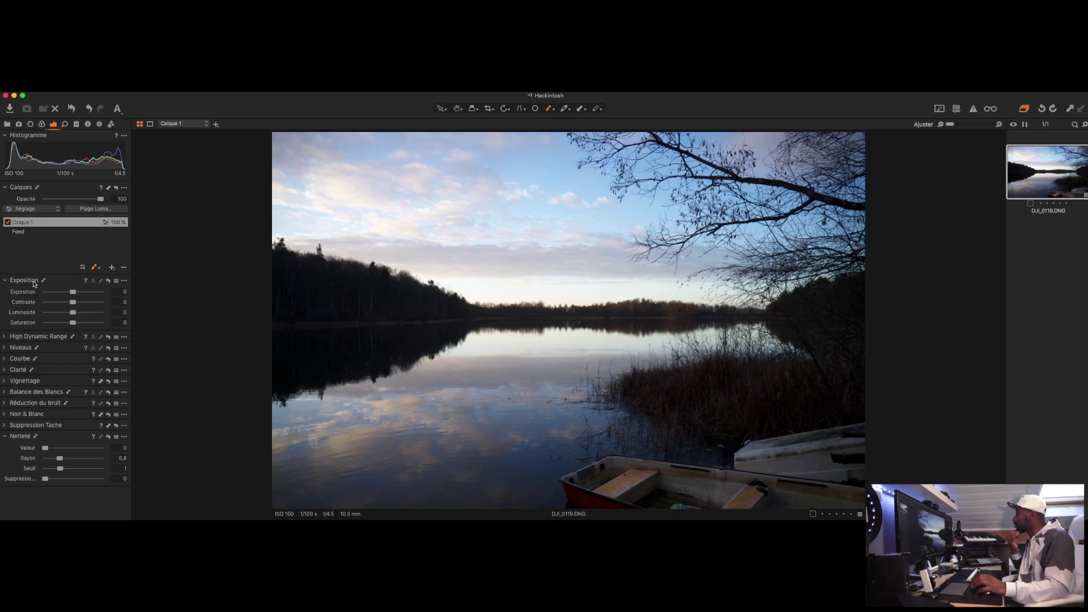
- Select the sky layer Calque 1 and set its High Dynamic Range highlights to 46
click(33, 231)
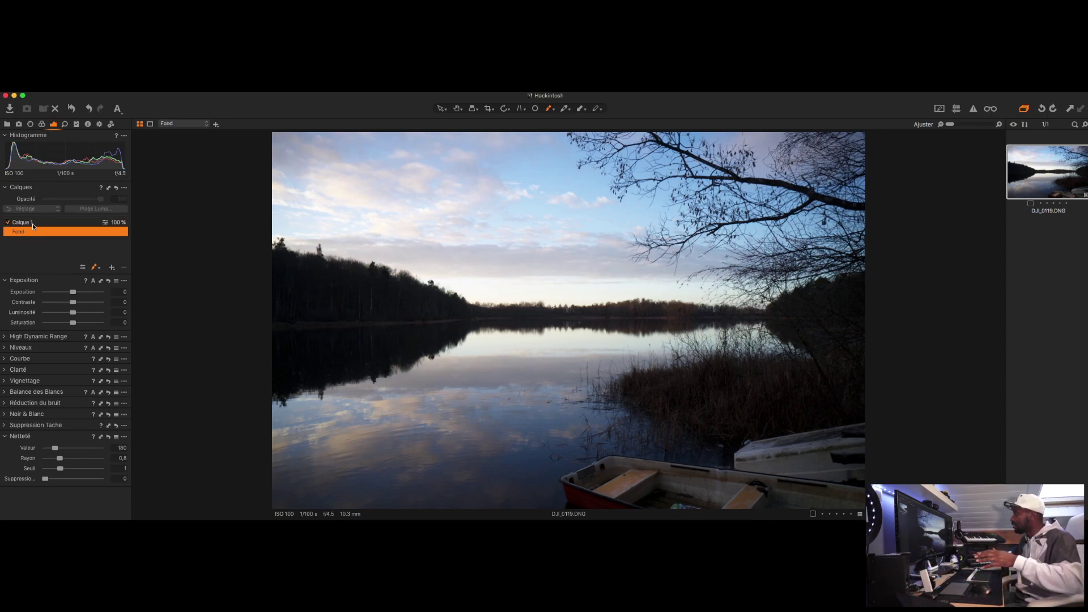
click(32, 224)
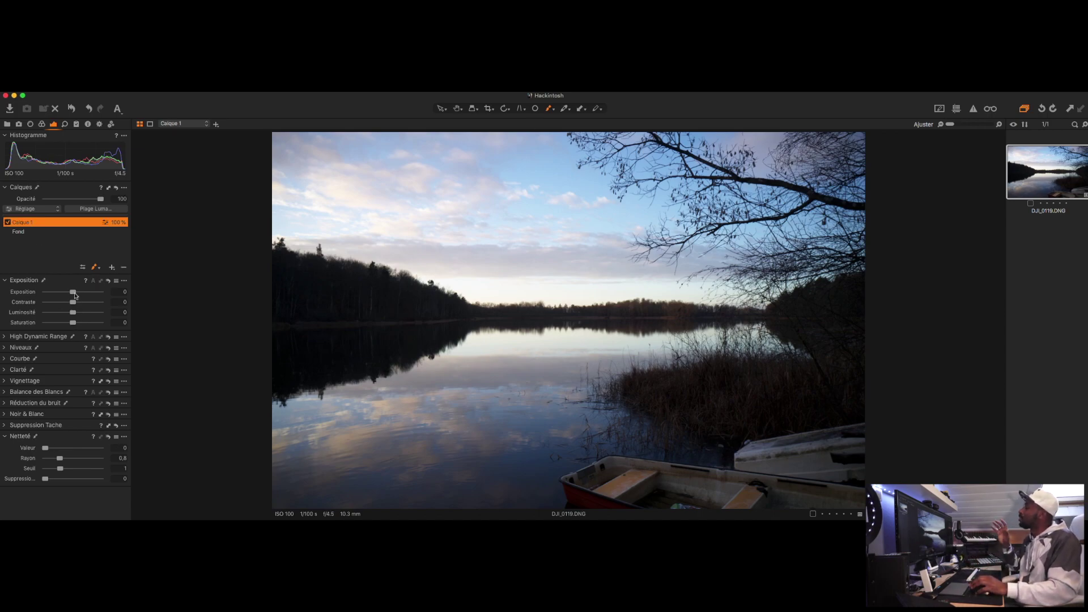
drag(74, 293, 76, 306)
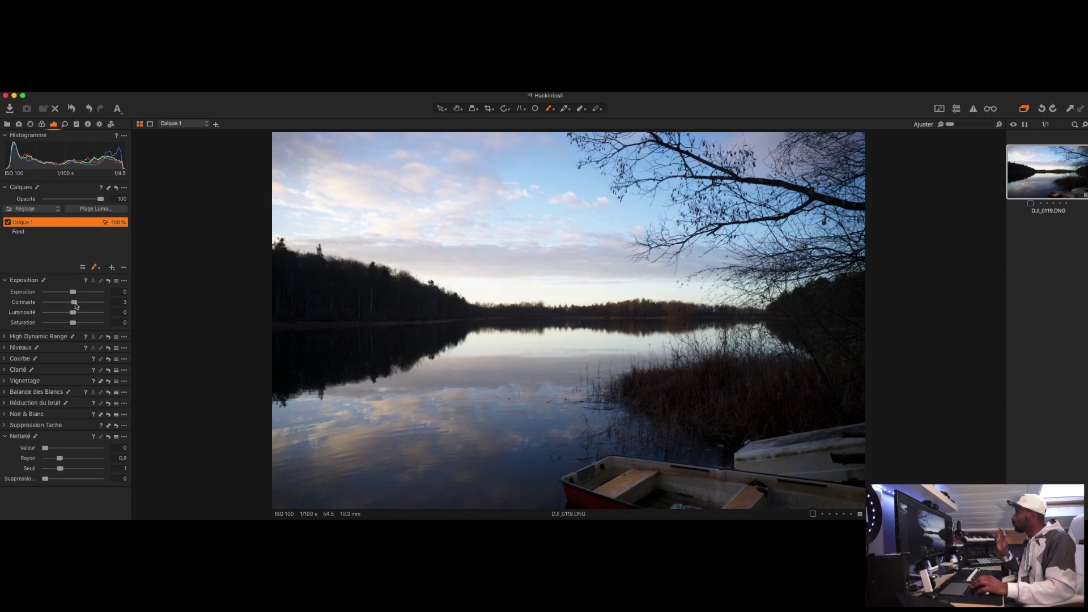
click(5, 337)
click(46, 349)
drag(47, 350, 72, 353)
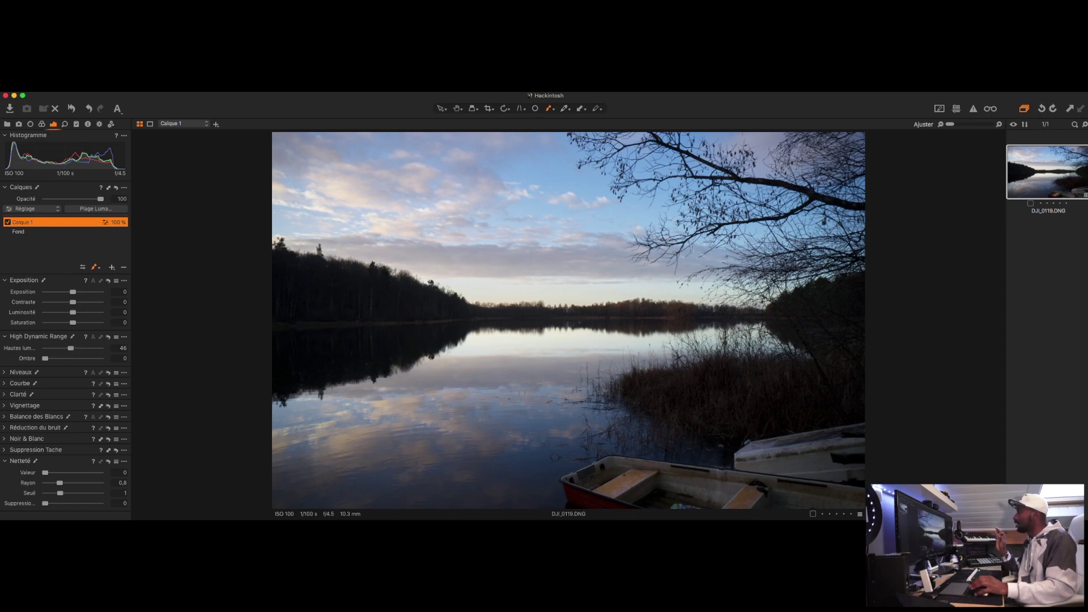
- Set the sky layer's highlight recovery to 61 and saturation to 43, with the mask displayed only while drawing
click(561, 109)
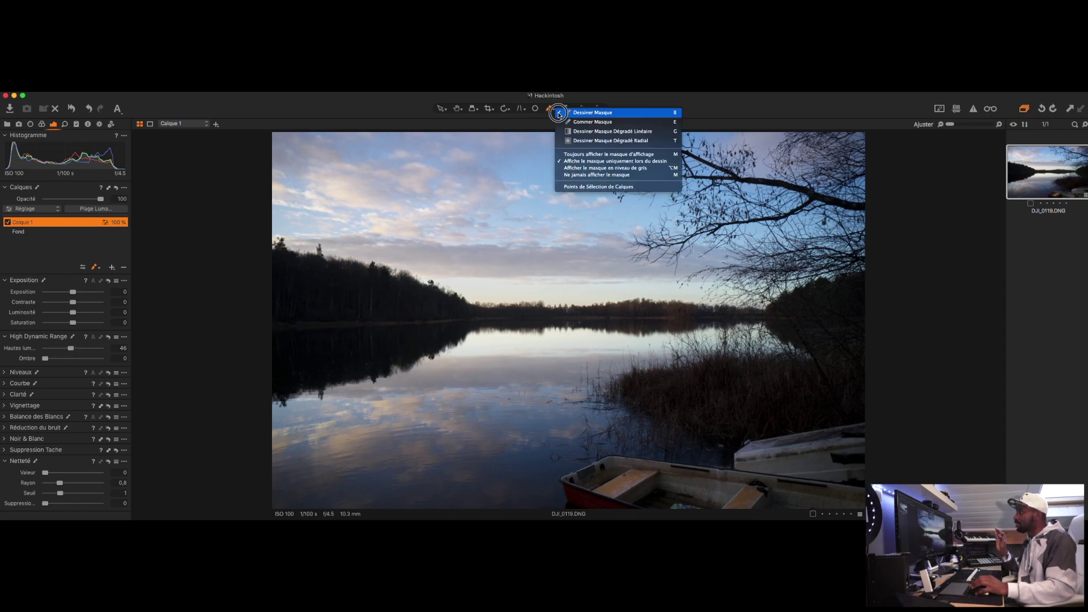
click(578, 155)
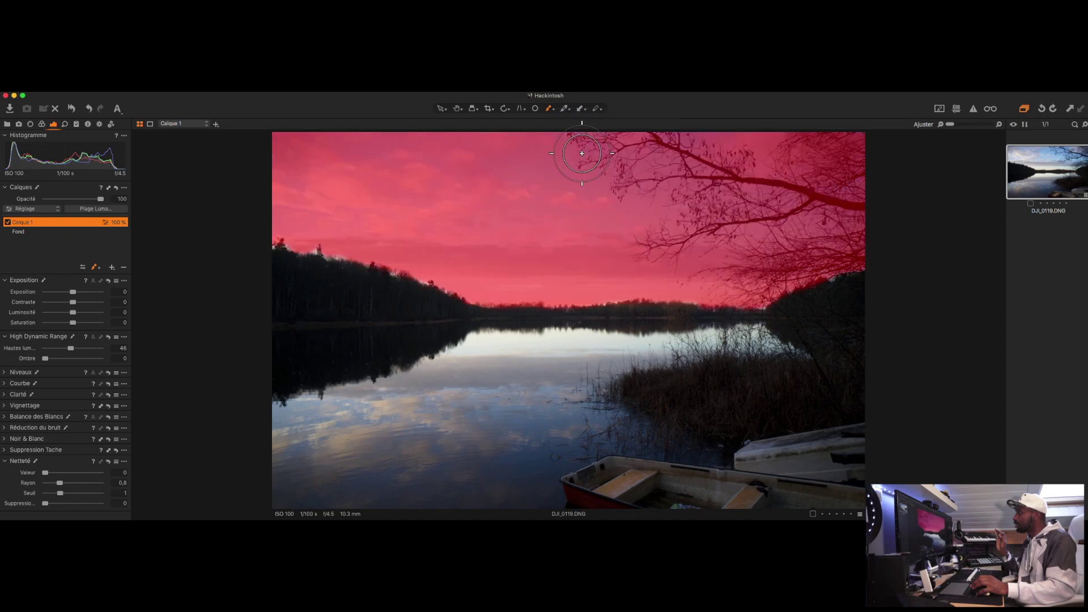
mouse_move(72, 348)
mouse_down()
mouse_move(102, 349)
mouse_move(80, 349)
mouse_up()
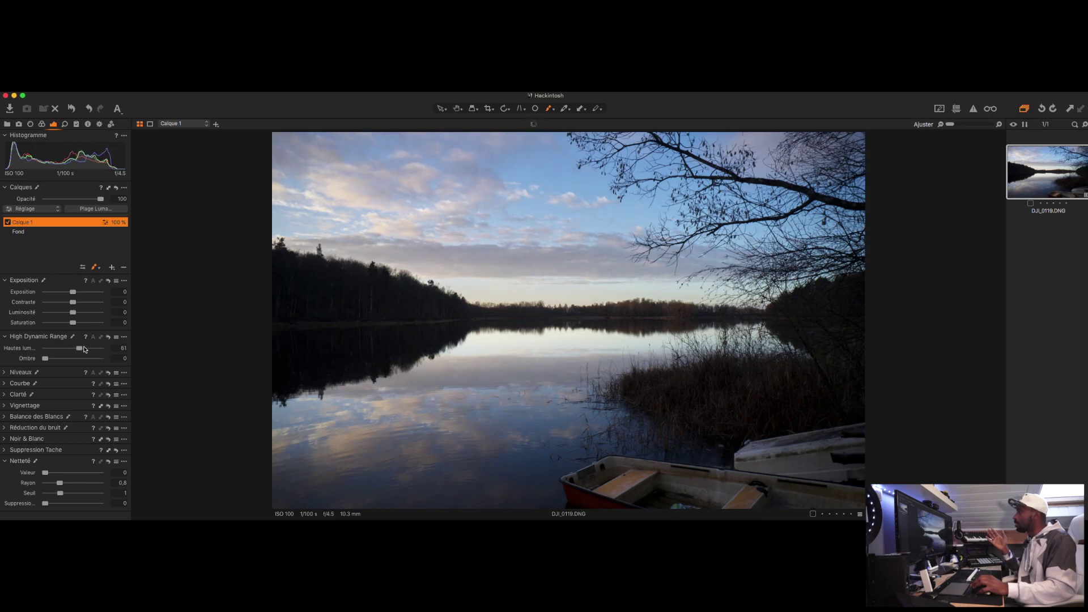
click(555, 110)
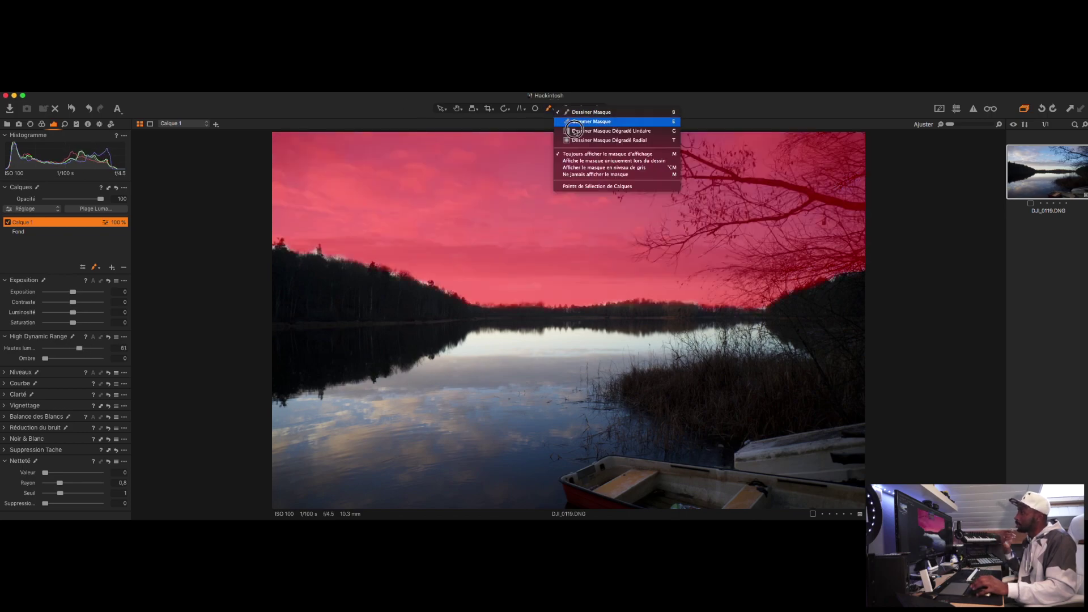
click(577, 161)
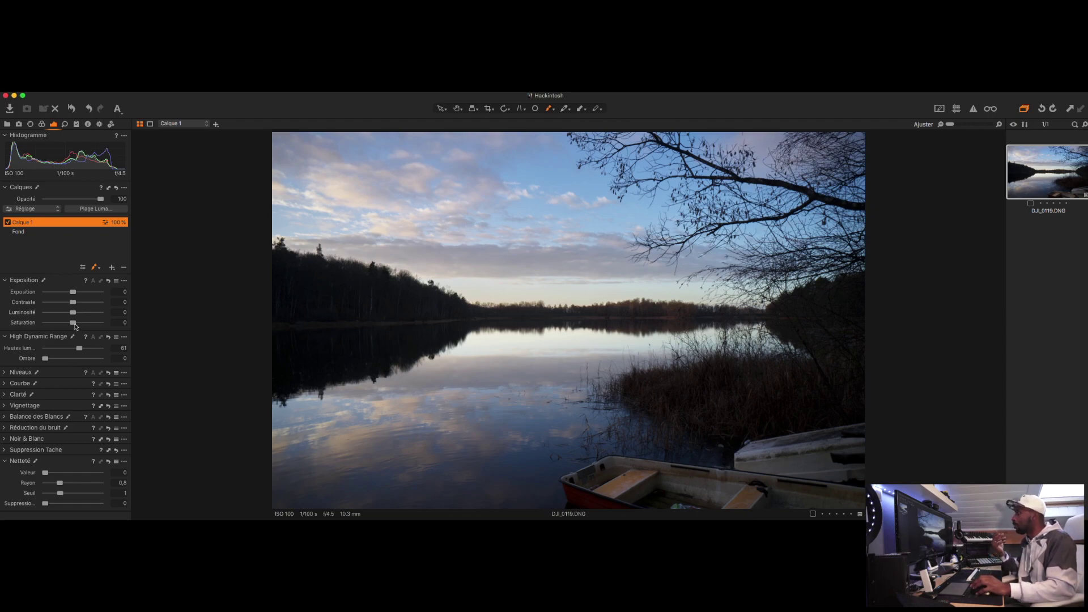
drag(73, 324, 86, 324)
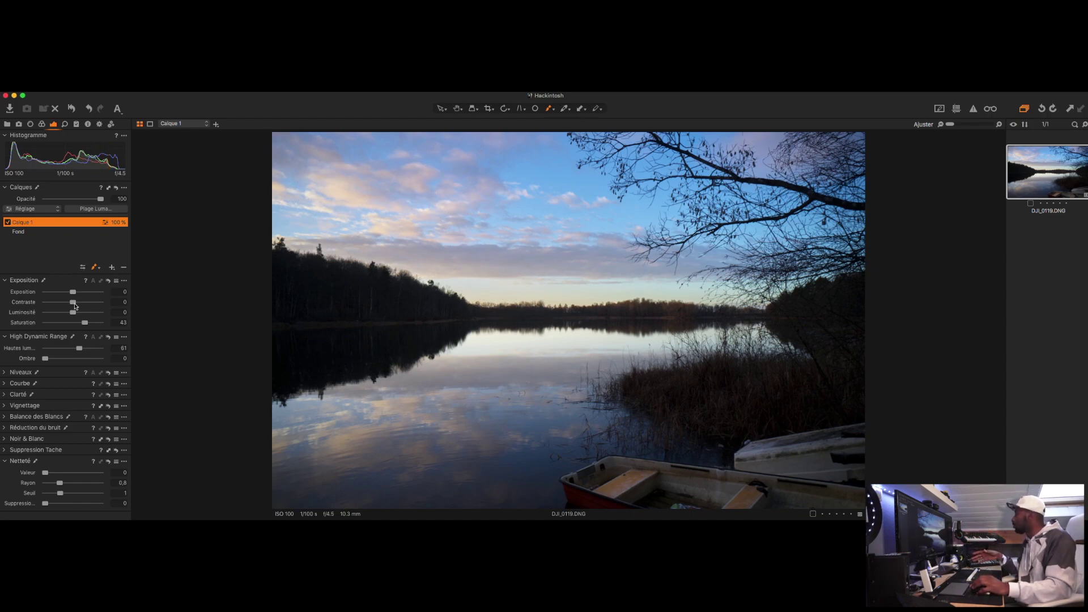
drag(76, 306, 70, 303)
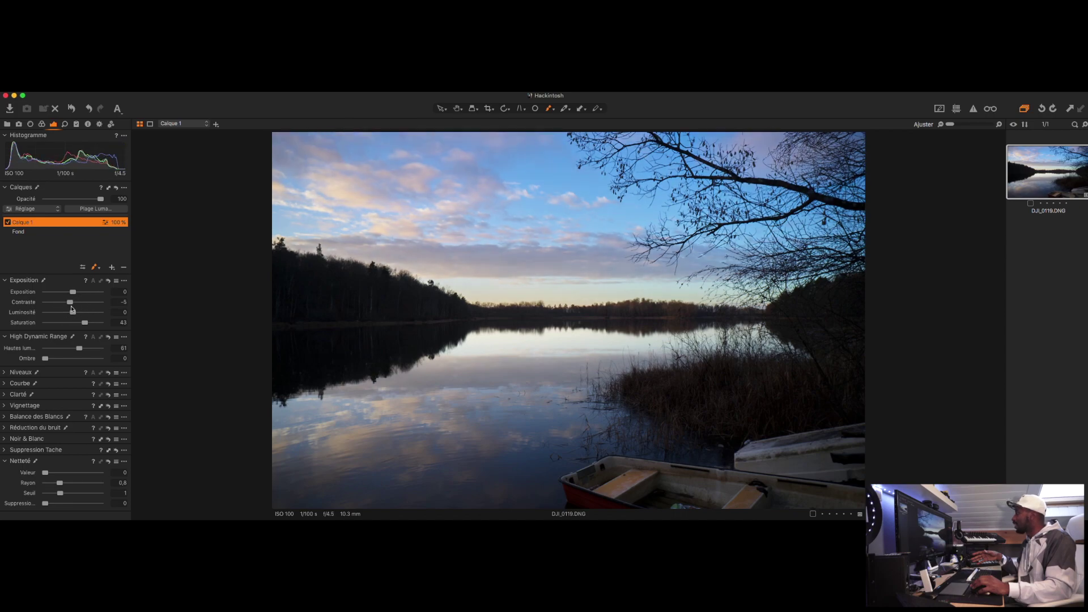
double_click(72, 306)
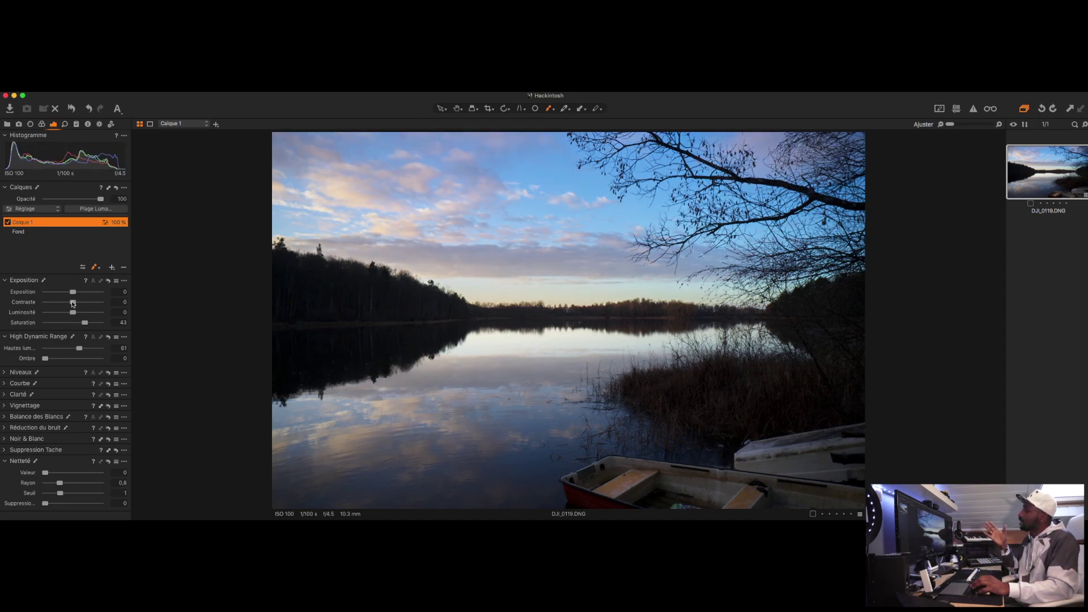
drag(74, 294, 84, 304)
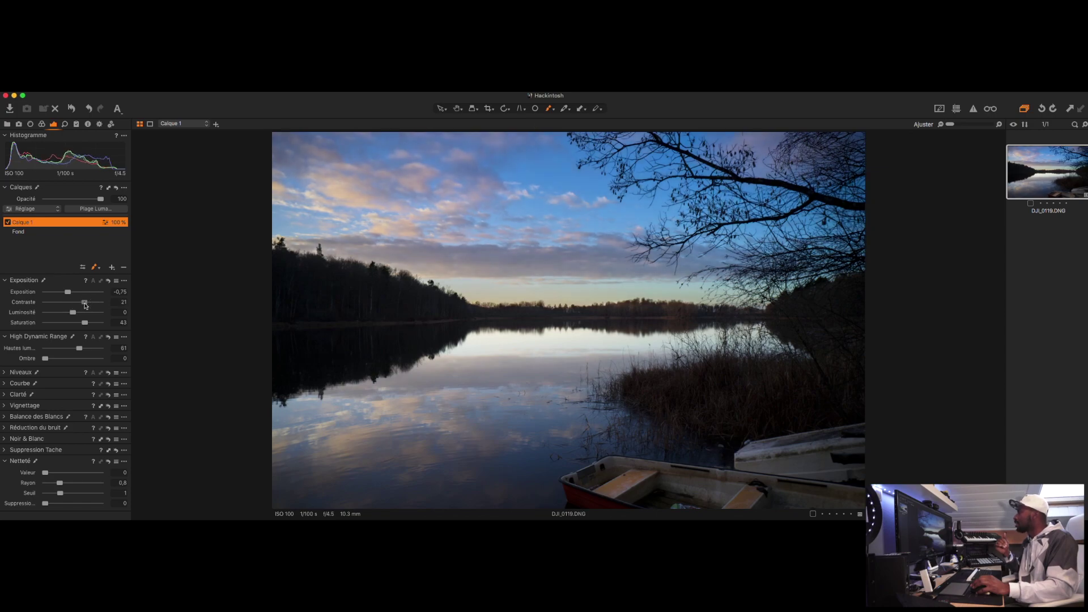
double_click(67, 292)
double_click(80, 303)
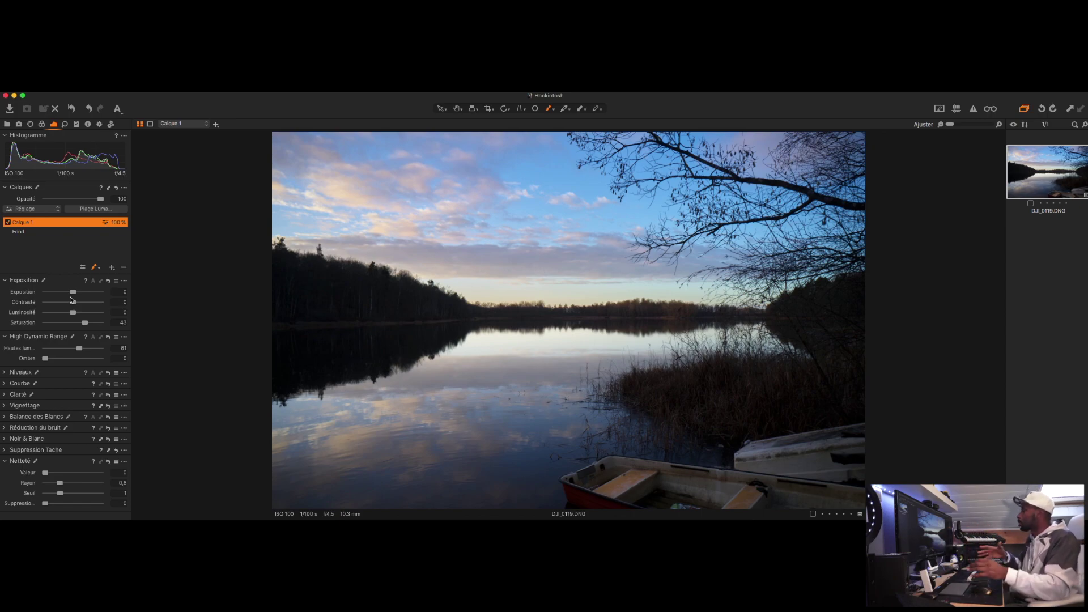
- Set the sky layer's RGB levels black point to 13 and shape its RGB curve into a gentle S for contrast
click(4, 374)
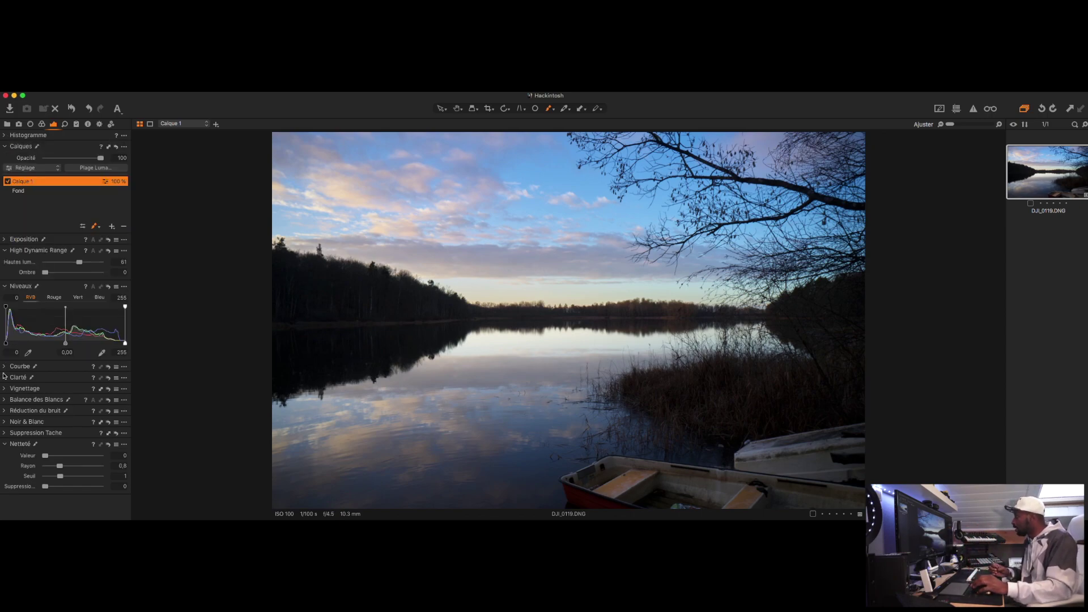
mouse_move(6, 343)
mouse_down()
mouse_move(25, 340)
mouse_move(12, 343)
mouse_up()
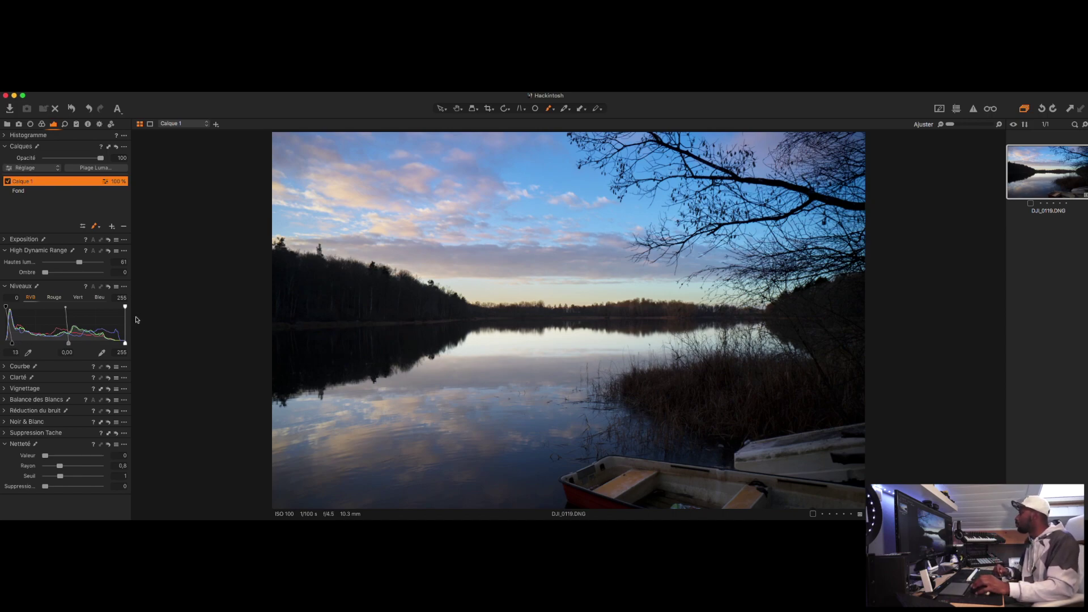
click(4, 368)
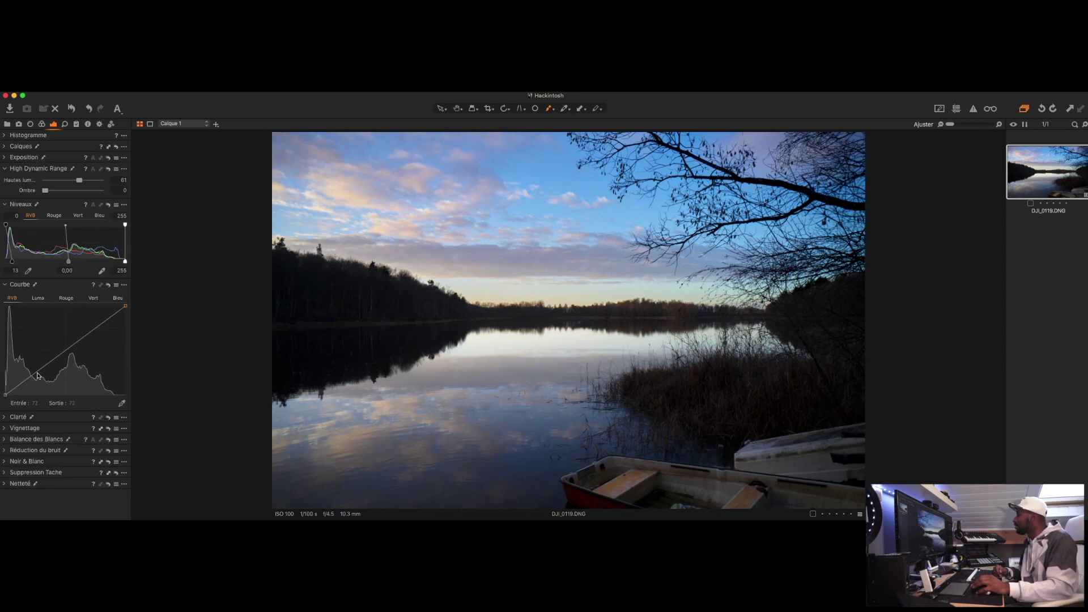
drag(31, 360, 45, 375)
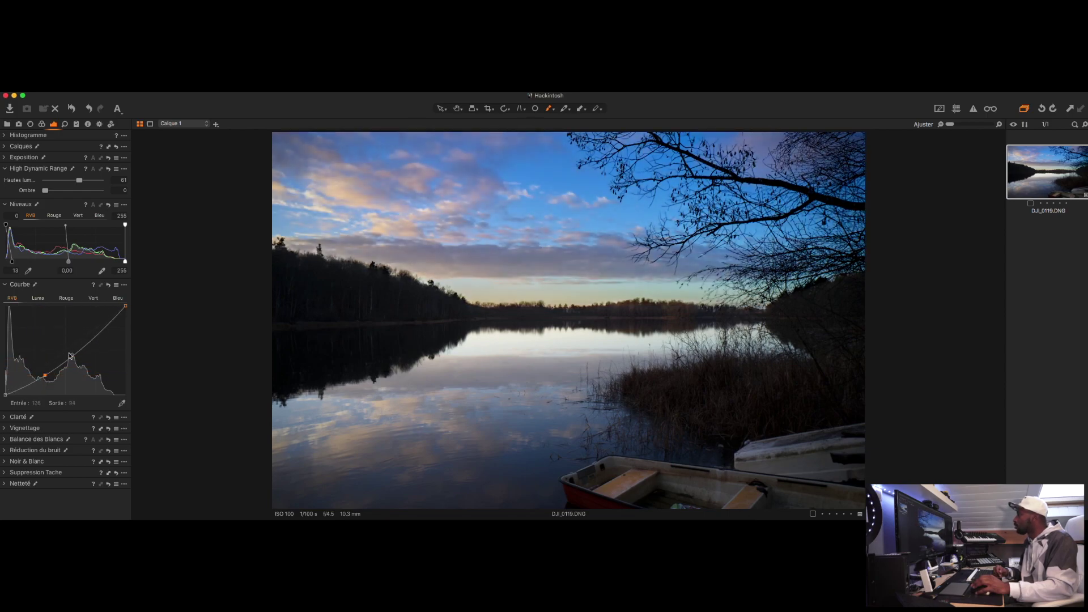
drag(101, 336, 88, 333)
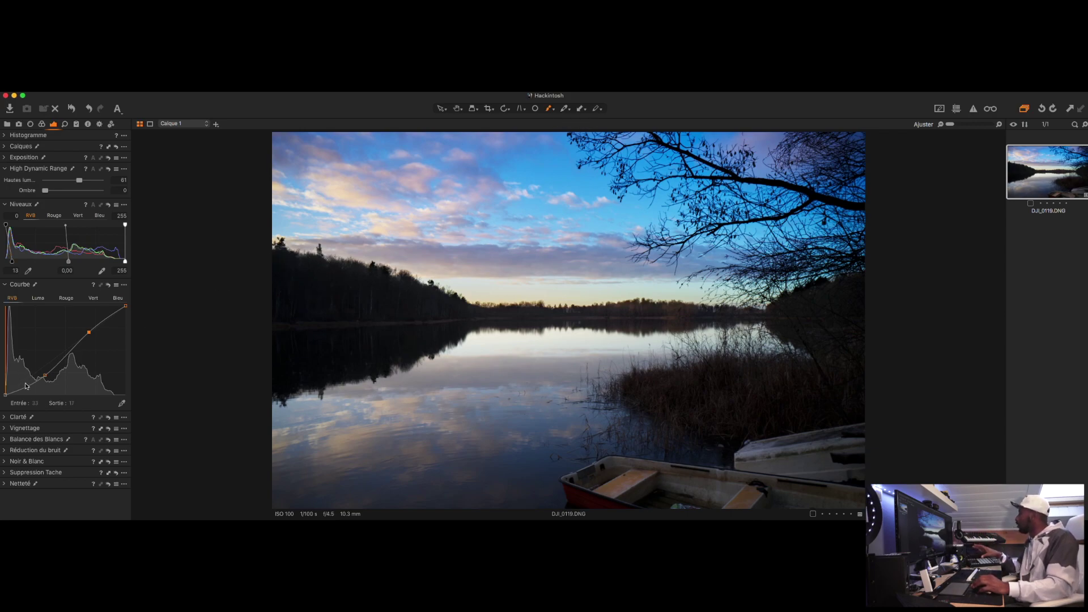
click(34, 300)
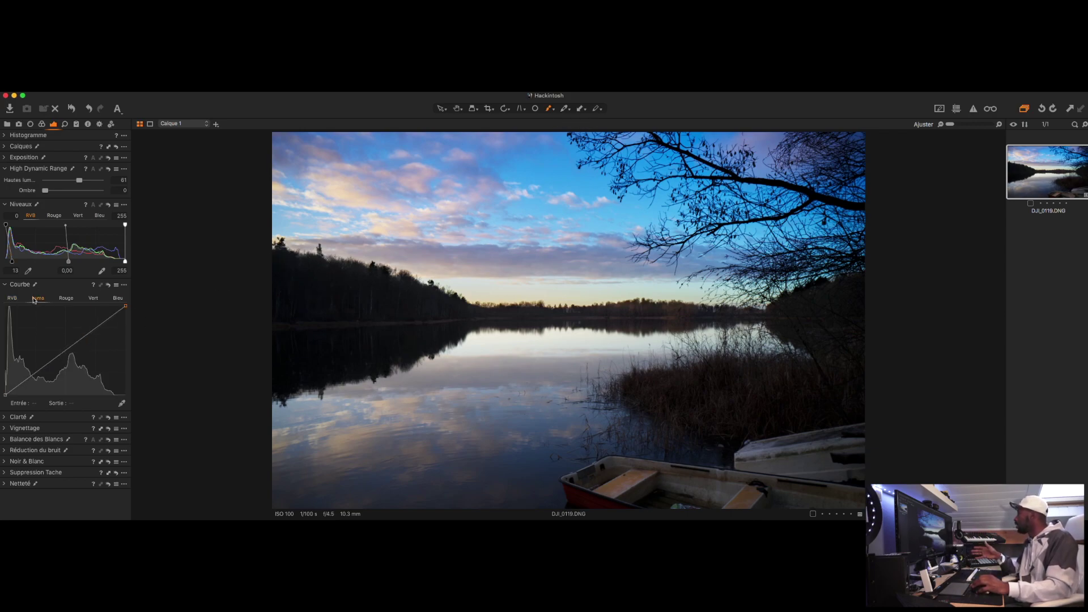
click(66, 300)
click(89, 301)
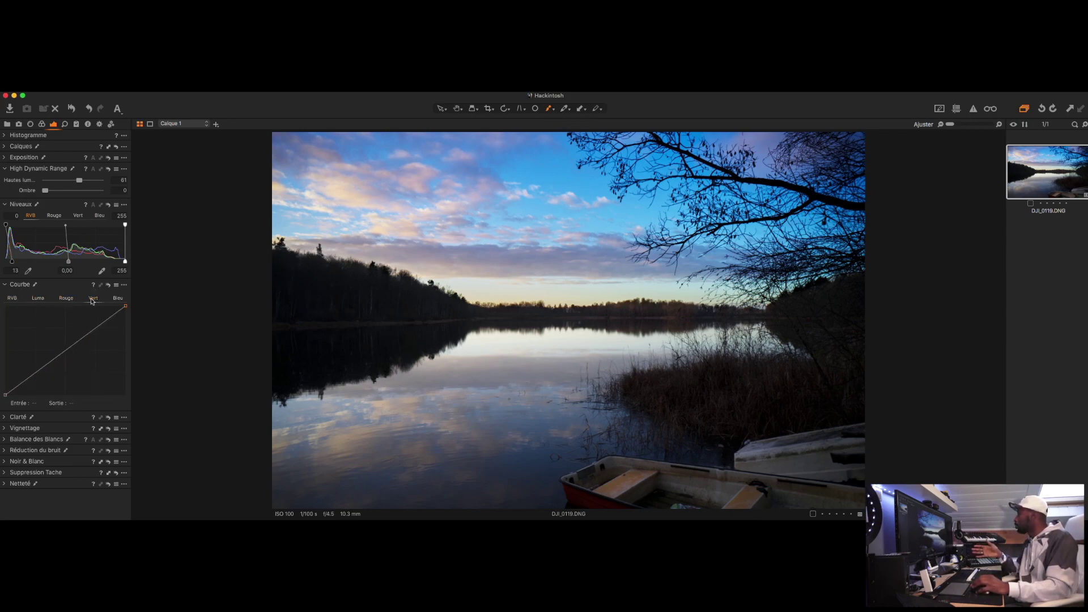
click(9, 299)
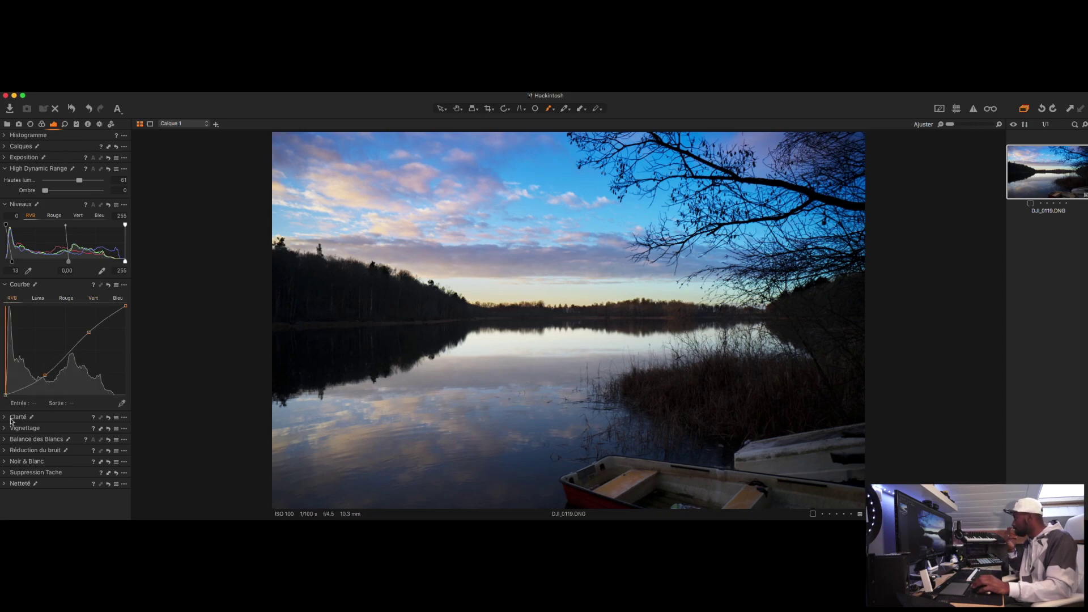
- Try a clarity of 62 on the sky layer in Naturel mode and inspect the clouds up close
click(10, 136)
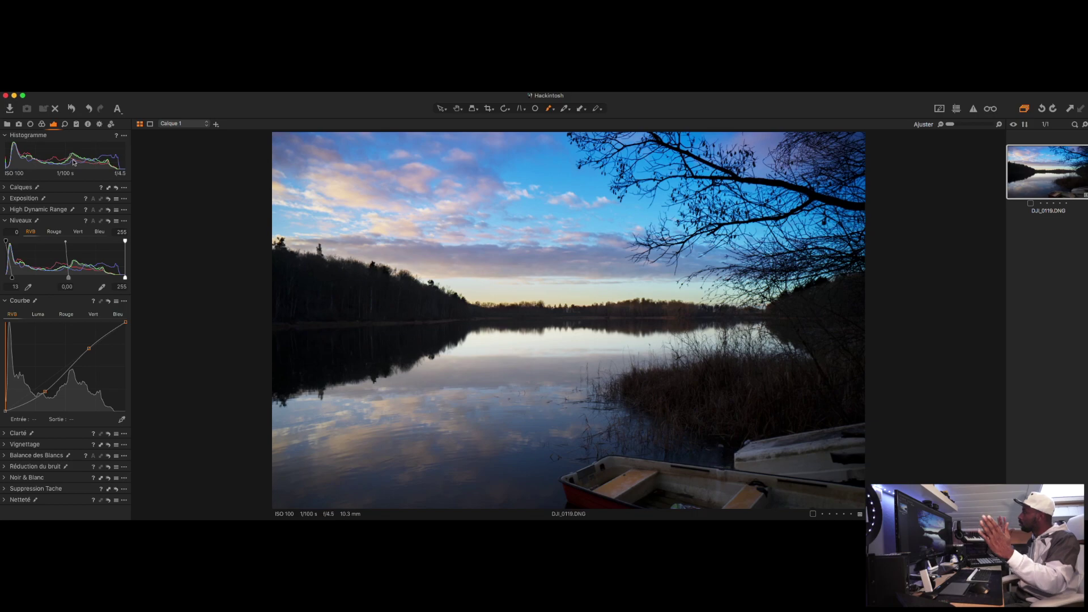
click(5, 301)
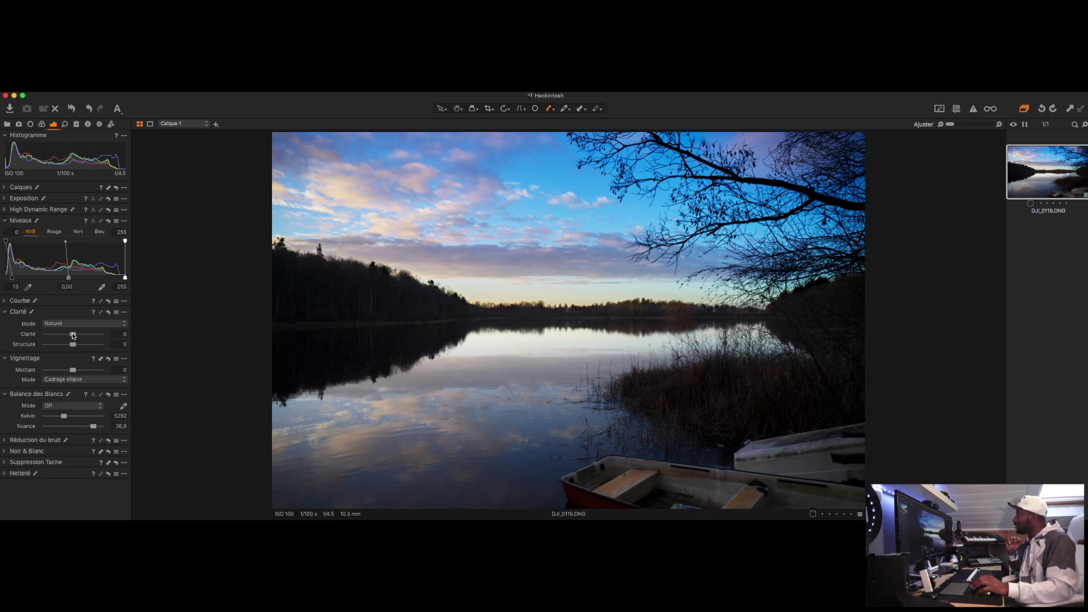
mouse_move(74, 336)
mouse_down()
mouse_move(49, 336)
mouse_move(89, 335)
mouse_up()
scroll(493, 231, up, 3)
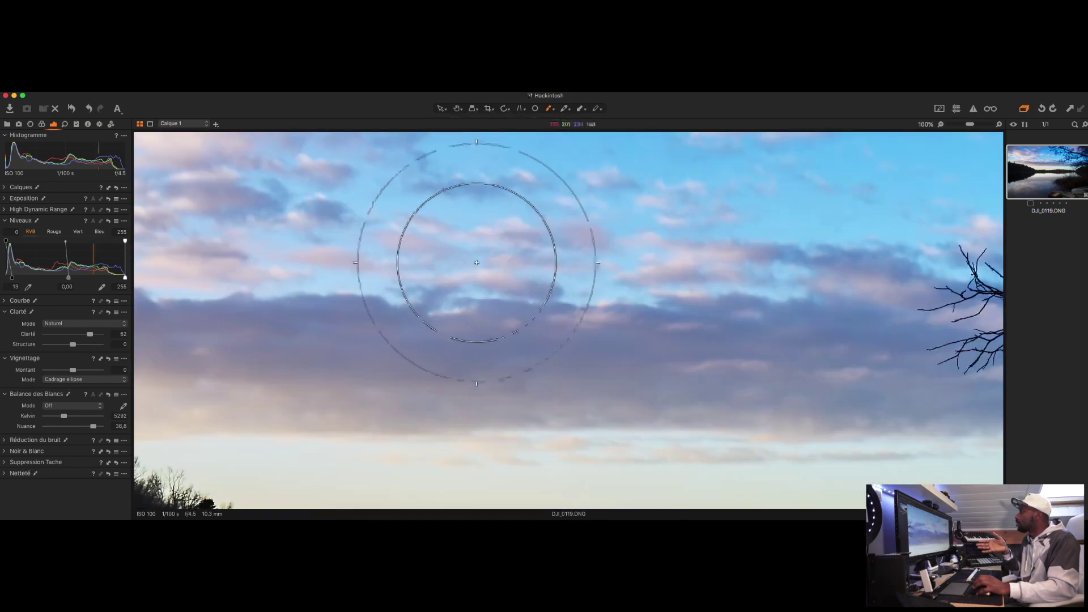
scroll(437, 242, down, 2)
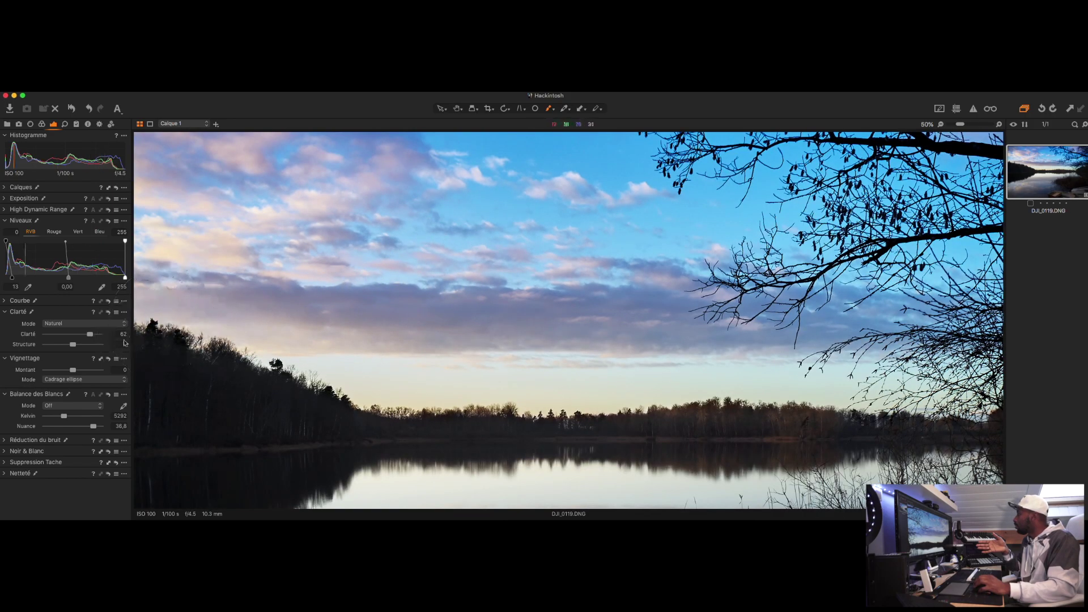
- Set the sky layer's clarity to -63 in Naturel mode and the vignetting amount to -0.24
drag(88, 335, 54, 336)
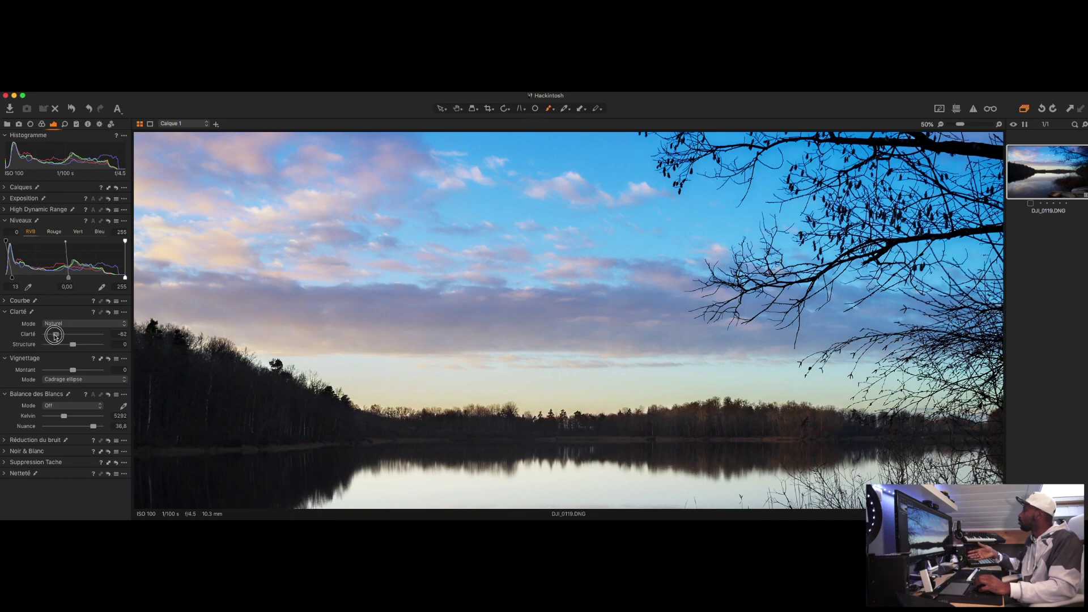
mouse_move(54, 336)
mouse_down()
mouse_move(89, 335)
mouse_move(63, 334)
mouse_up()
double_click(298, 295)
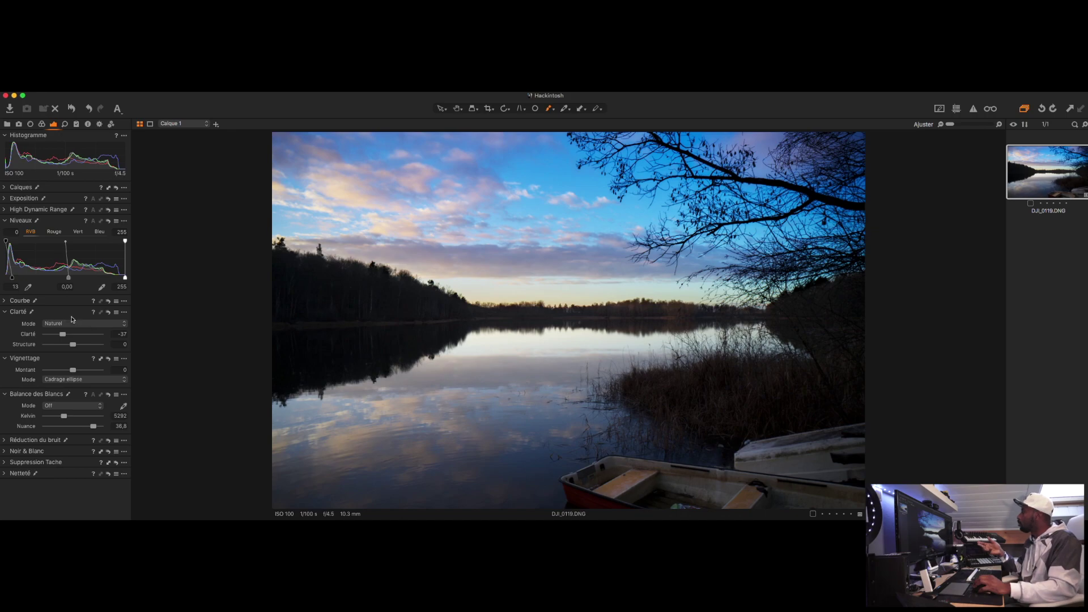
drag(74, 336, 55, 336)
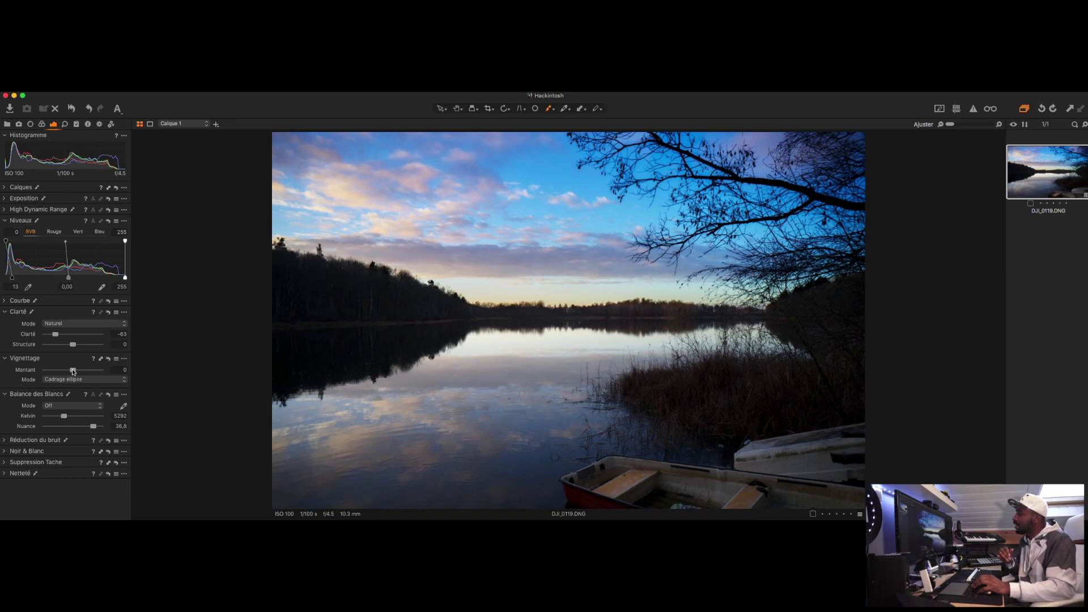
drag(72, 372, 71, 370)
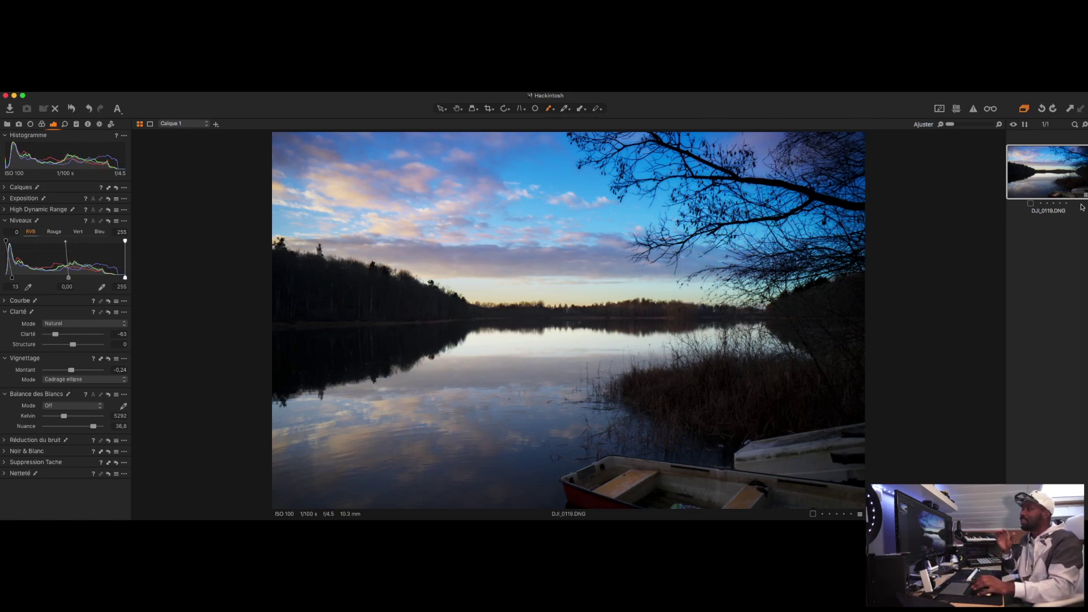
- Create a new unedited variant of DJI_0119.DNG, view it alongside the edited one, and place it first in the browser
right_click(1045, 186)
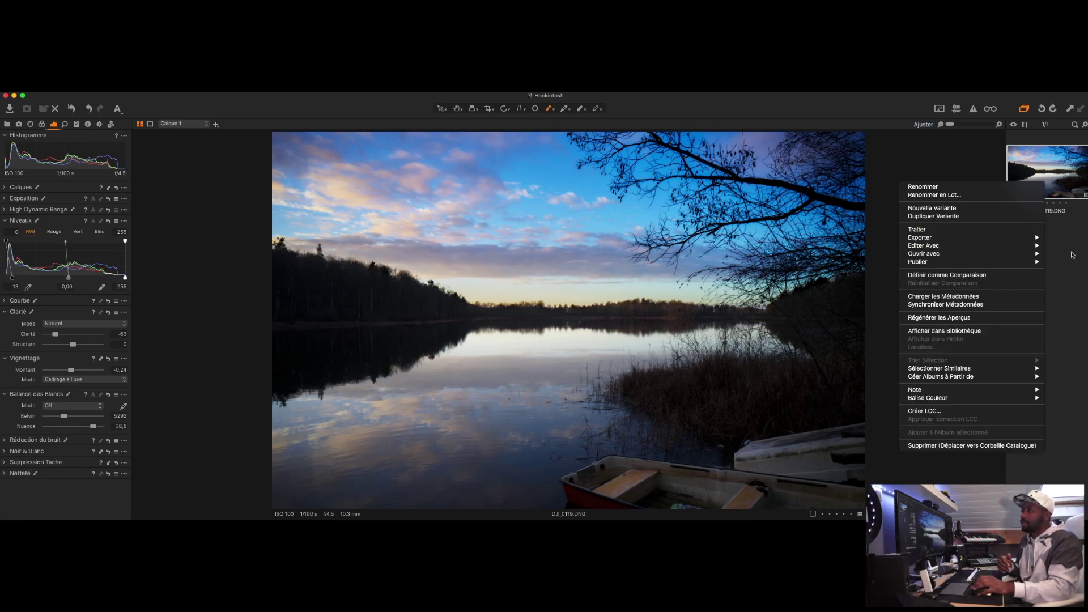
click(948, 209)
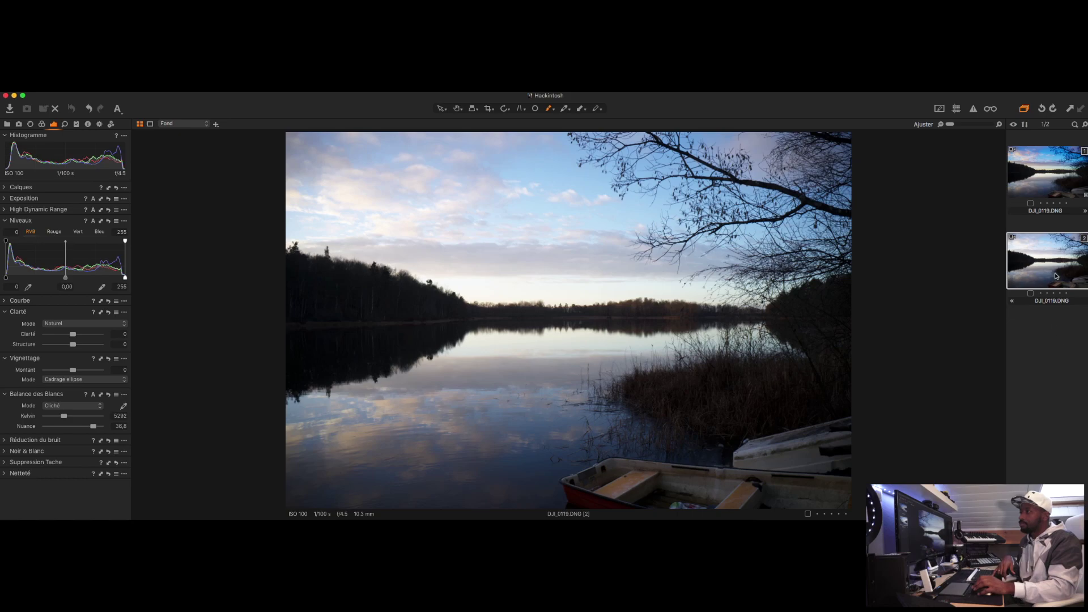
super+click(1049, 180)
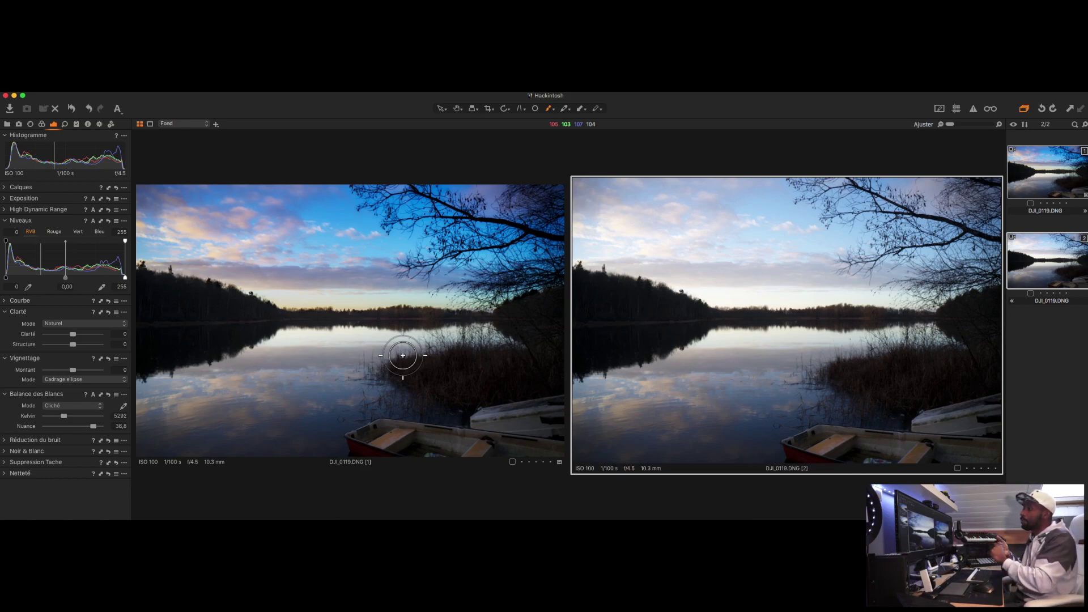
drag(1043, 173, 1039, 146)
- Compare the unedited and edited variants side by side, and return to the edited variant alone
click(1047, 247)
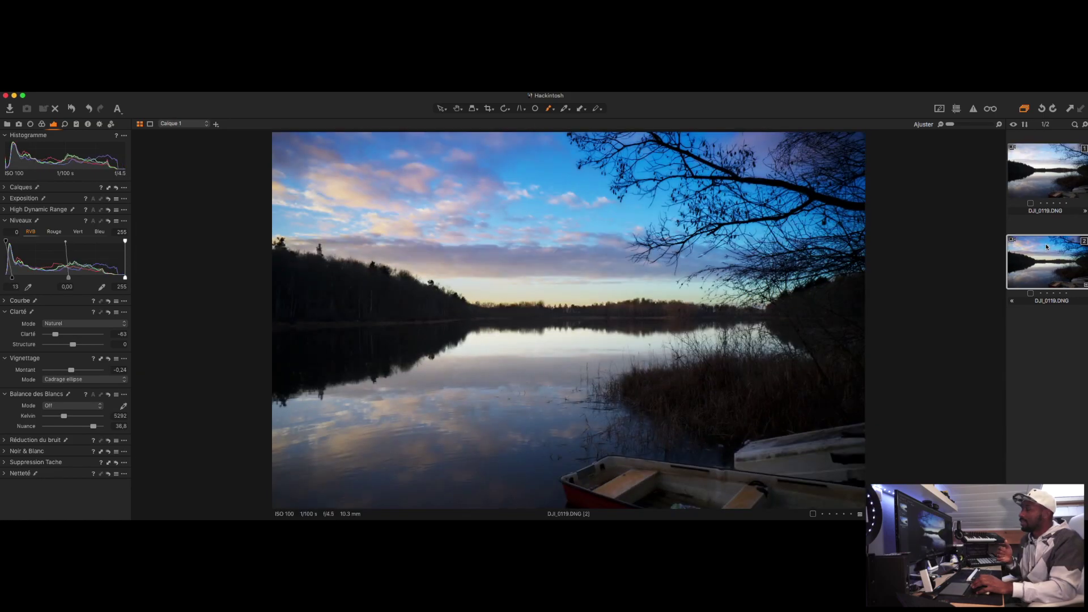
super+click(1040, 179)
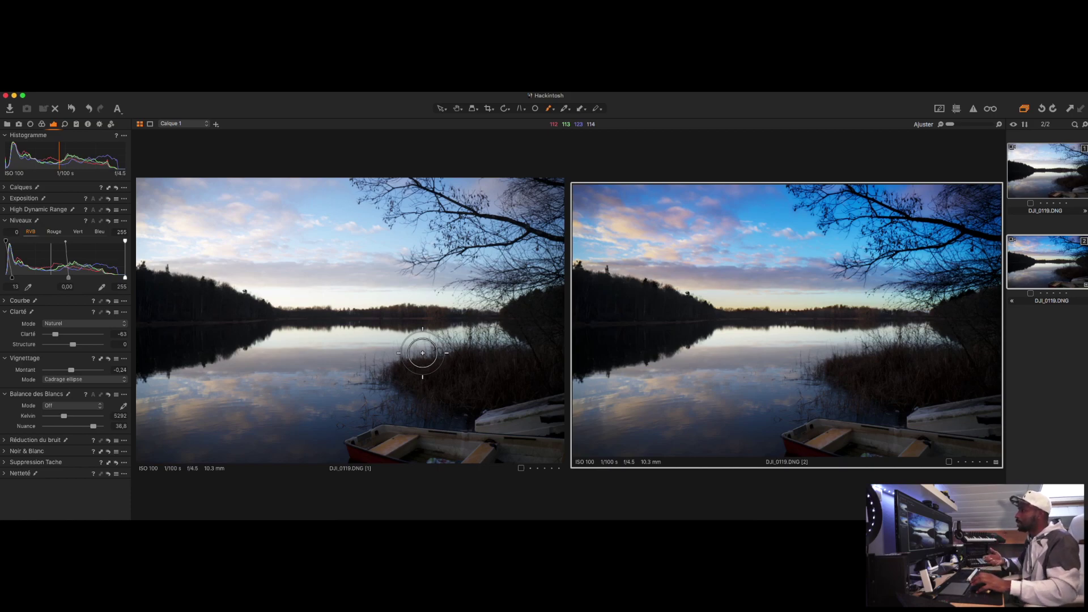
click(1054, 364)
click(1041, 279)
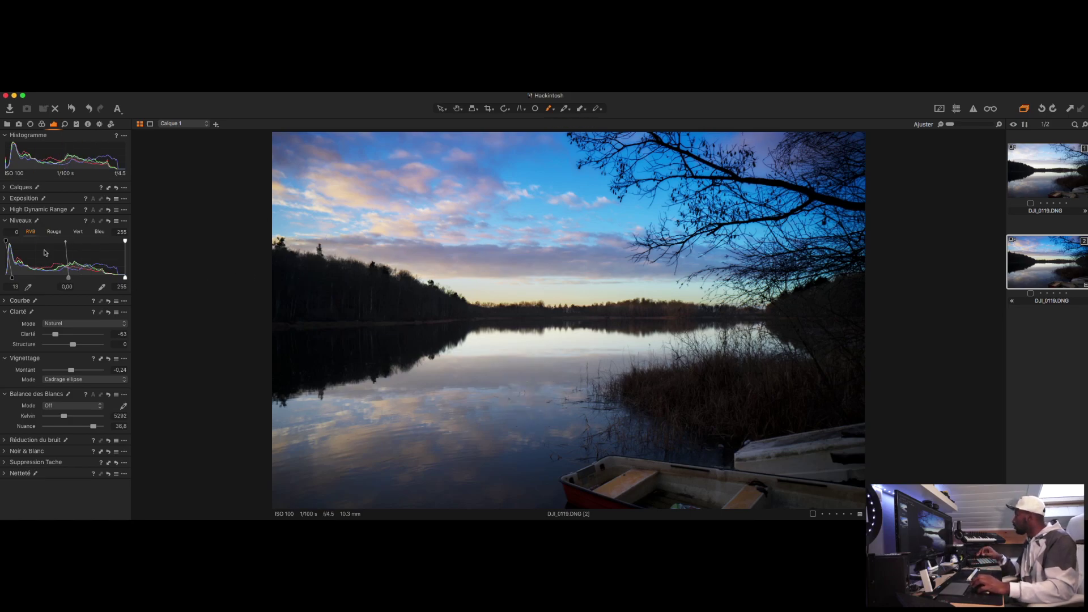
- Add an adjustment layer above Calque 1, look over the new-layer types, and keep the added layer selected
click(4, 188)
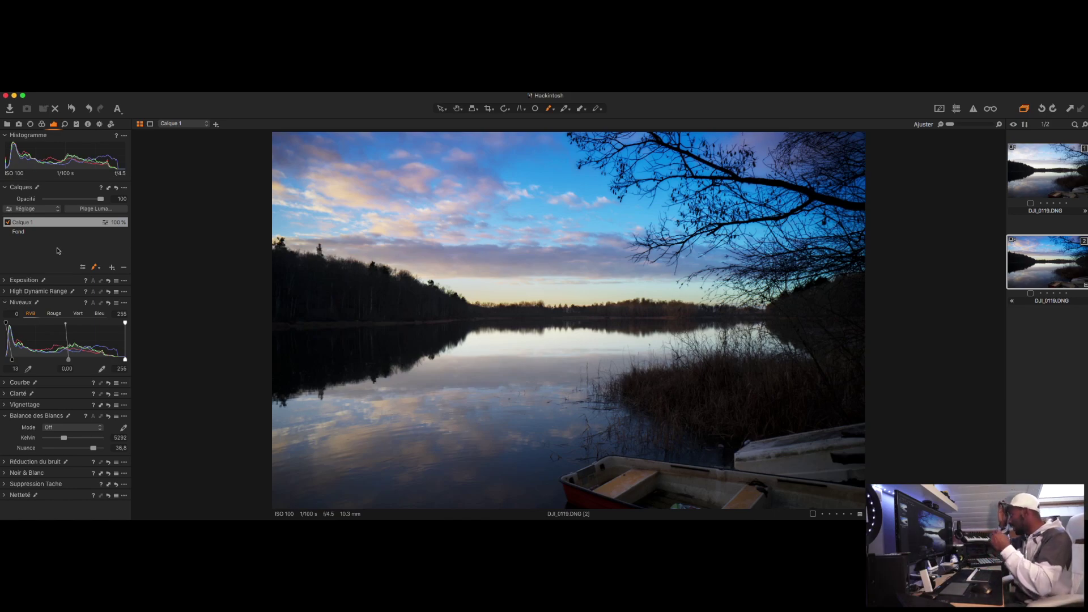
click(113, 268)
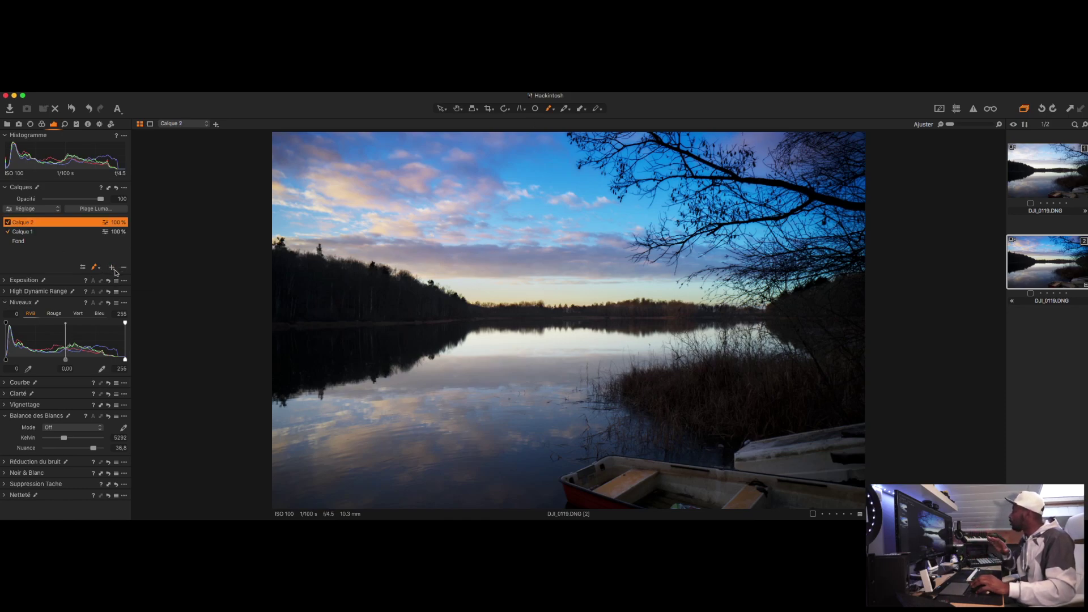
click(113, 269)
click(121, 267)
click(112, 268)
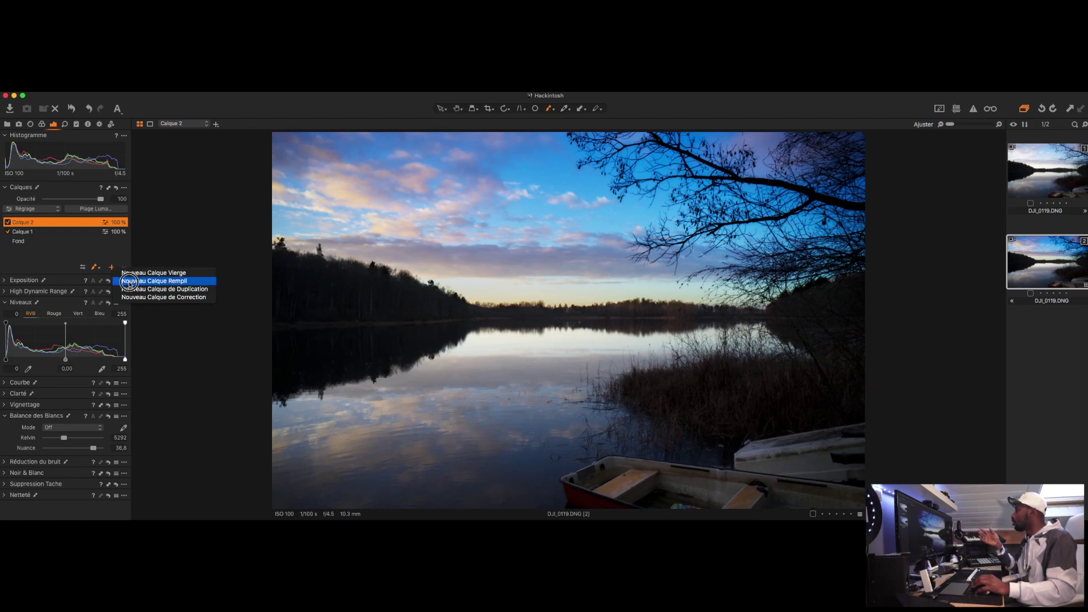
click(97, 247)
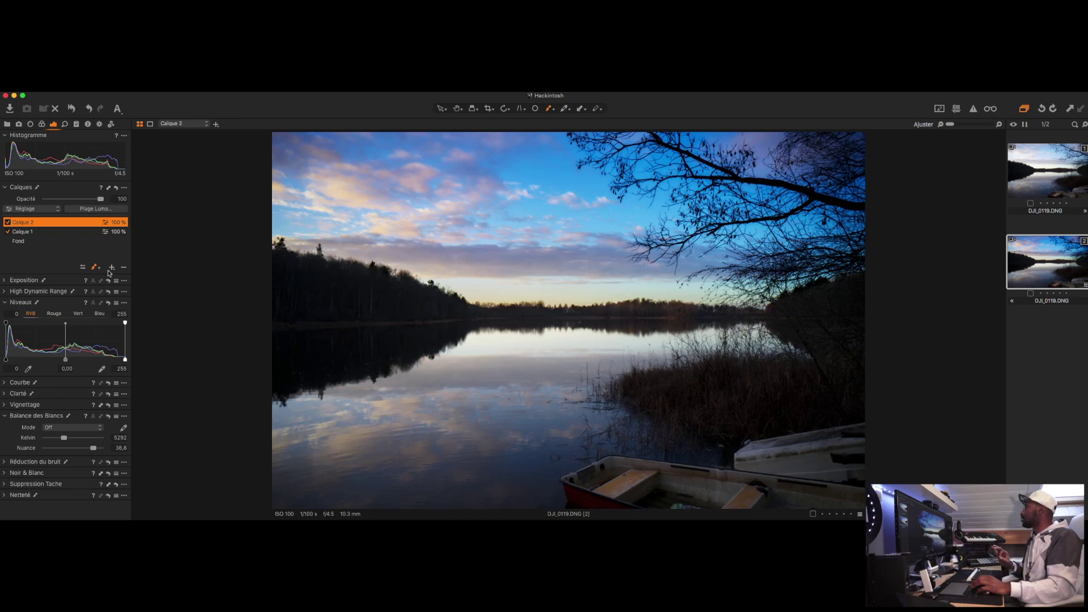
click(81, 232)
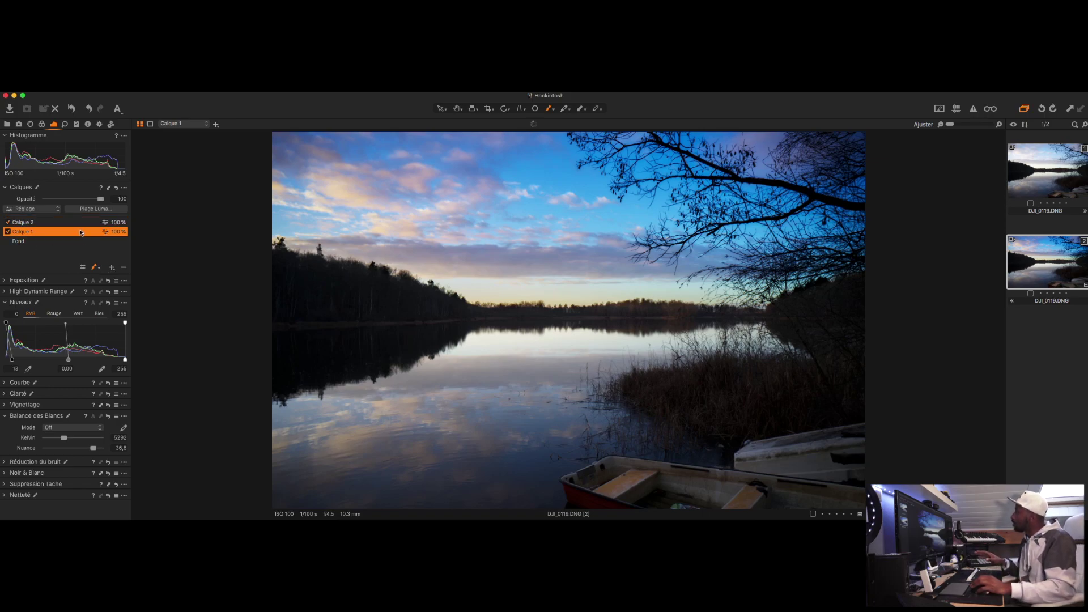
click(80, 223)
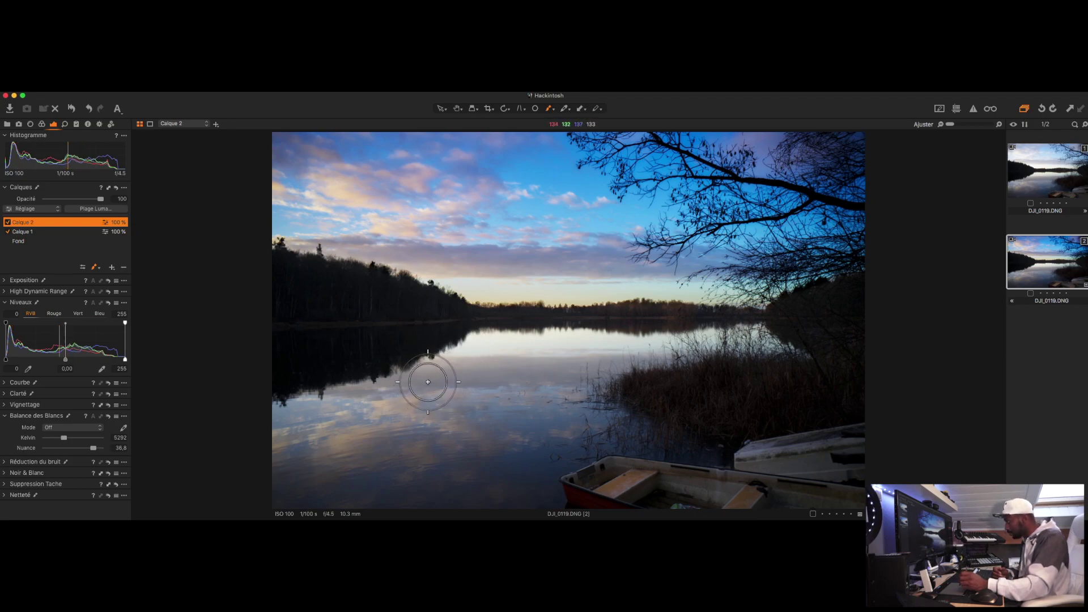
- Paint a mask over the lake's water surface on the new layer, using a smaller brush along the reeds and boats
mouse_move(430, 381)
mouse_down()
mouse_move(276, 414)
mouse_move(409, 383)
mouse_move(484, 336)
mouse_move(760, 335)
mouse_move(606, 359)
mouse_move(504, 356)
mouse_move(584, 352)
mouse_move(511, 348)
mouse_move(454, 384)
mouse_move(283, 438)
mouse_move(316, 413)
mouse_move(281, 469)
mouse_move(287, 498)
mouse_move(399, 483)
mouse_move(354, 493)
mouse_move(555, 495)
mouse_up()
click(95, 267)
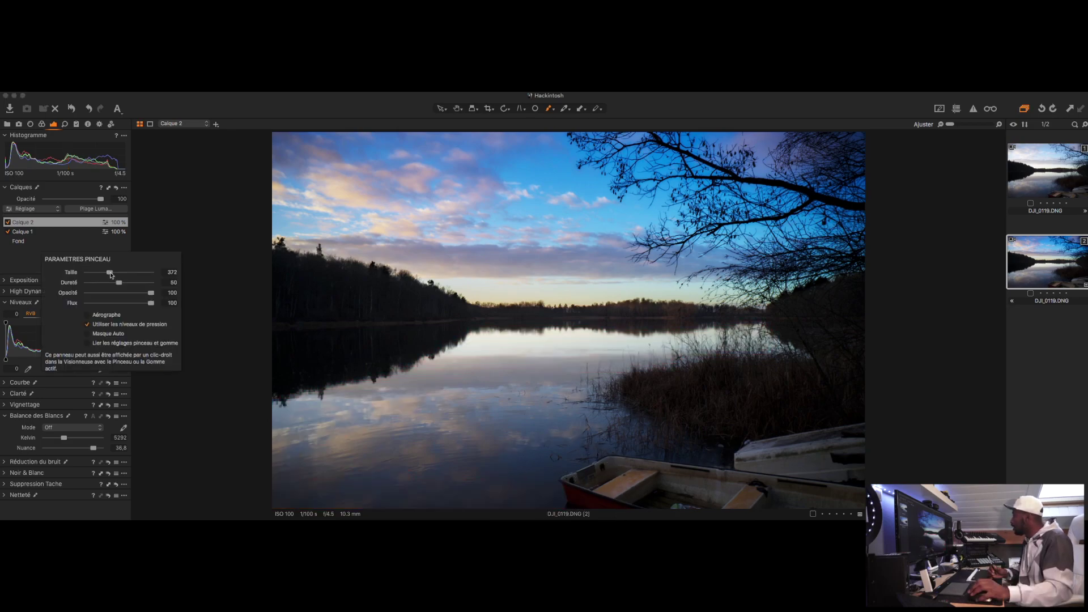
drag(111, 275, 102, 274)
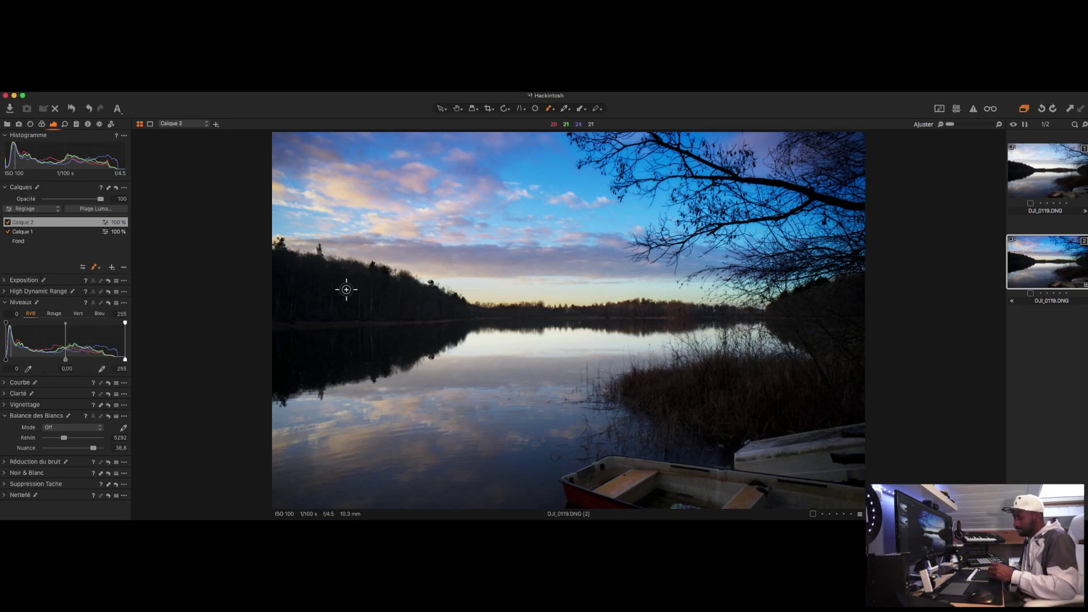
mouse_move(573, 433)
mouse_down()
mouse_move(565, 422)
mouse_move(564, 469)
mouse_move(641, 449)
mouse_move(726, 454)
mouse_move(656, 430)
mouse_move(612, 382)
mouse_up()
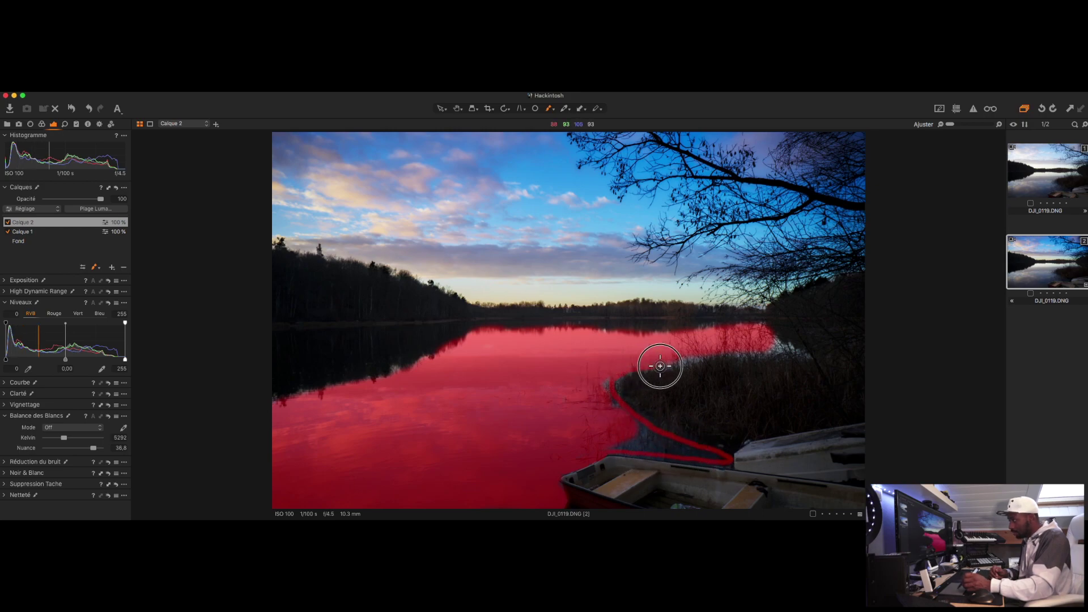
mouse_move(700, 359)
mouse_down()
mouse_move(782, 346)
mouse_move(708, 346)
mouse_move(607, 378)
mouse_move(645, 429)
mouse_move(711, 453)
mouse_move(633, 422)
mouse_move(655, 433)
mouse_move(580, 455)
mouse_move(634, 433)
mouse_move(730, 465)
mouse_move(610, 451)
mouse_move(707, 452)
mouse_up()
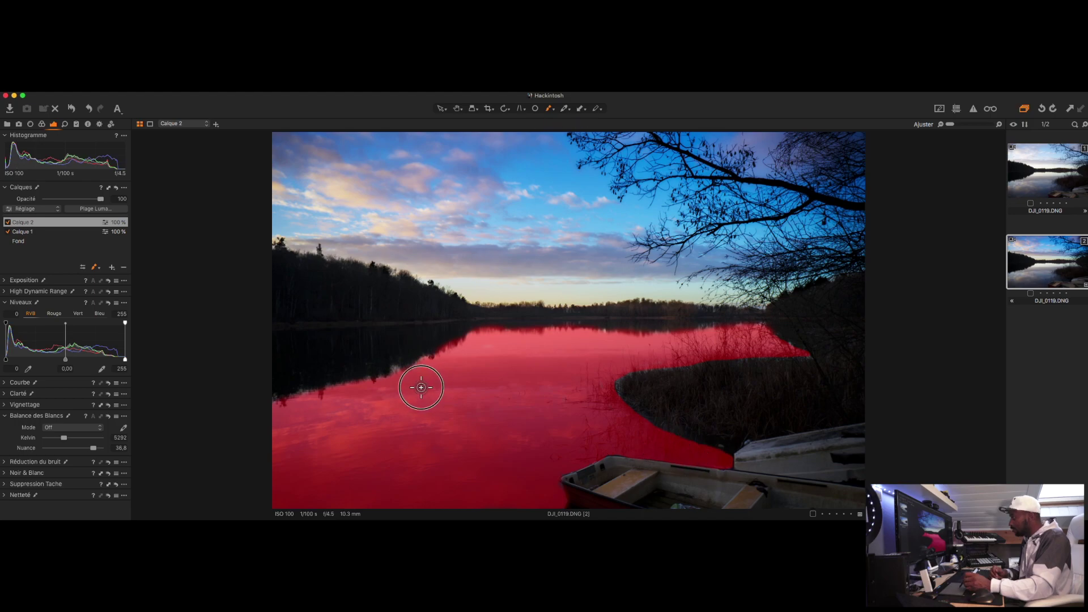
mouse_move(421, 387)
mouse_down()
mouse_move(392, 381)
mouse_move(396, 369)
mouse_move(406, 409)
mouse_move(466, 392)
mouse_up()
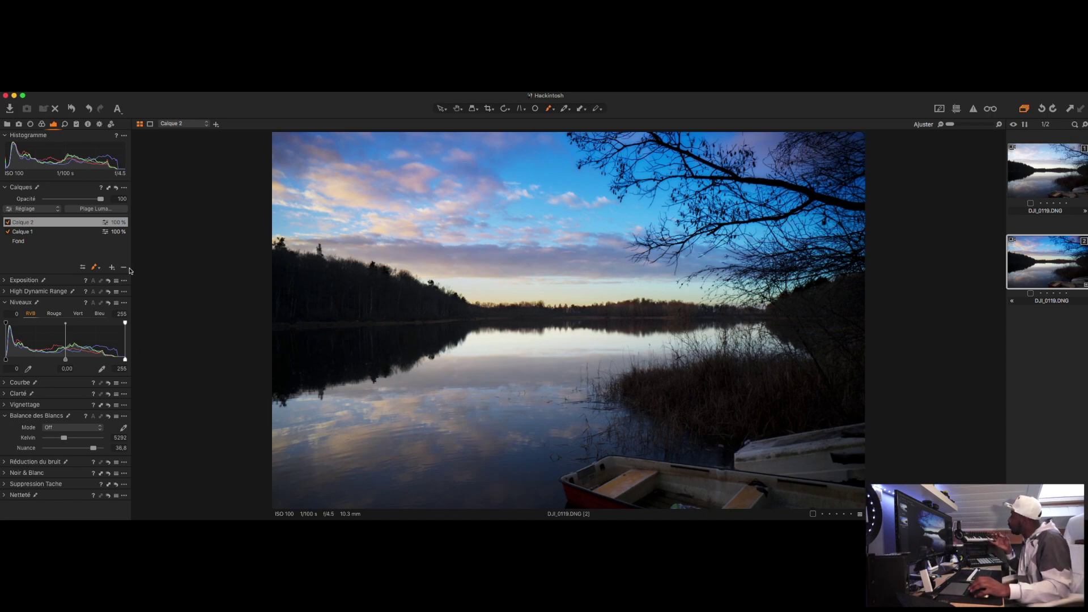
- Set the water layer's contrast to 23 and its High Dynamic Range highlights to 100
click(5, 280)
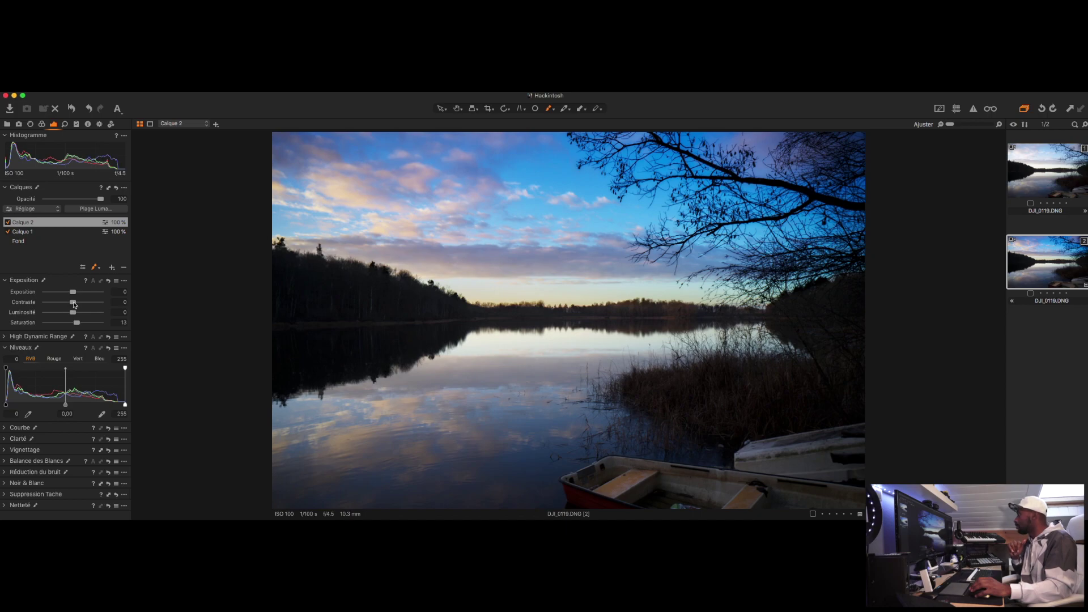
drag(78, 304, 86, 307)
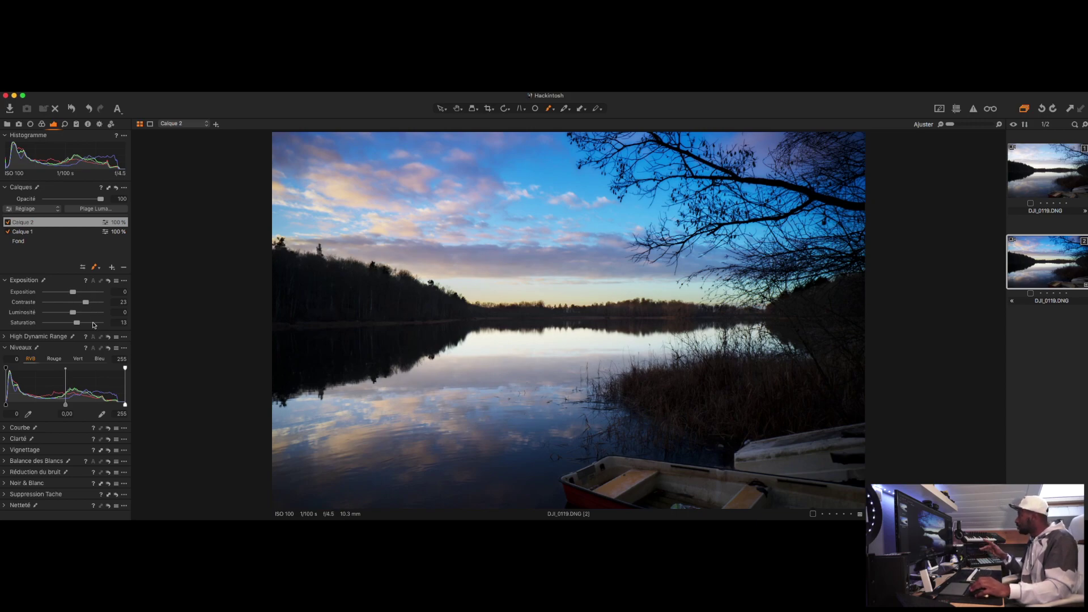
drag(73, 315, 73, 315)
click(5, 338)
drag(45, 349, 122, 357)
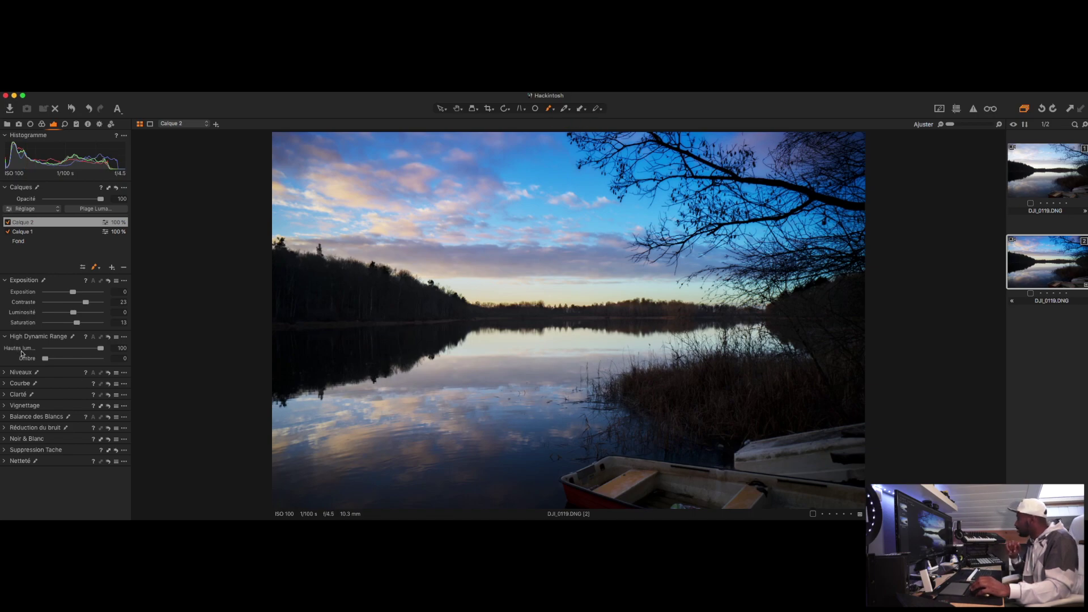
mouse_move(46, 361)
mouse_down()
mouse_move(70, 360)
mouse_move(36, 361)
mouse_up()
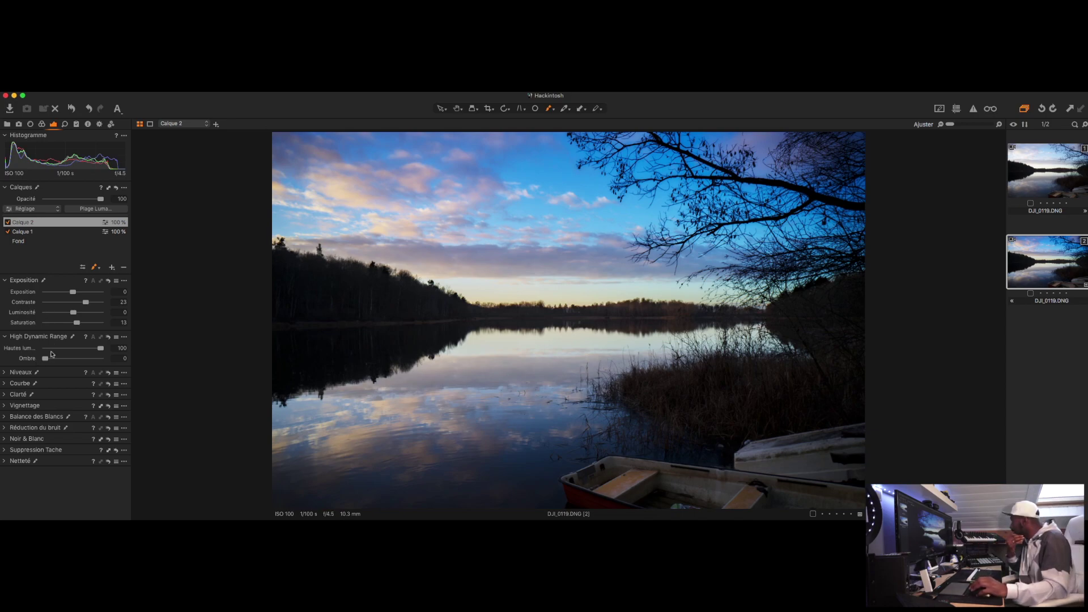
click(5, 337)
click(5, 281)
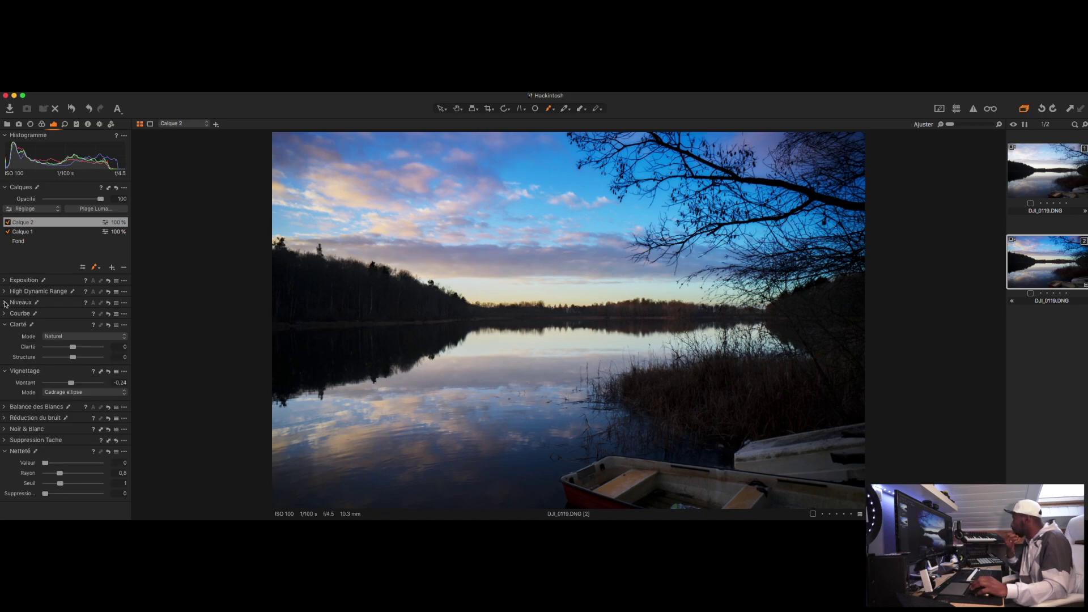
- Set the water layer's clarity to 29 and its RGB levels midtone to 0.04
drag(73, 347, 81, 348)
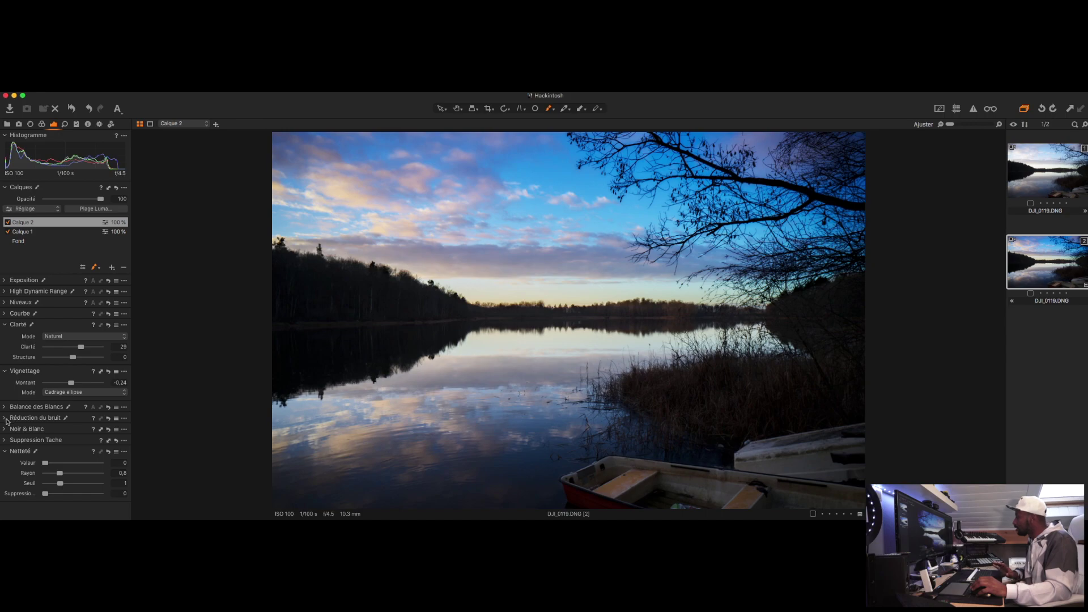
click(4, 302)
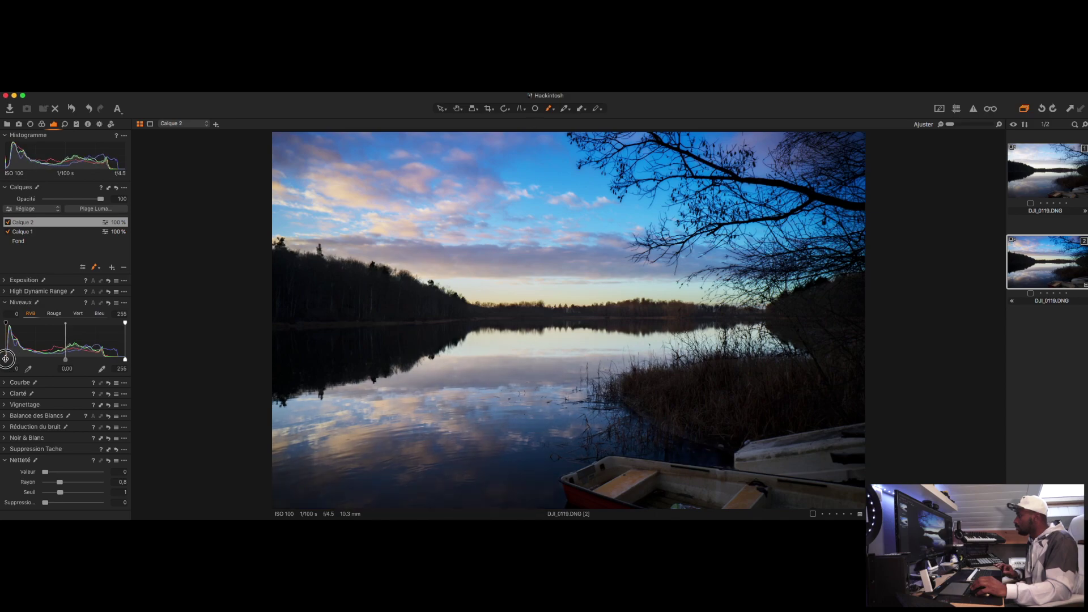
drag(8, 358, 63, 359)
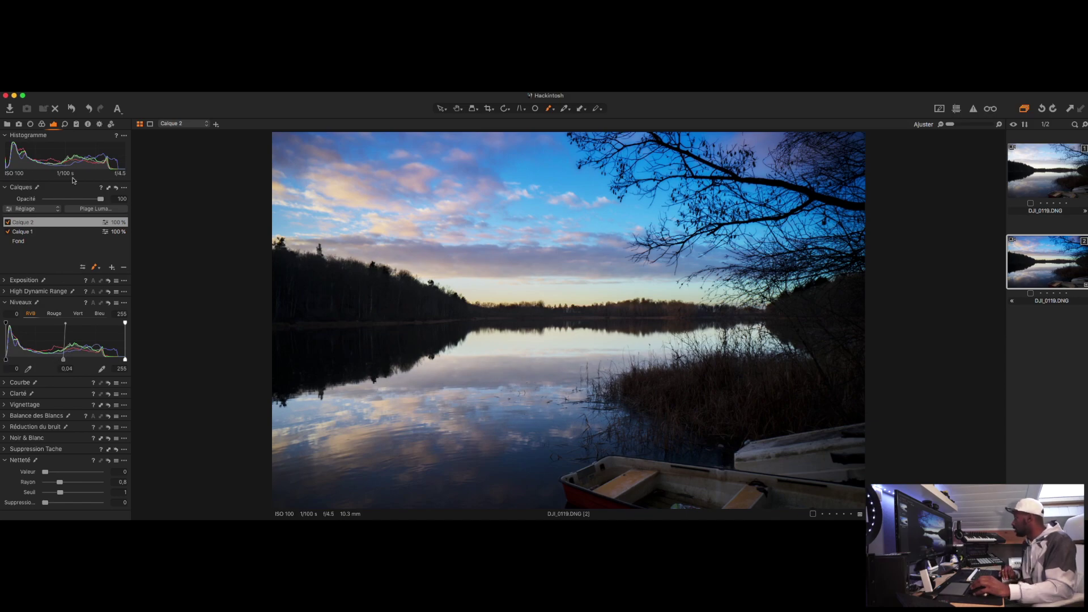
- Try an S-shaped curve and a brightening curve on the water layer's Luma channel, deleting all points after each
click(4, 384)
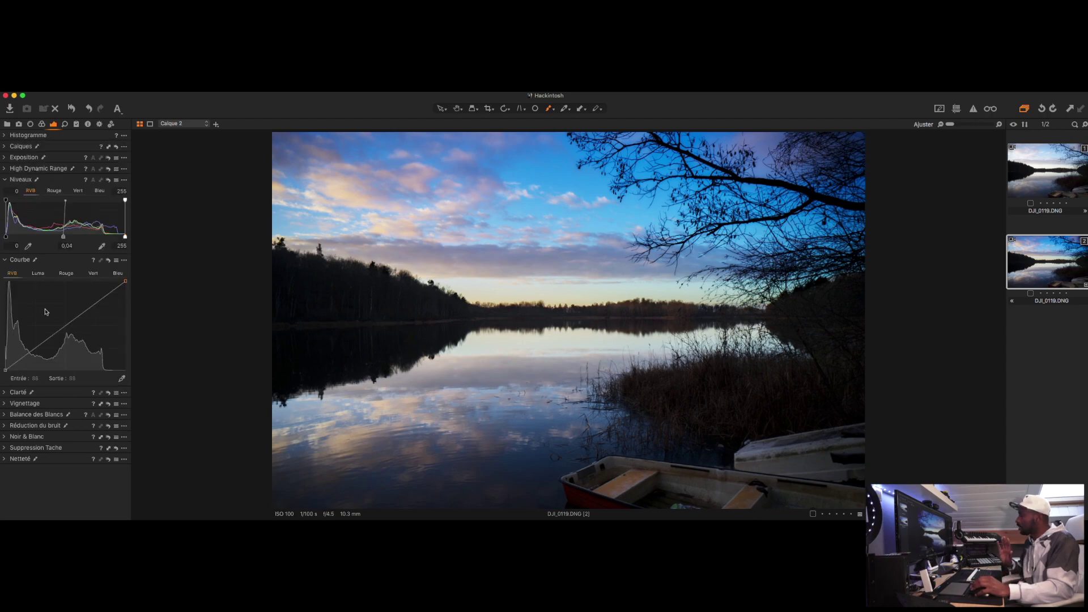
click(5, 135)
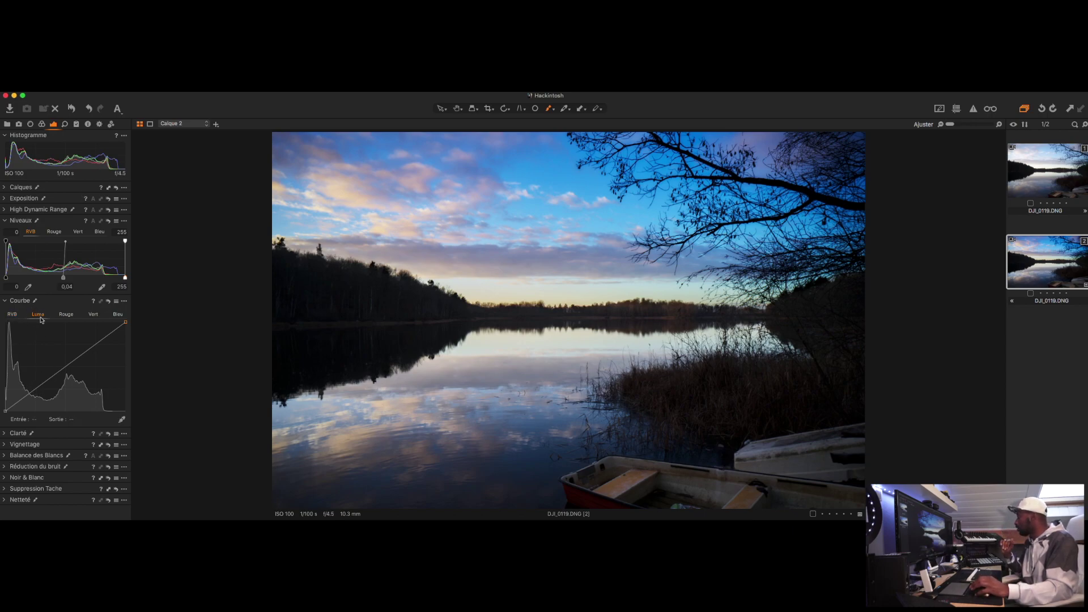
drag(37, 391, 44, 392)
drag(95, 347, 96, 342)
right_click(95, 341)
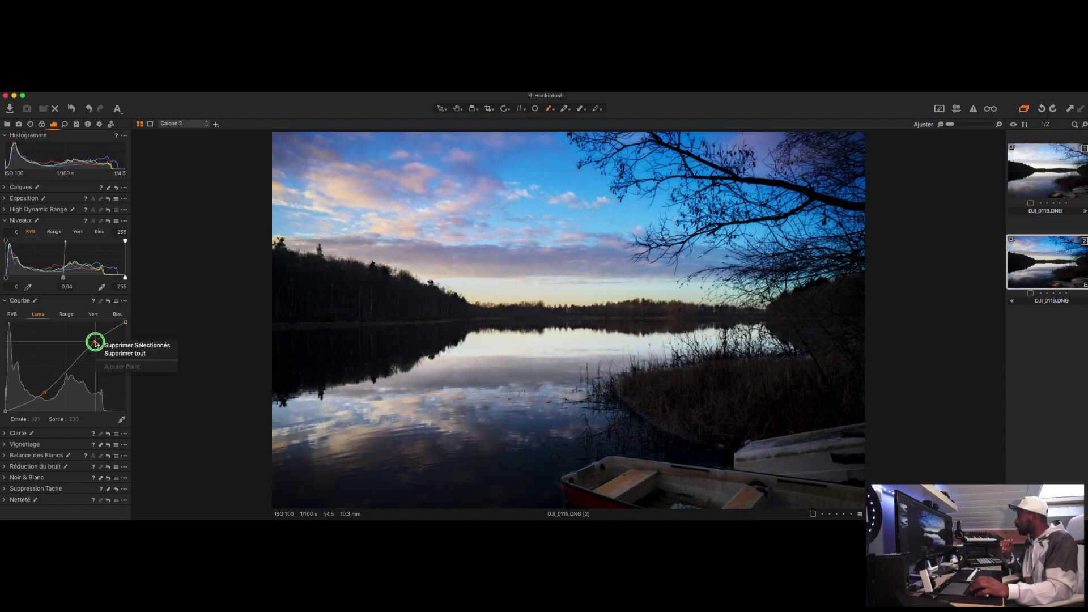
click(107, 354)
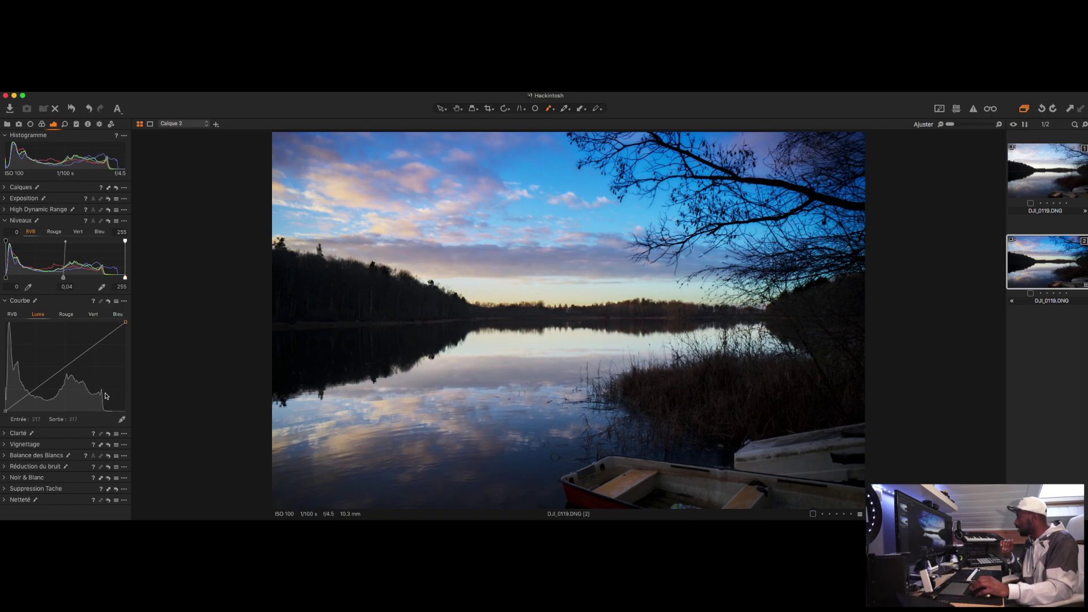
drag(41, 389, 33, 375)
right_click(33, 375)
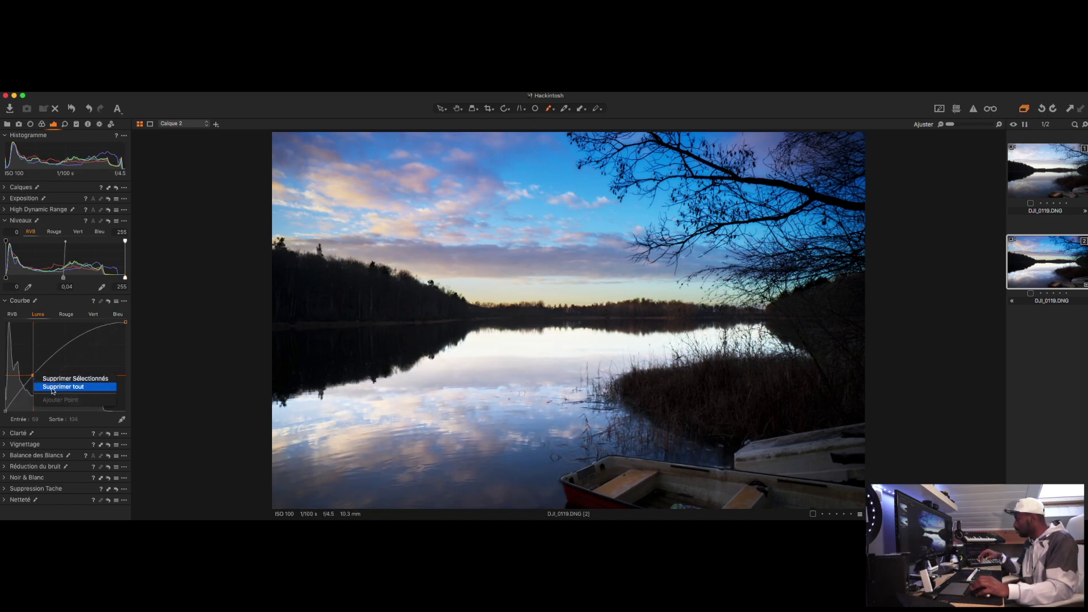
click(53, 388)
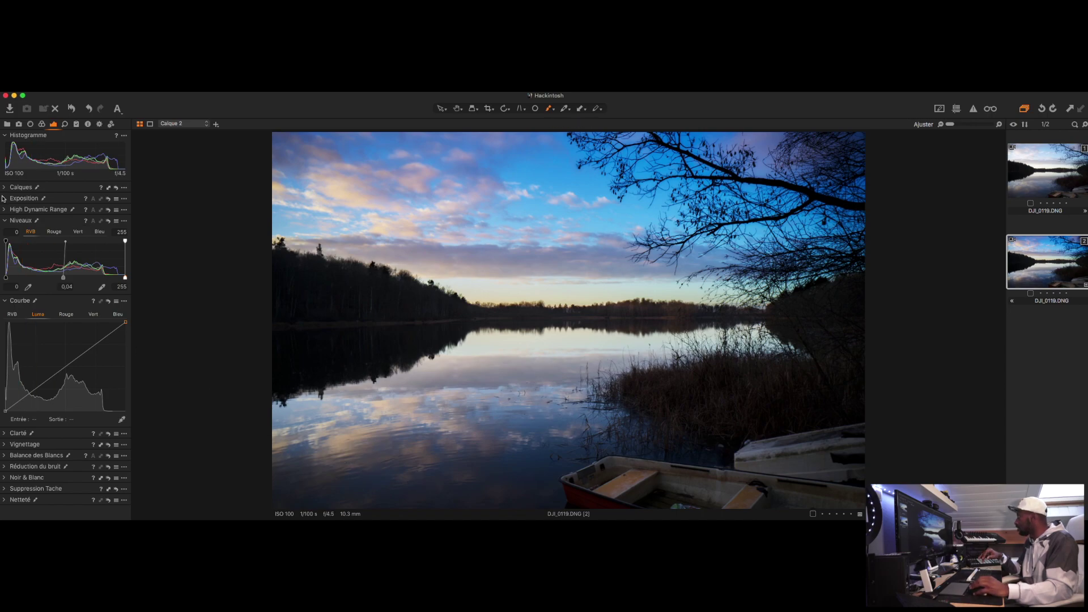
- Set the water layer's contrast to 14 and its High Dynamic Range shadows to 0
click(20, 198)
mouse_move(85, 223)
mouse_down()
mouse_move(68, 224)
mouse_move(80, 225)
mouse_up()
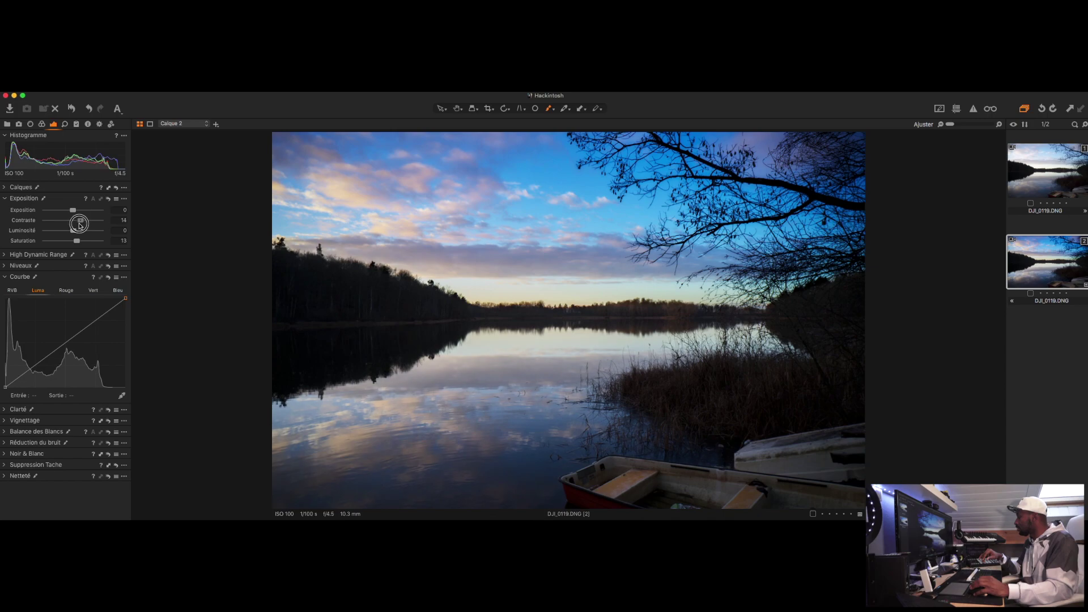
click(4, 255)
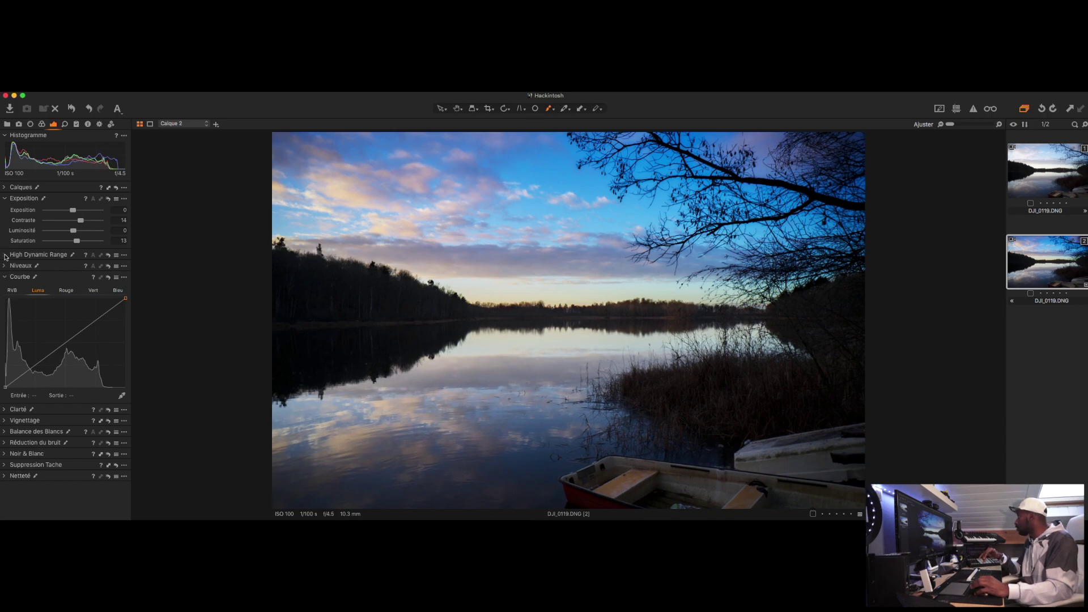
drag(53, 277, 45, 277)
- Try brightening the water with two raised points on the Luma curve, and remove all of its points
drag(38, 389, 38, 367)
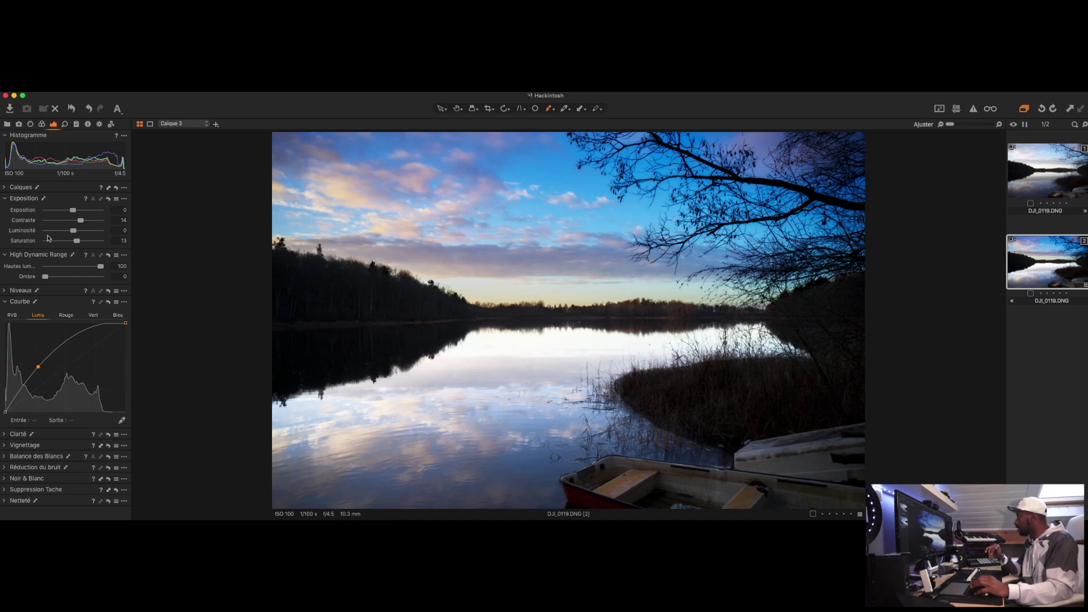
mouse_move(79, 335)
mouse_down()
mouse_move(85, 351)
mouse_move(78, 335)
mouse_up()
right_click(78, 335)
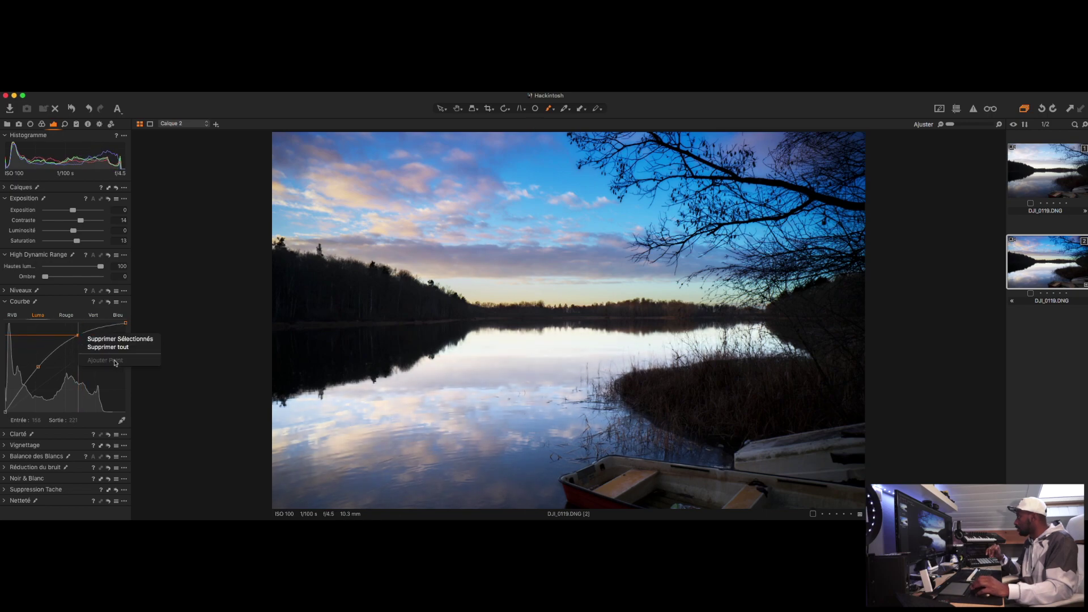
click(110, 357)
- Try a strongly raised RGB curve on the water layer, inspect the water up close, and delete all curve points
click(12, 315)
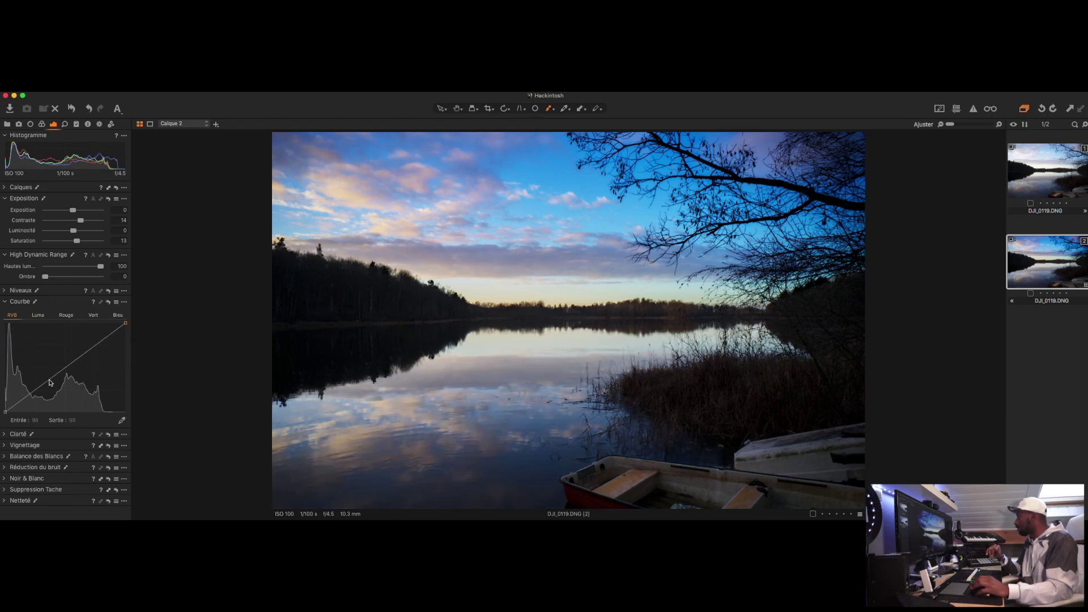
drag(42, 388, 58, 342)
key(super+plus)
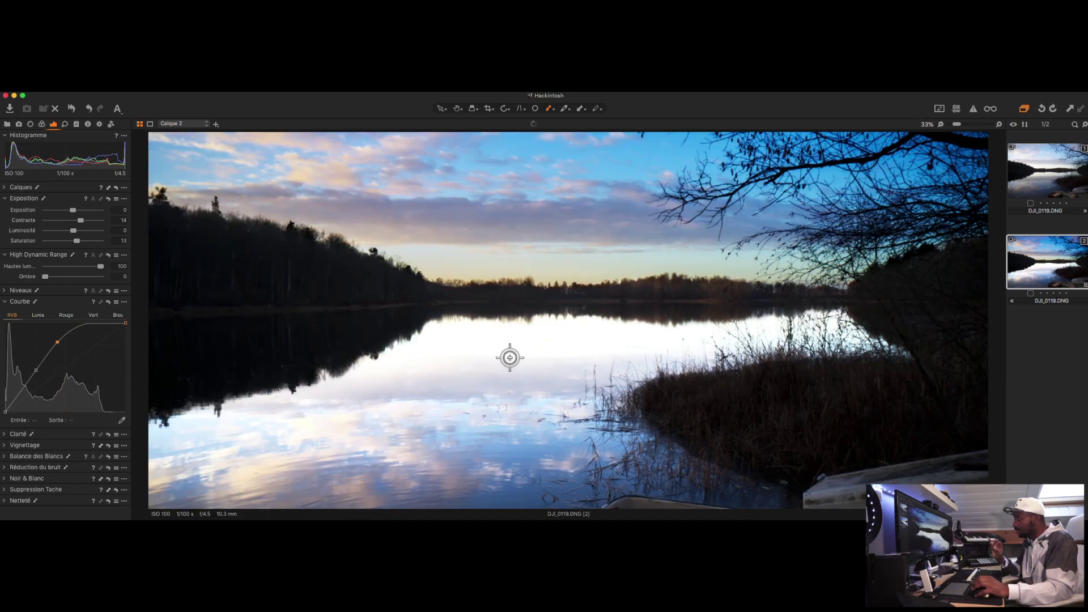
scroll(511, 358, up, 2)
scroll(459, 367, down, 3)
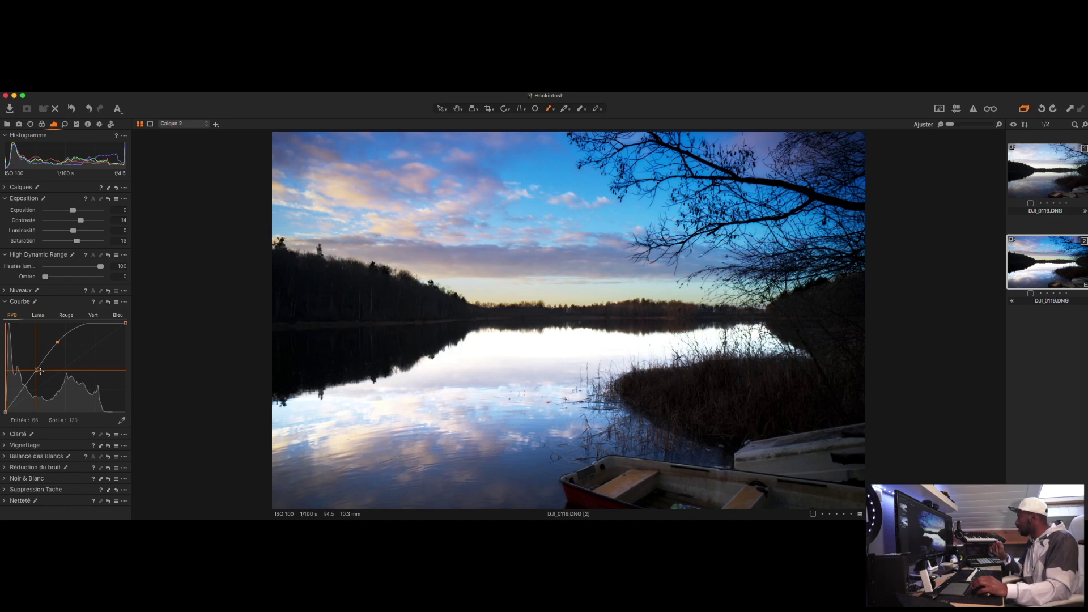
right_click(39, 371)
click(69, 384)
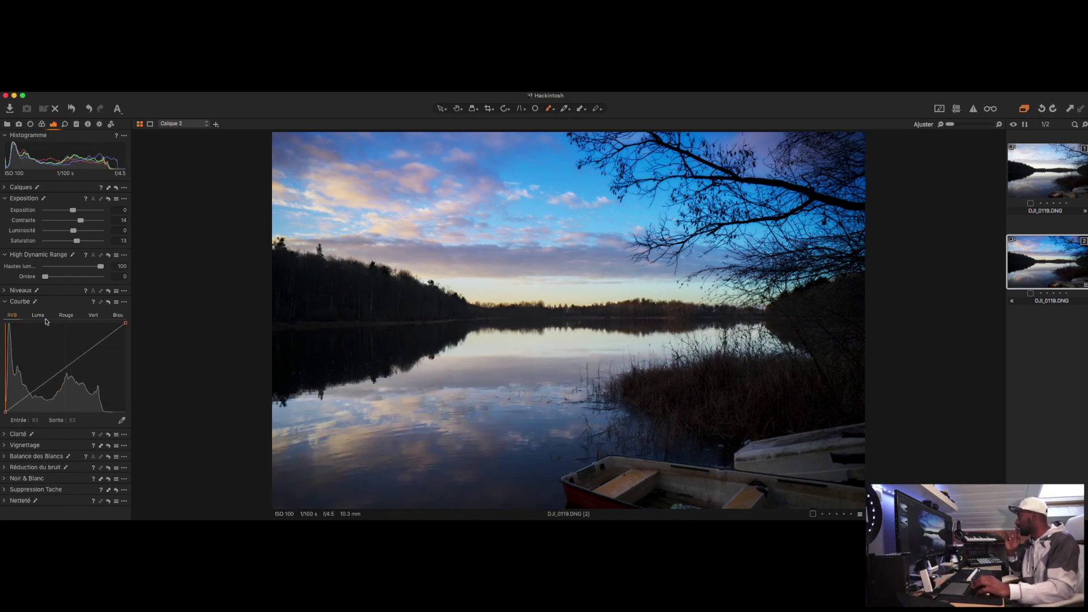
- Try adjusting the water layer's shadows and white balance temperature, and restore both
drag(45, 276, 45, 277)
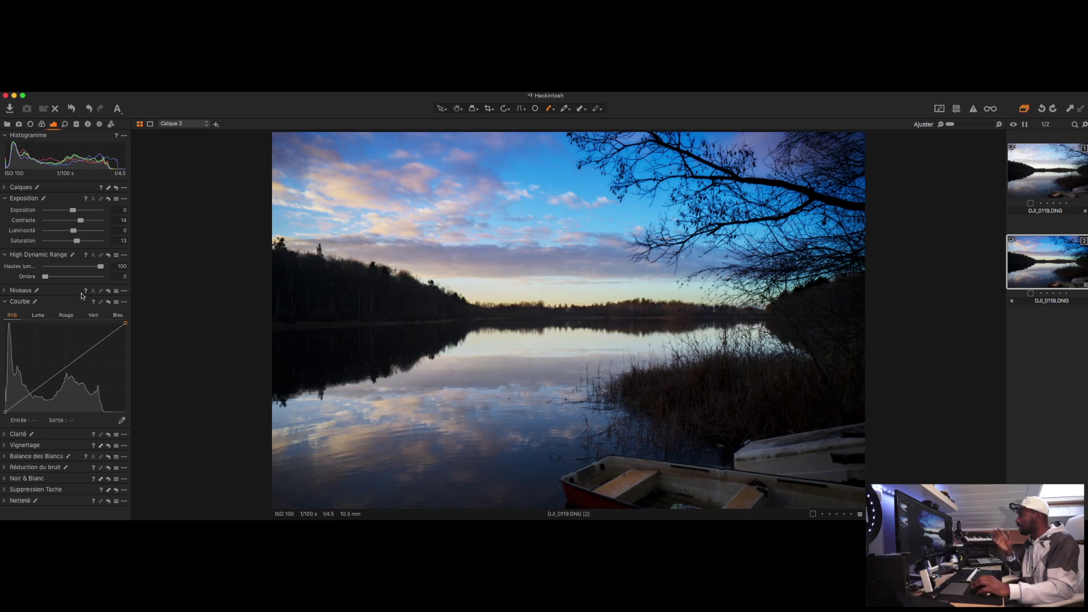
click(7, 304)
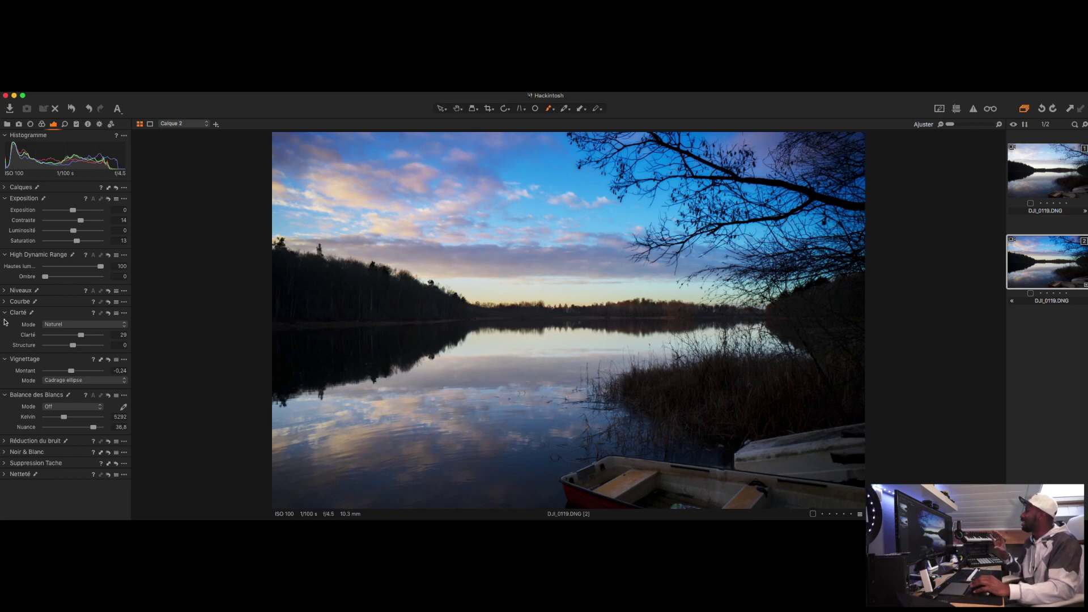
drag(65, 418, 67, 420)
double_click(66, 419)
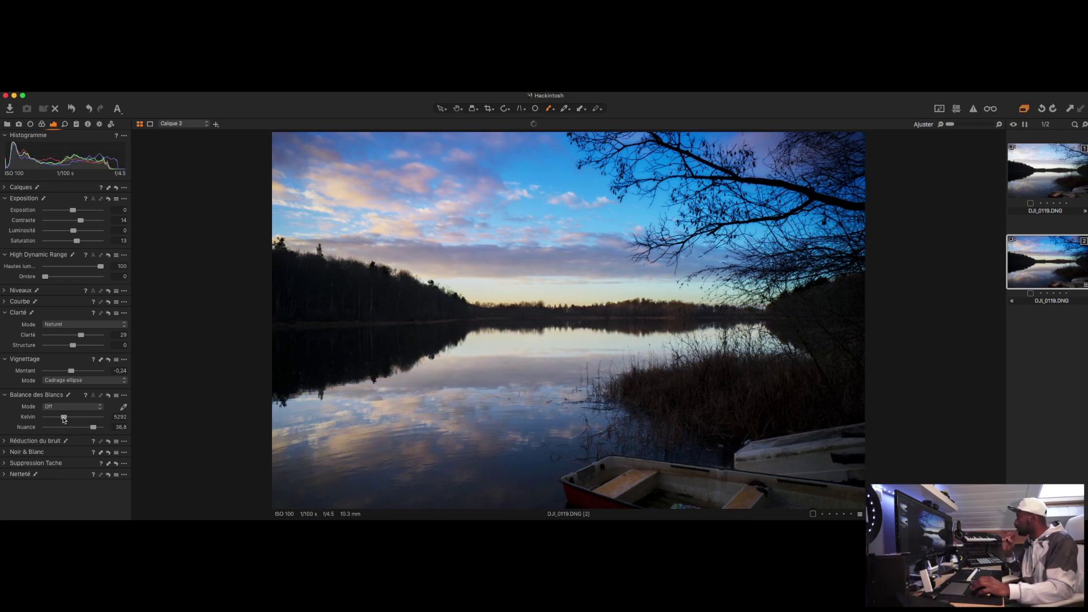
- Try a white balance of 6000 K on the Fond background layer and settle on 5357 K
click(5, 189)
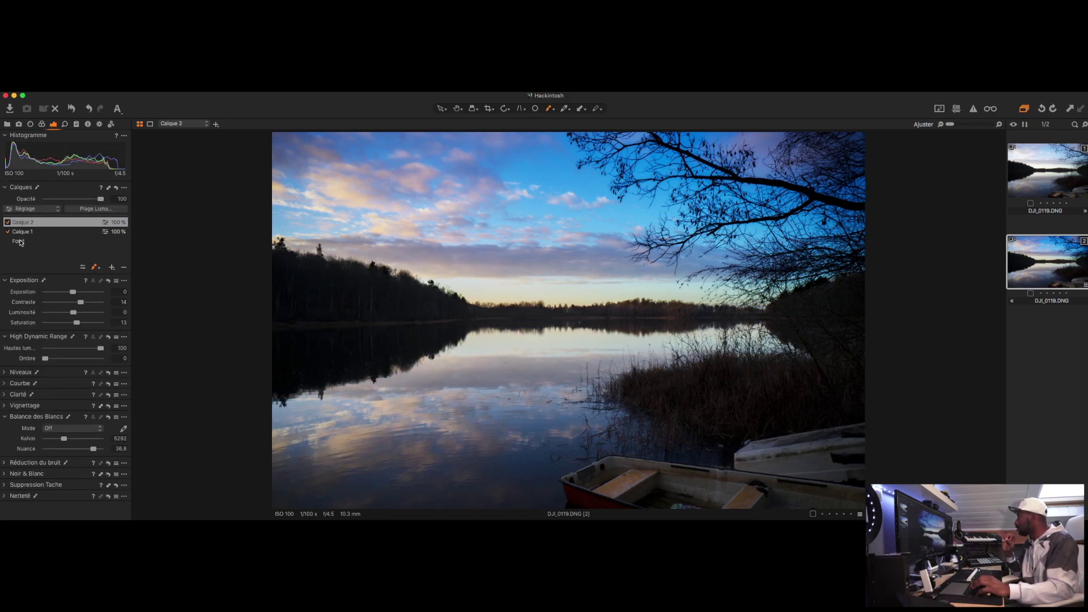
click(20, 242)
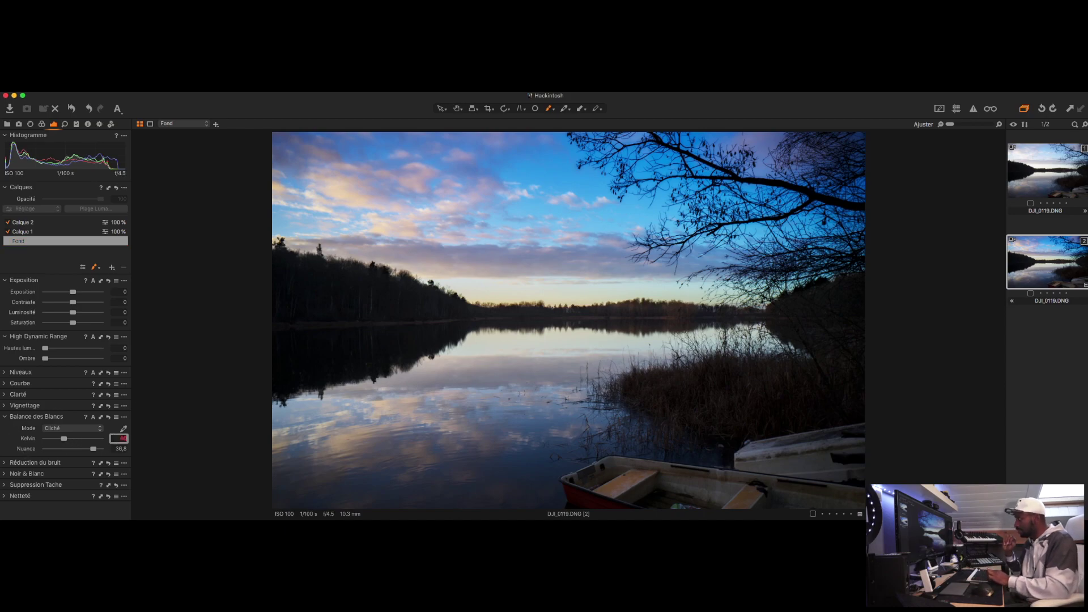
text(6000)
key(Return)
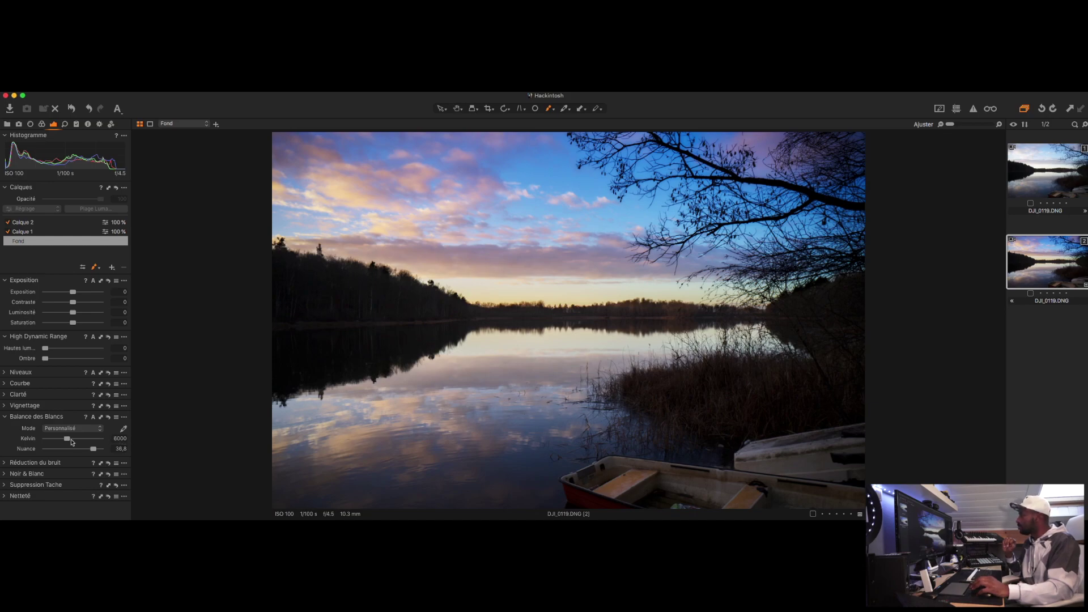
drag(67, 441, 64, 442)
click(65, 442)
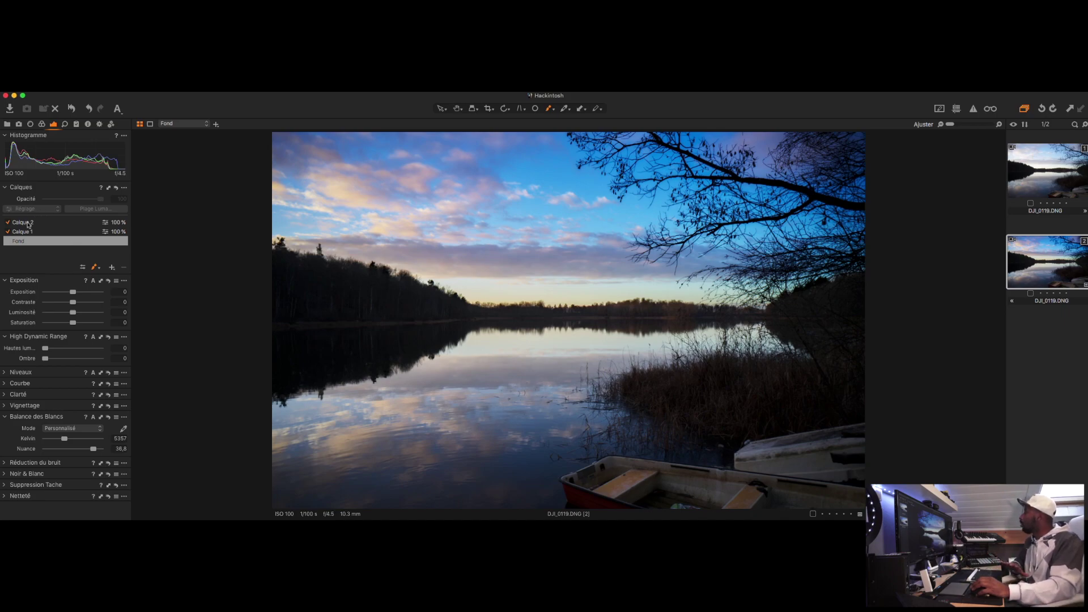
- Add an adjustment layer above Calque 2 and brush a mask over the reeds on the shore beside the boats
click(28, 224)
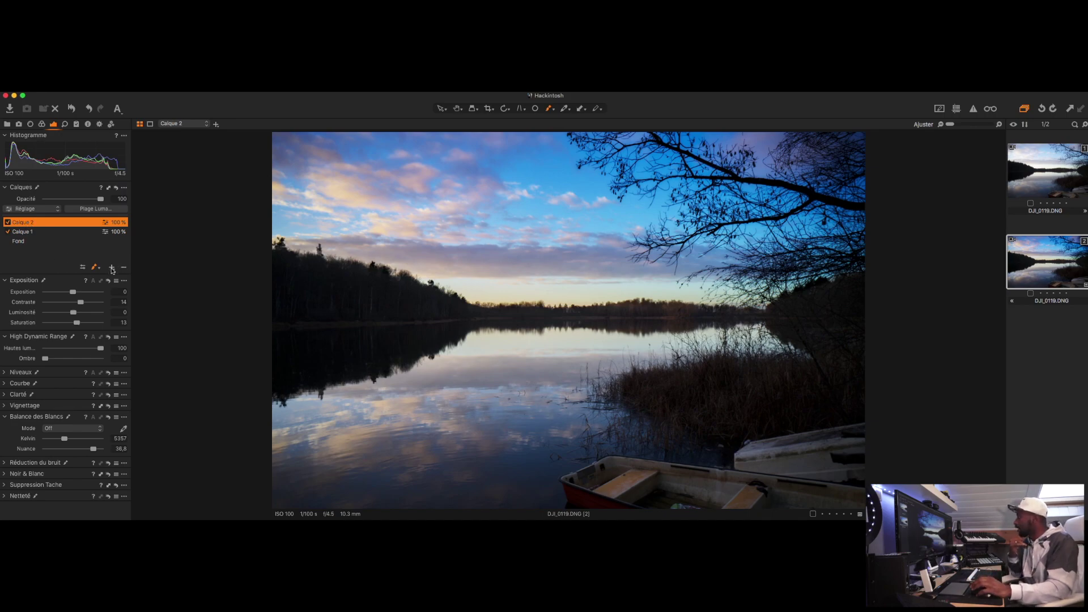
click(112, 267)
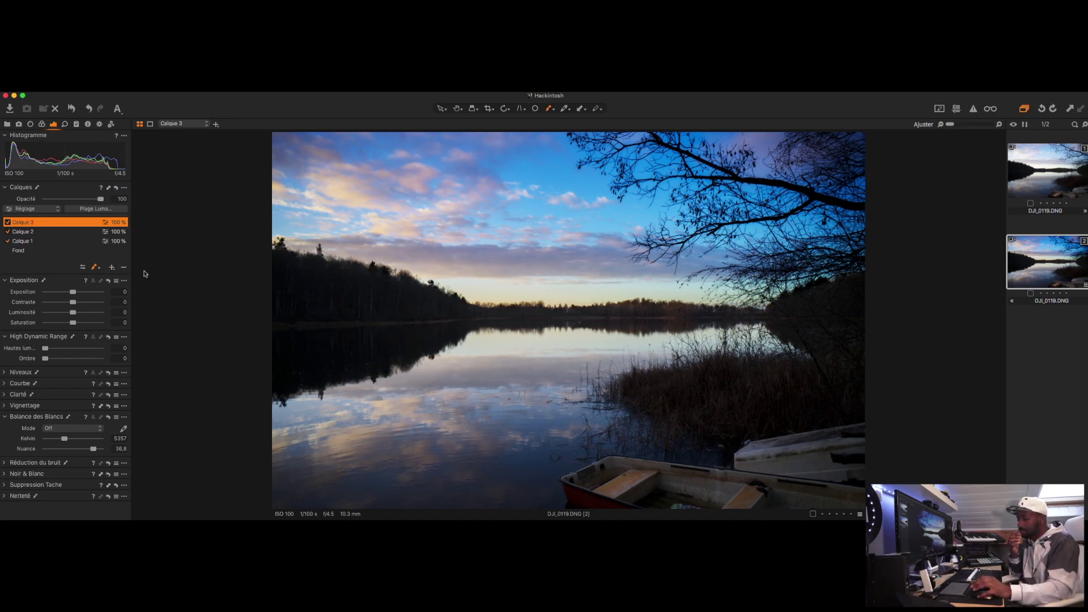
click(95, 267)
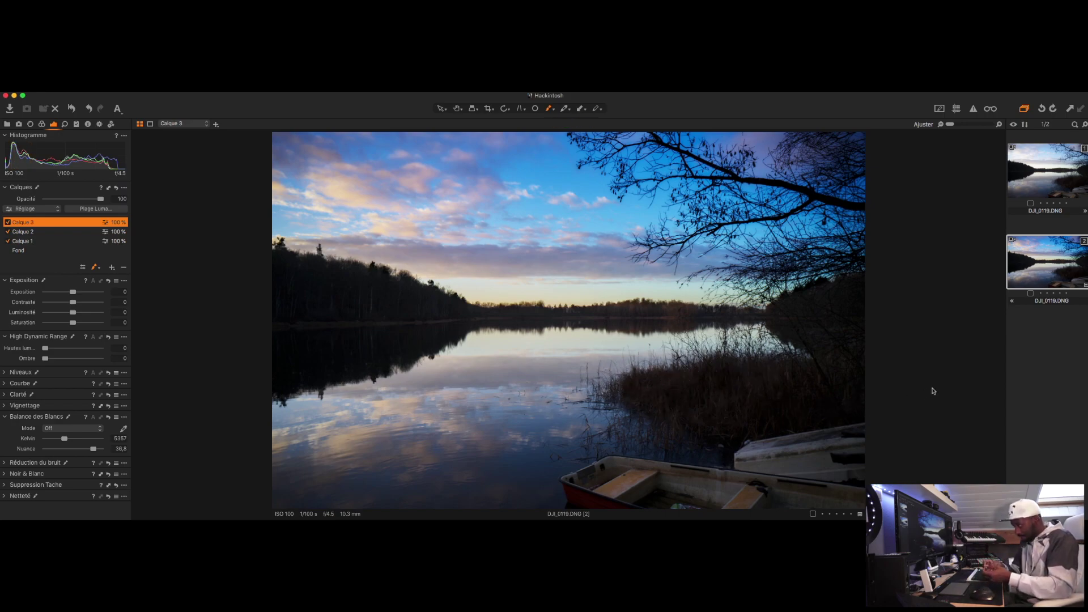
mouse_move(861, 391)
mouse_down()
mouse_move(724, 413)
mouse_move(740, 418)
mouse_move(822, 376)
mouse_move(860, 384)
mouse_move(856, 396)
mouse_move(682, 399)
mouse_up()
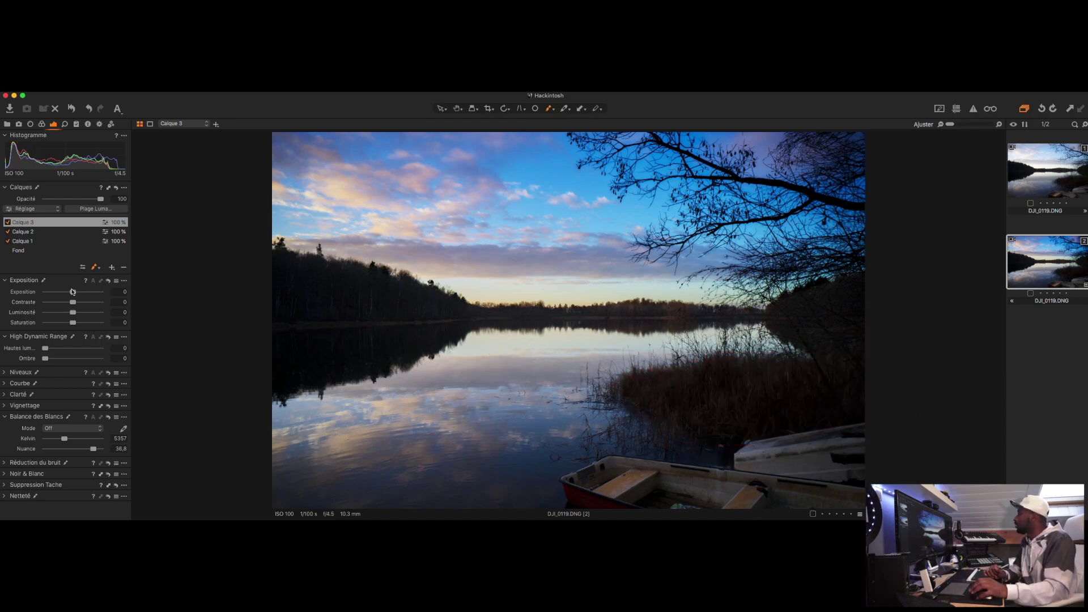
- Set the reed layer's exposure to 0.41 and its High Dynamic Range shadows to 13, checking the mask's coverage
drag(73, 291, 74, 293)
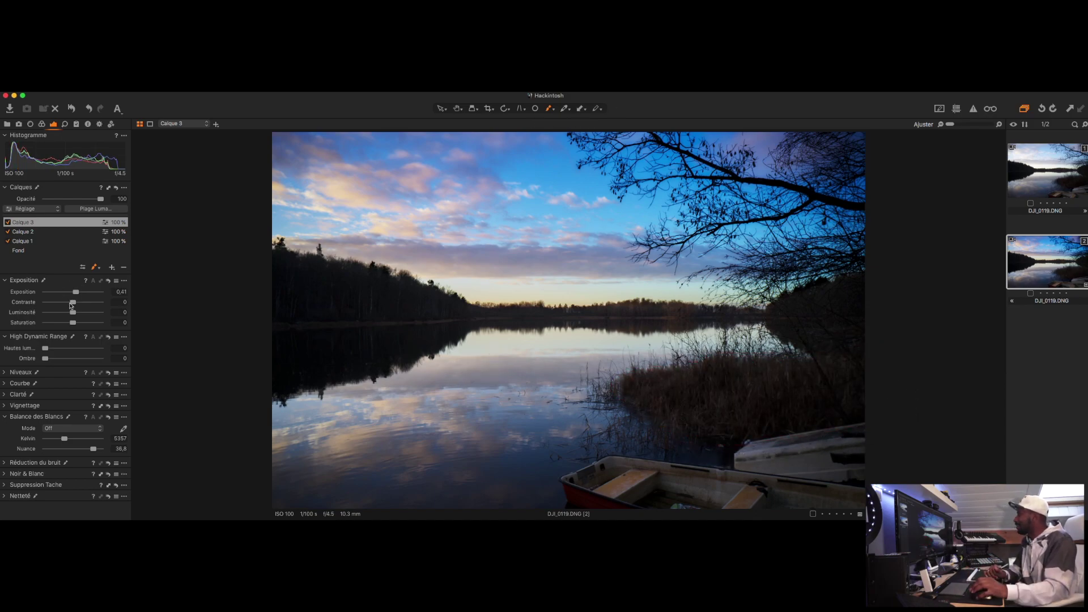
drag(46, 360, 51, 359)
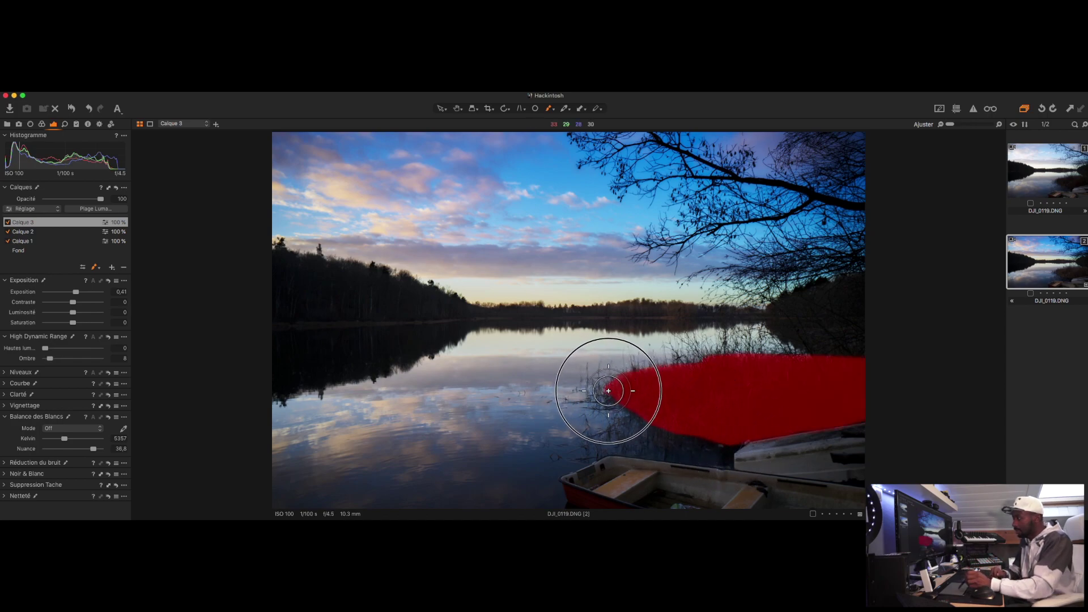
key(m)
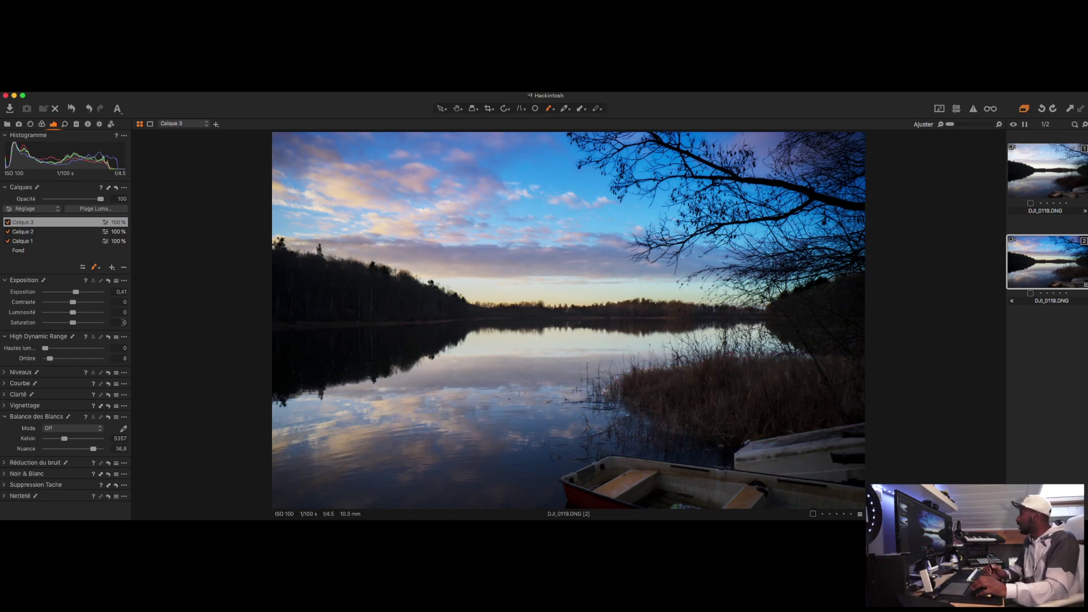
drag(50, 358, 53, 359)
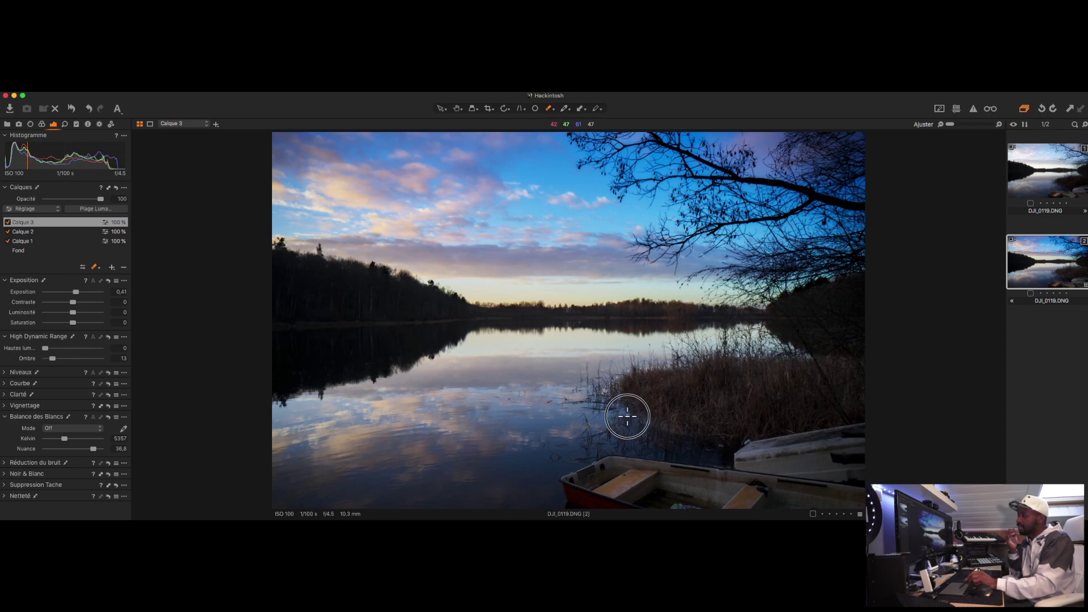
- Toggle the mask overlay repeatedly to compare the brightened reeds with the area the mask covers
key(m)
key(m)
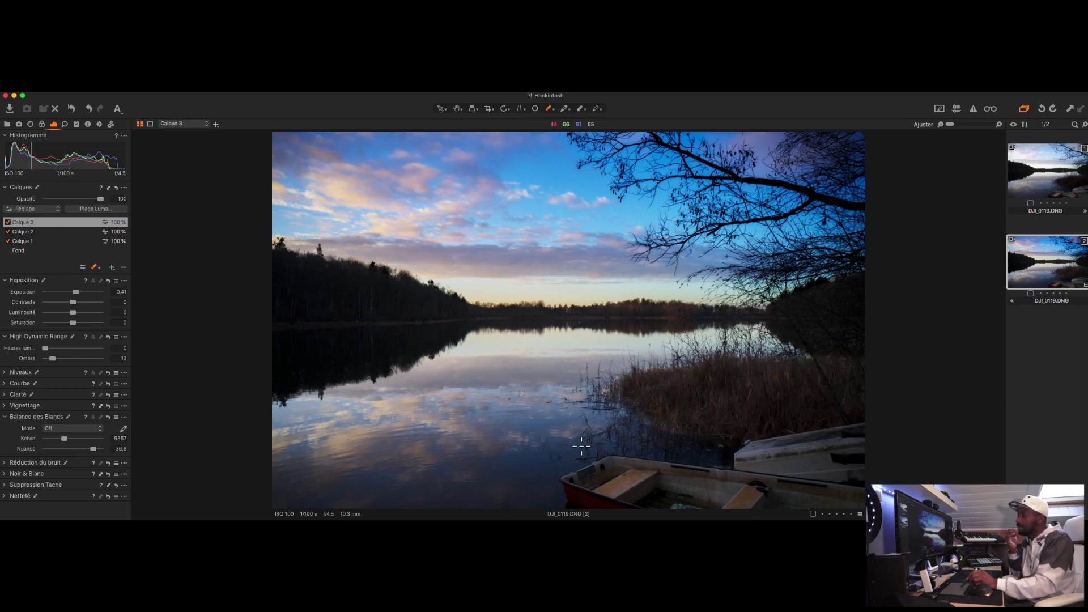
key(m)
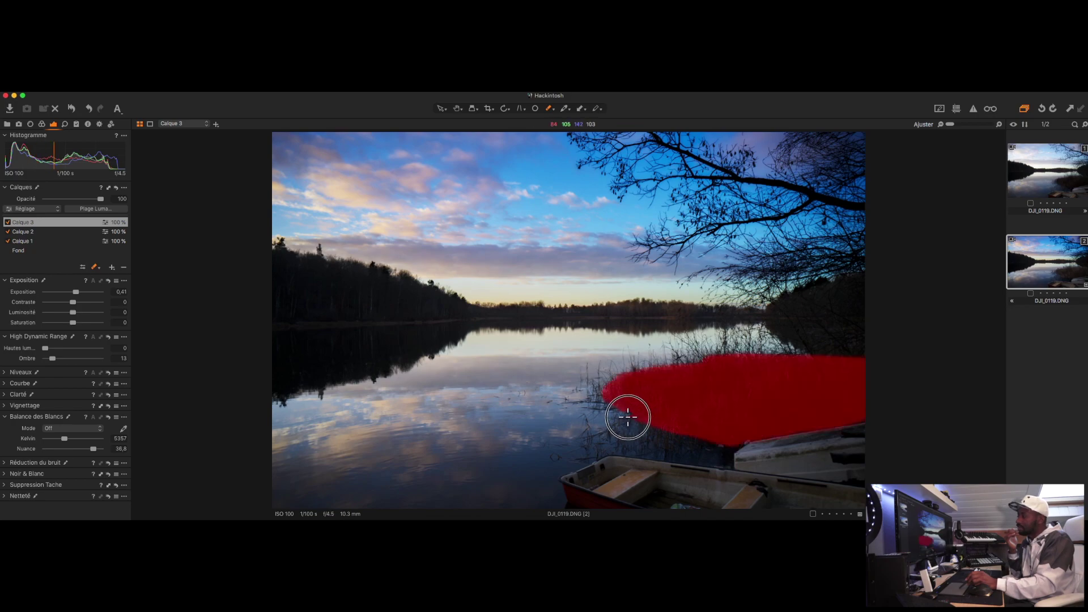
key(m)
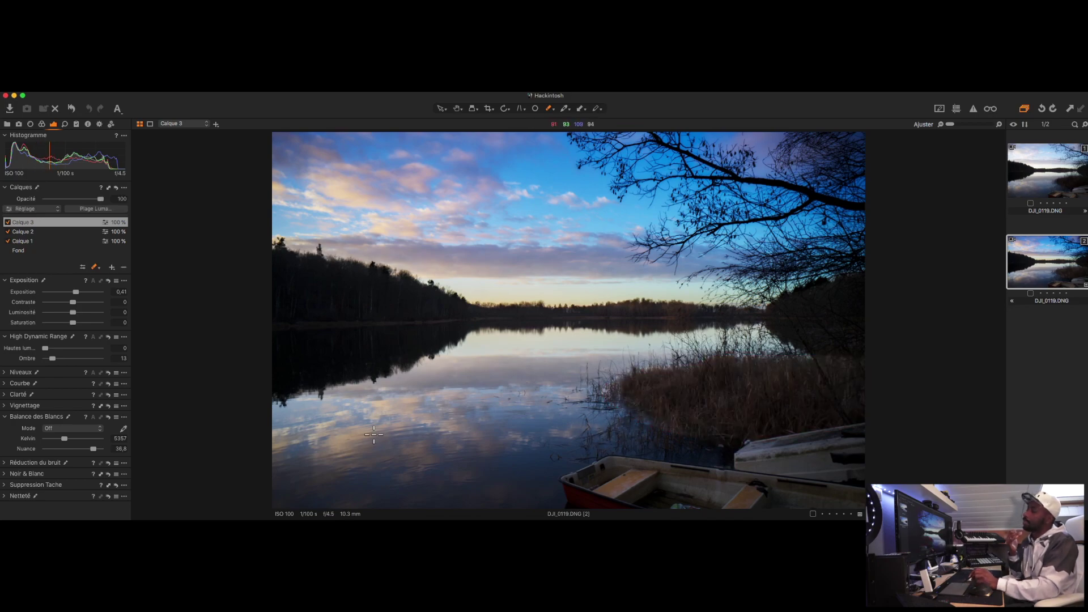
key(m)
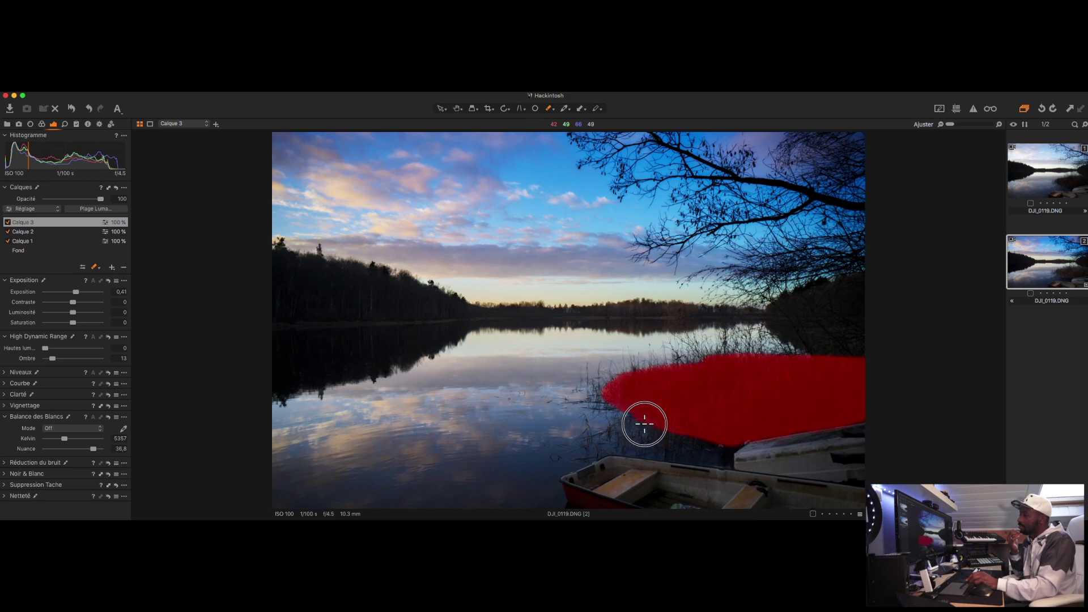
key(m)
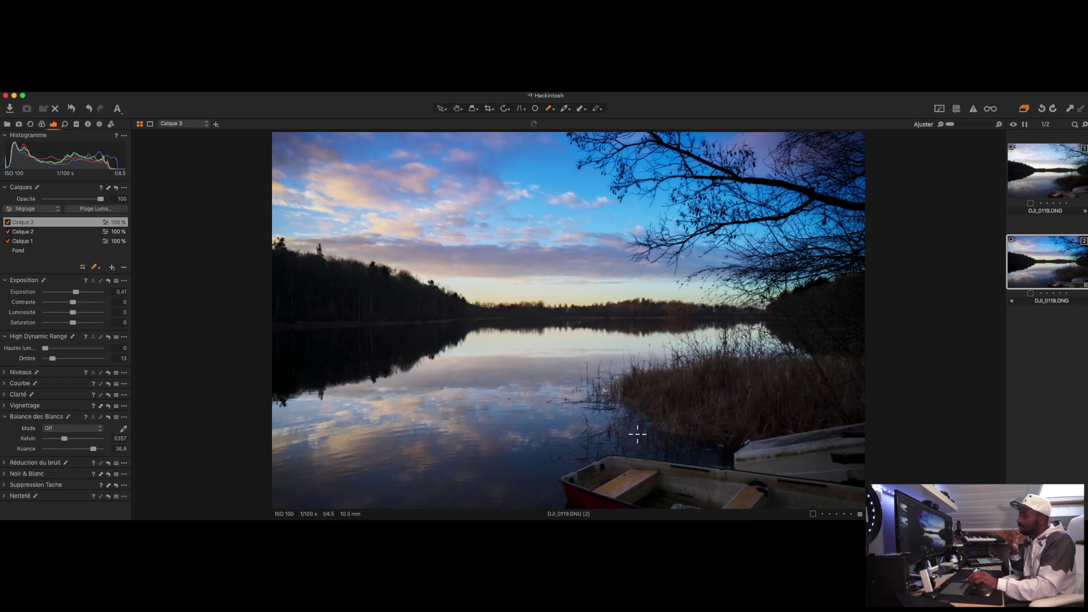
key(m)
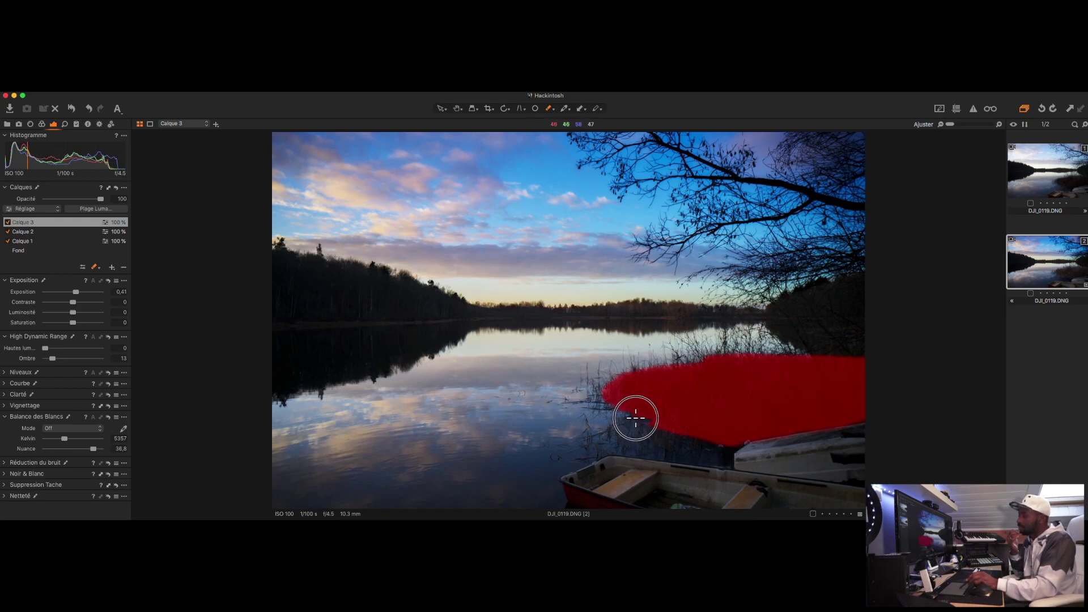
- Add an adjustment layer above Calque 3 and brush a mask over the far shore's tree line and its dark reflection
click(625, 425)
key(m)
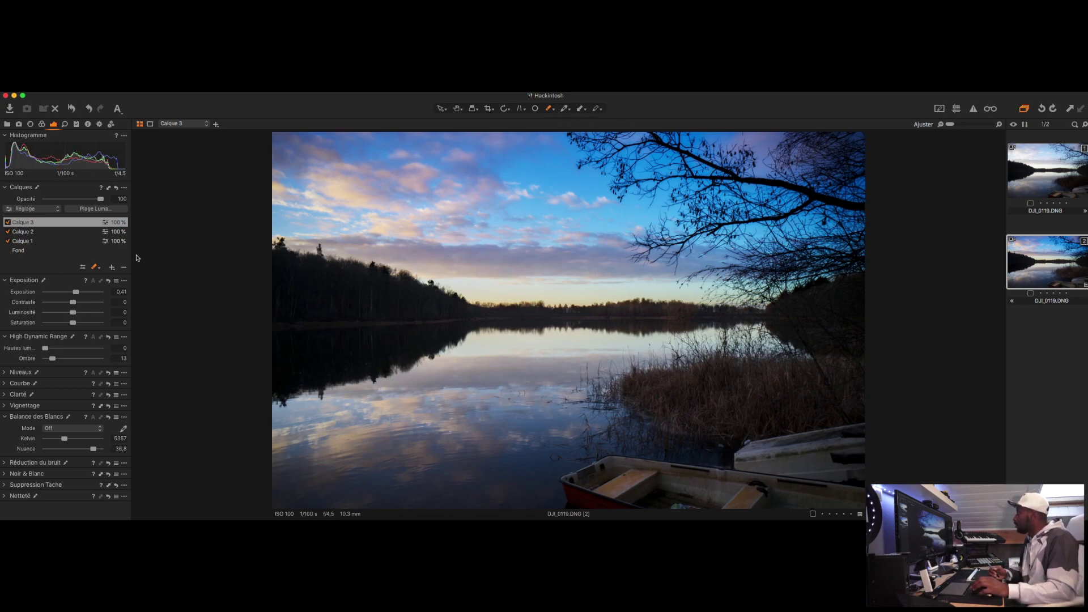
click(109, 268)
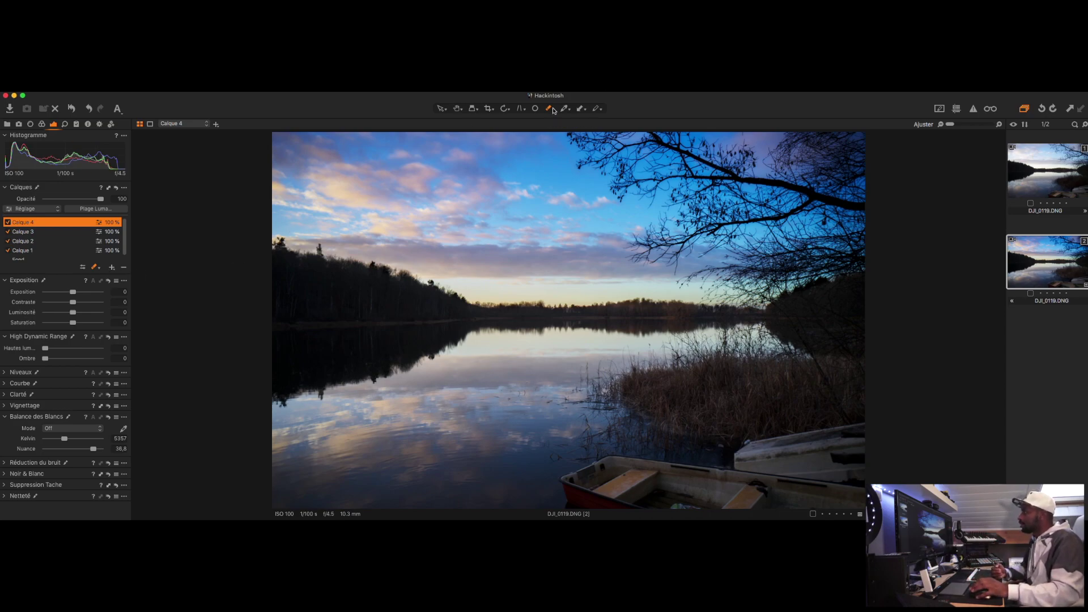
click(554, 111)
click(573, 115)
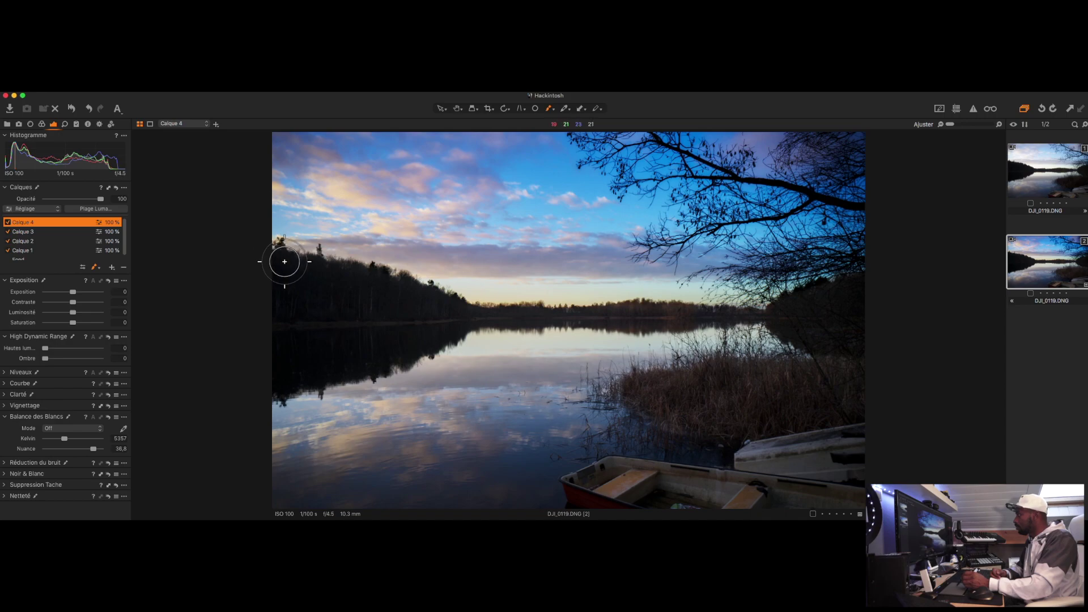
drag(285, 261, 295, 260)
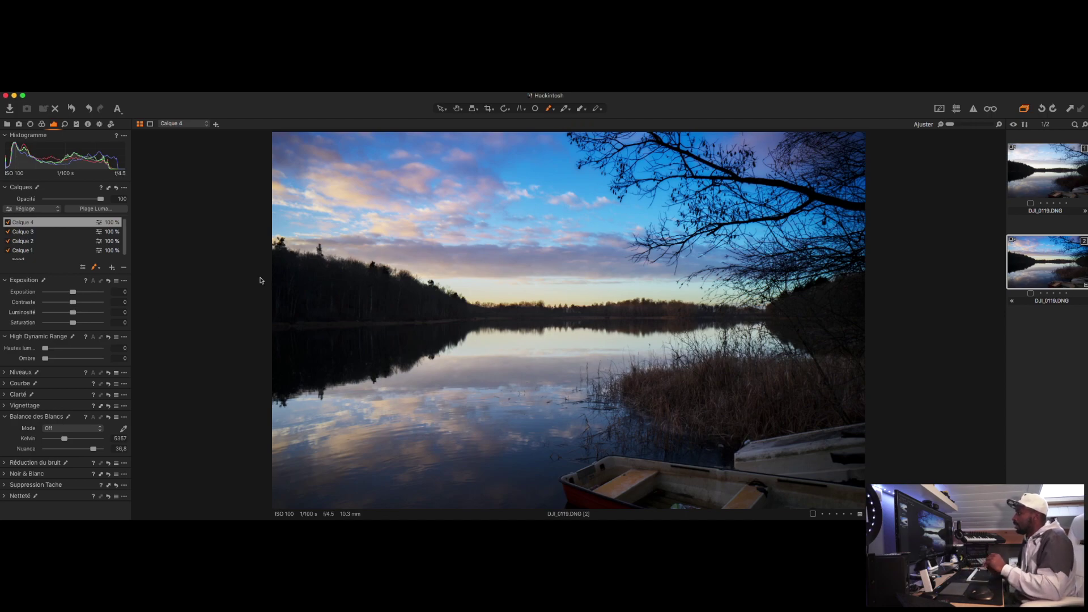
click(555, 109)
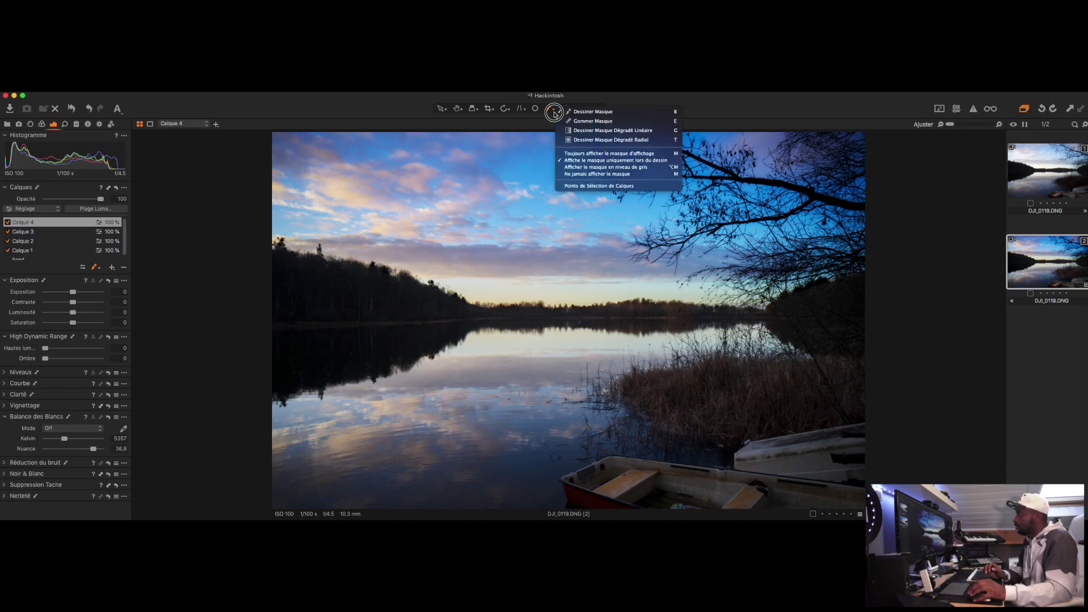
click(584, 118)
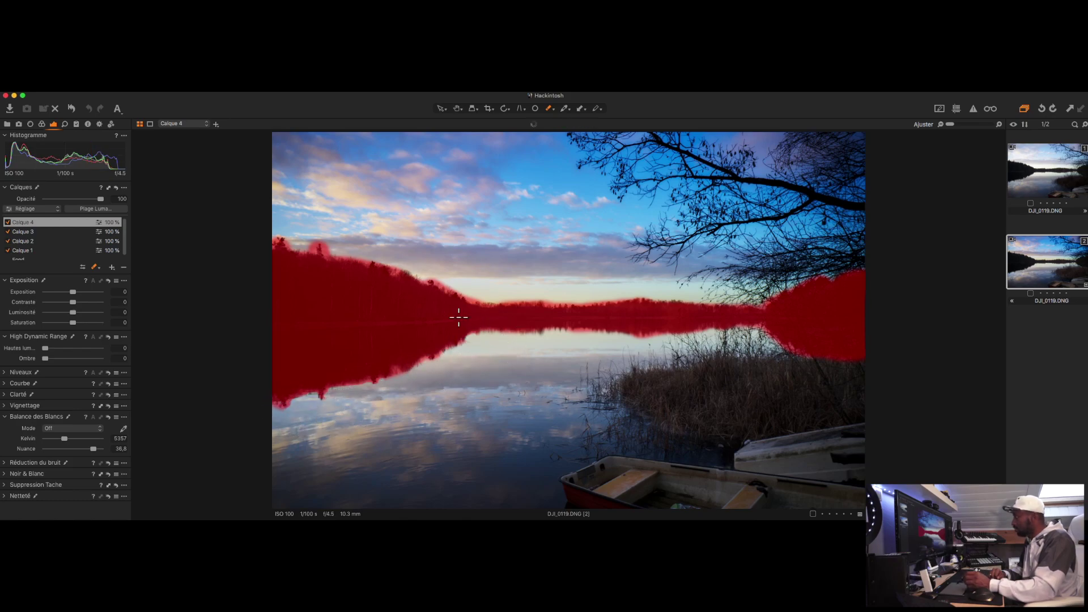
key(m)
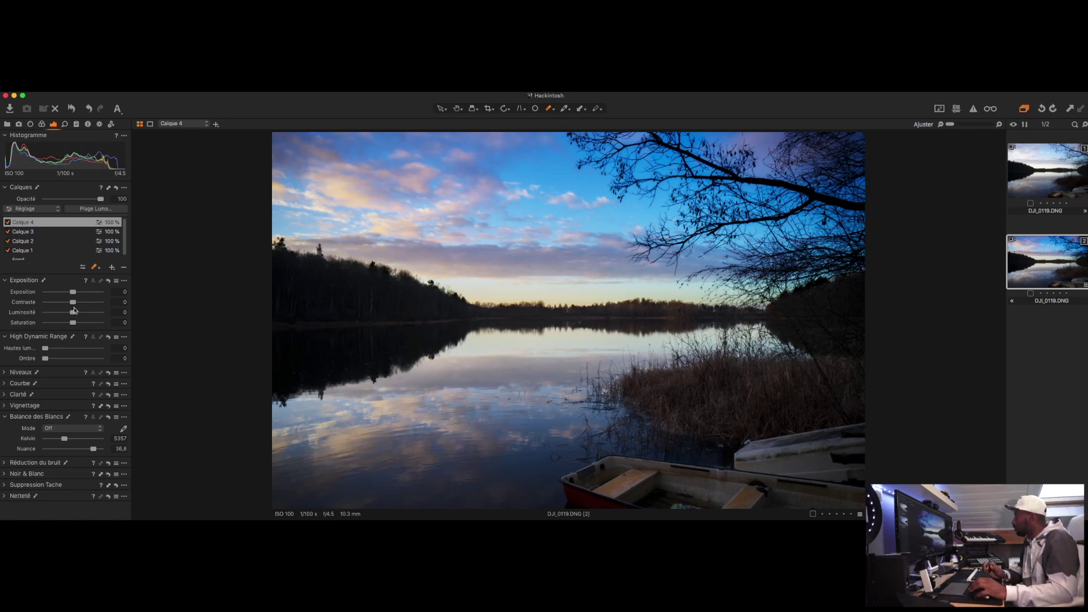
- Set the tree-line layer's contrast to 12 and its High Dynamic Range shadows to 14
drag(74, 303, 72, 304)
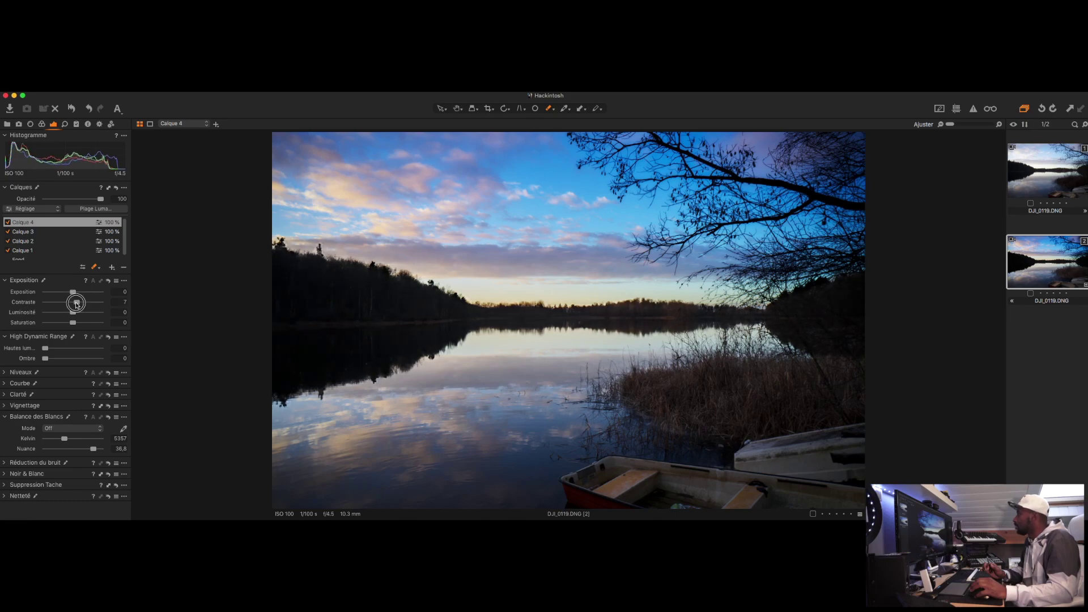
drag(46, 358, 54, 360)
drag(54, 360, 51, 359)
drag(73, 303, 79, 303)
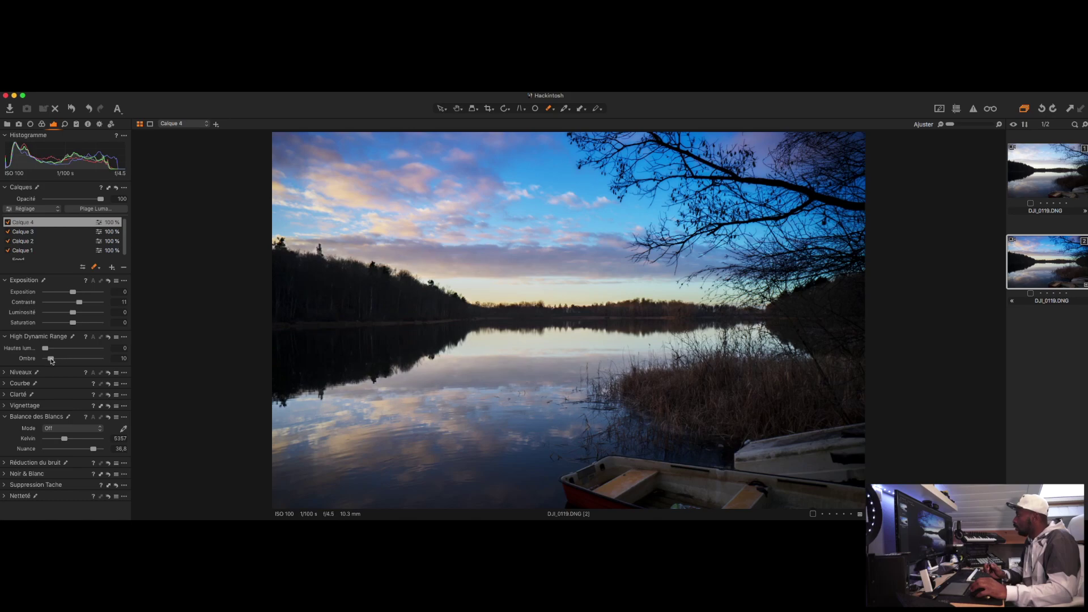
drag(50, 359, 52, 358)
drag(80, 302, 80, 304)
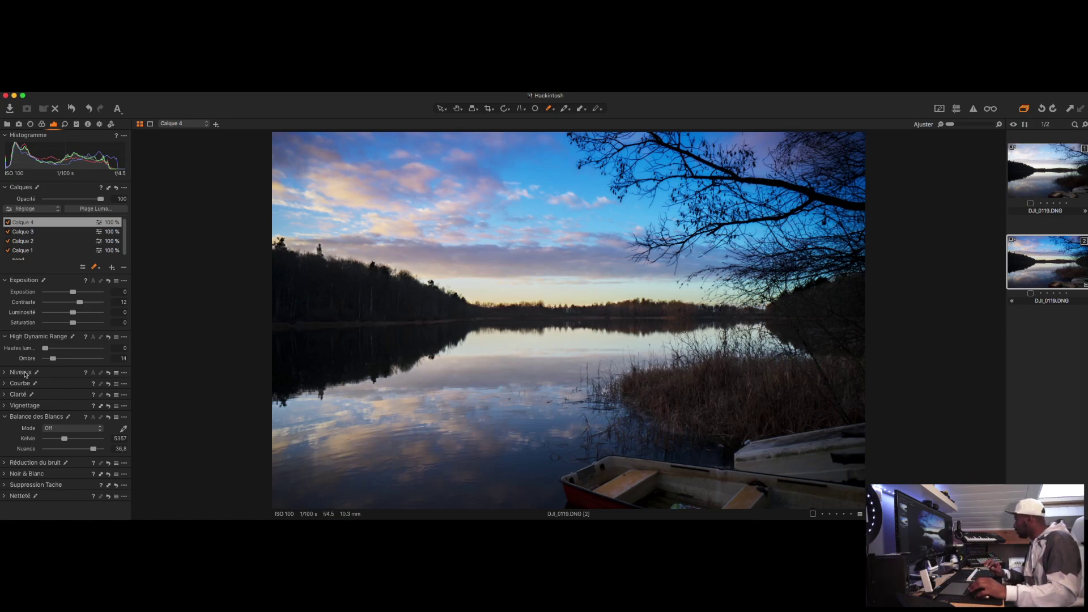
- Open the Levels of the tree-line layer and examine the trees on the far shore up close
click(52, 374)
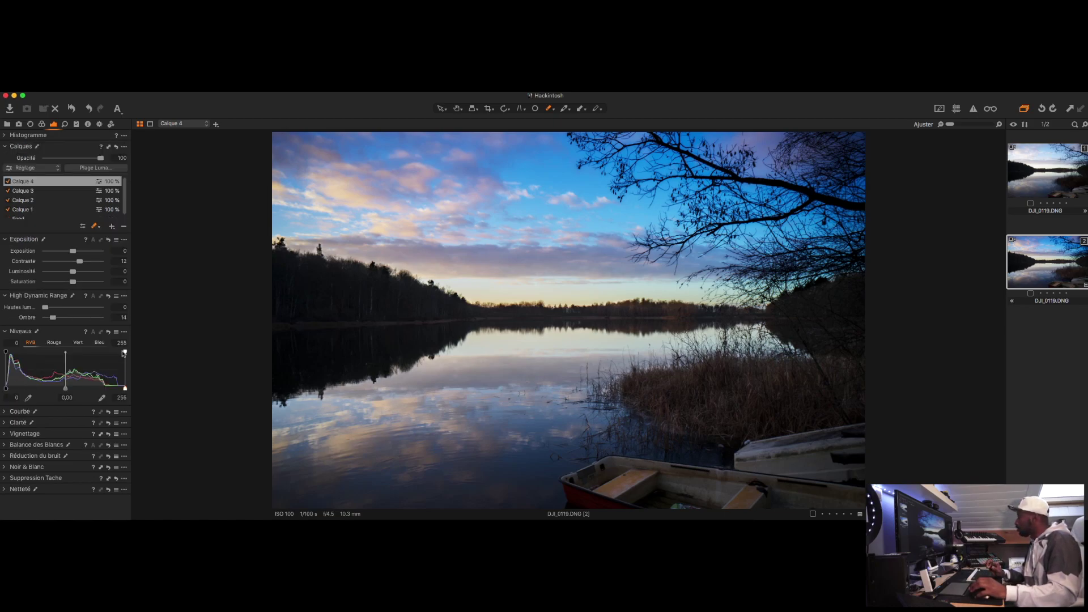
mouse_move(126, 390)
mouse_down()
mouse_move(88, 384)
mouse_move(133, 388)
mouse_up()
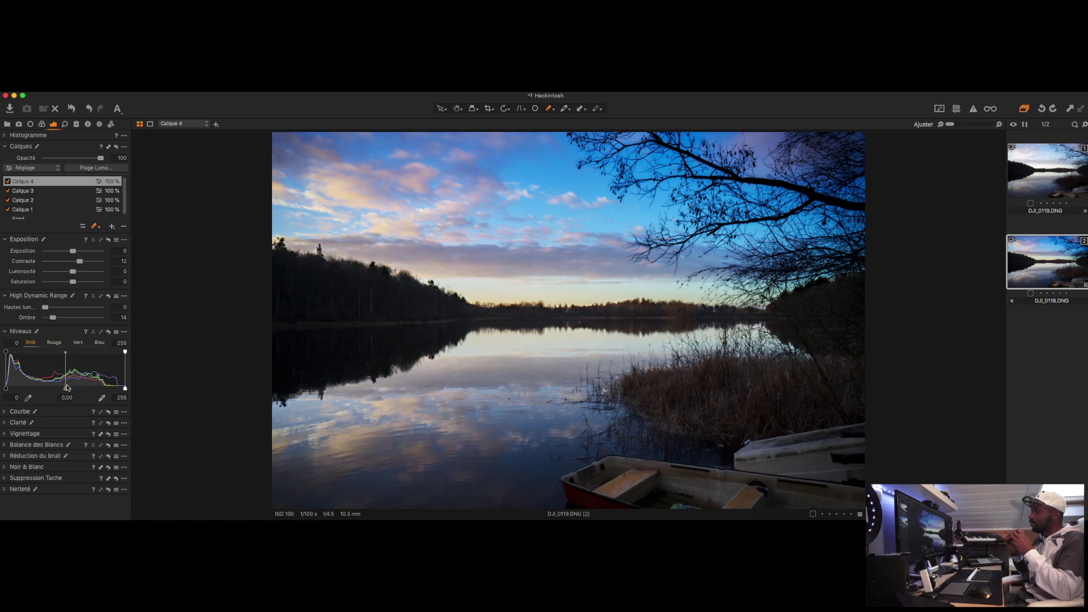
scroll(632, 311, up, 2)
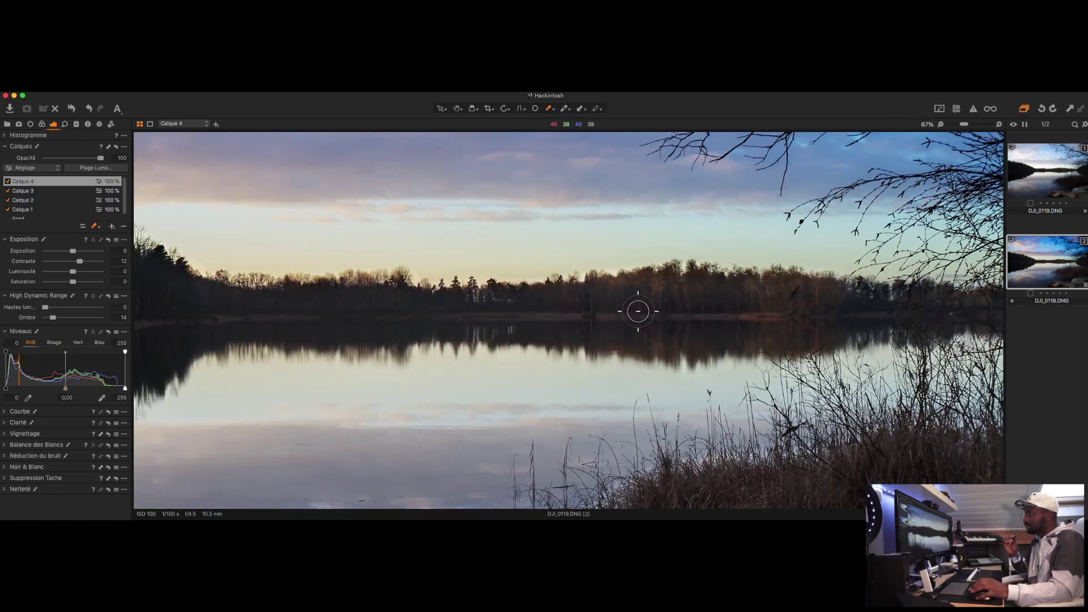
scroll(567, 309, down, 3)
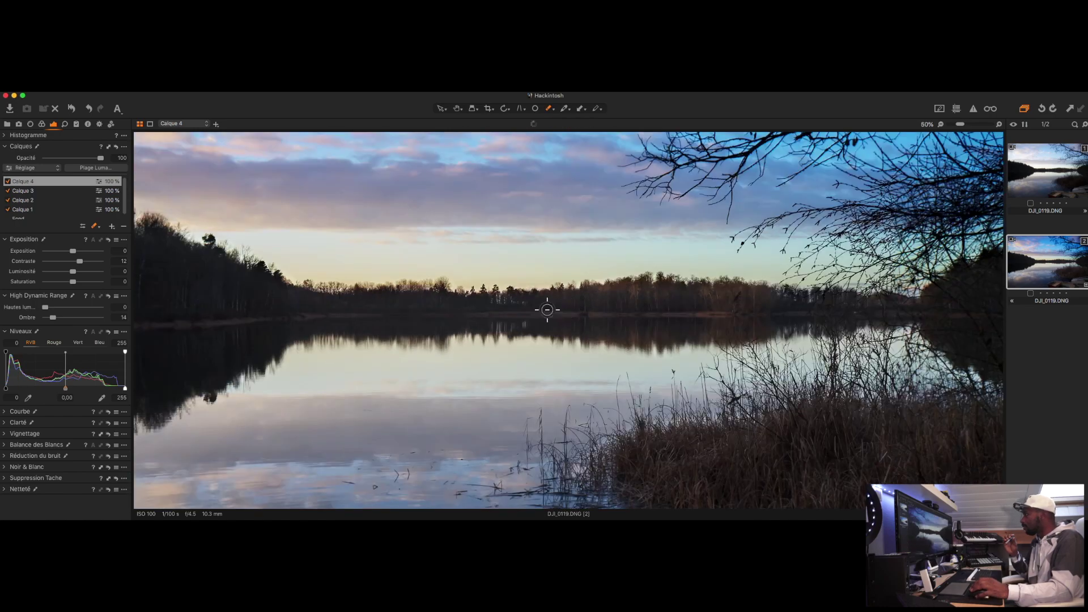
scroll(255, 295, down, 1)
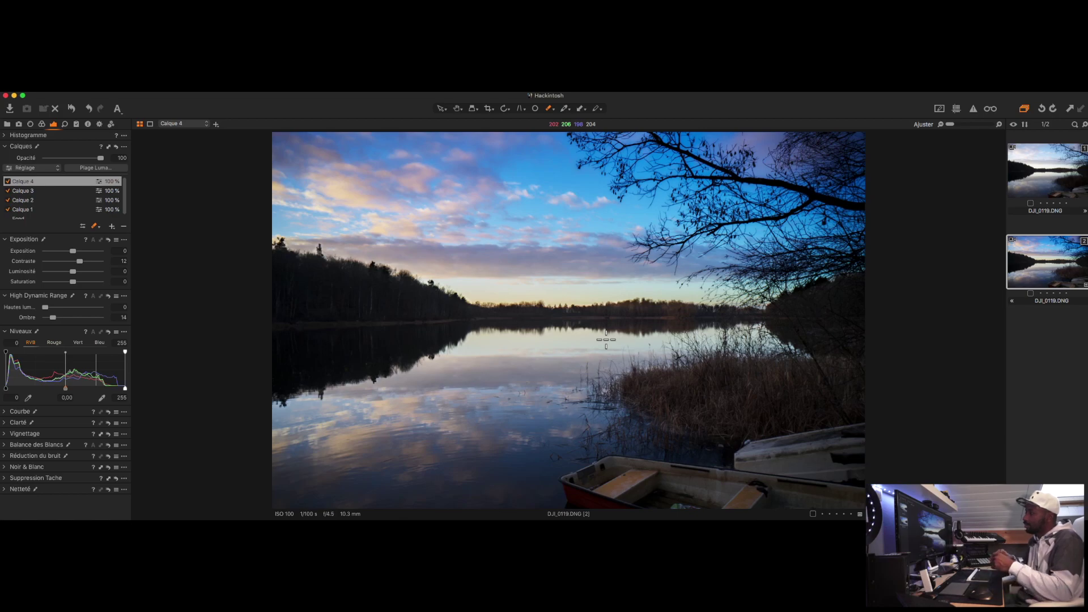
- Compare the edited photo side by side with the unedited variant, ending with only the edited variant selected
super+click(1044, 181)
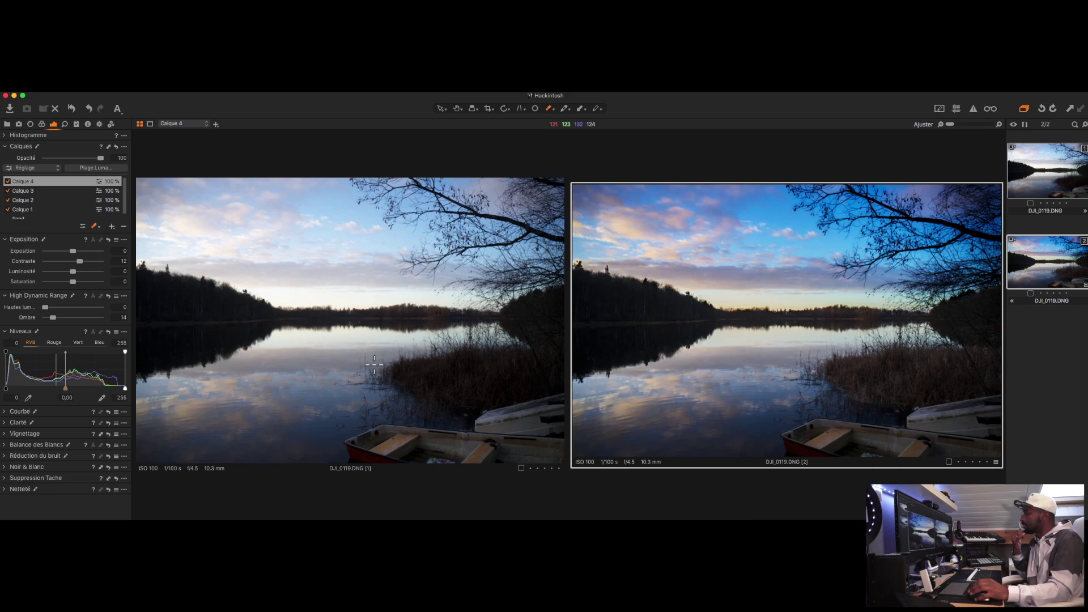
click(1046, 357)
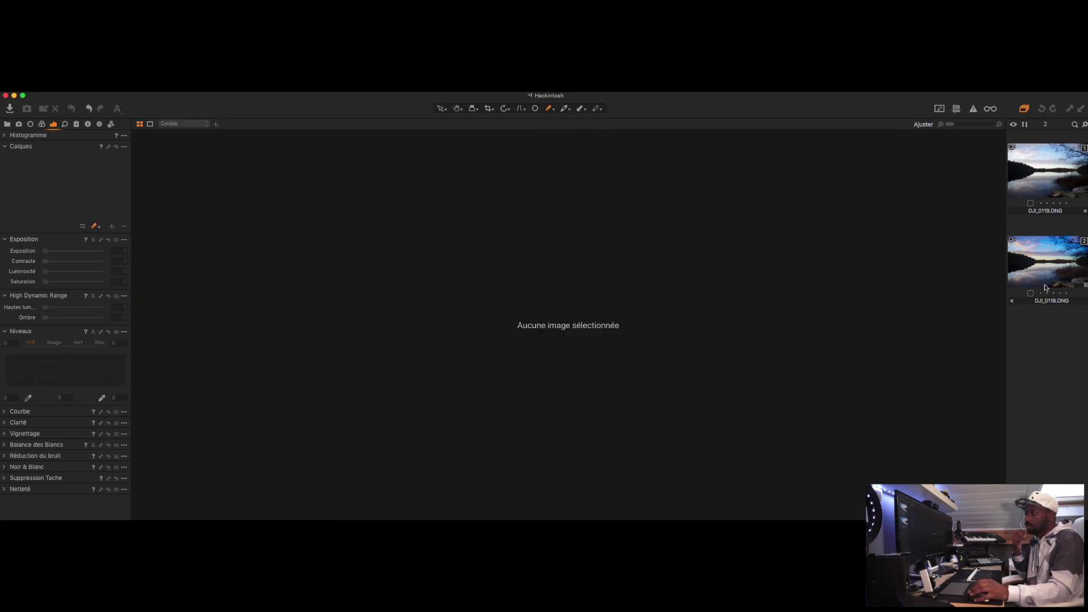
click(1045, 262)
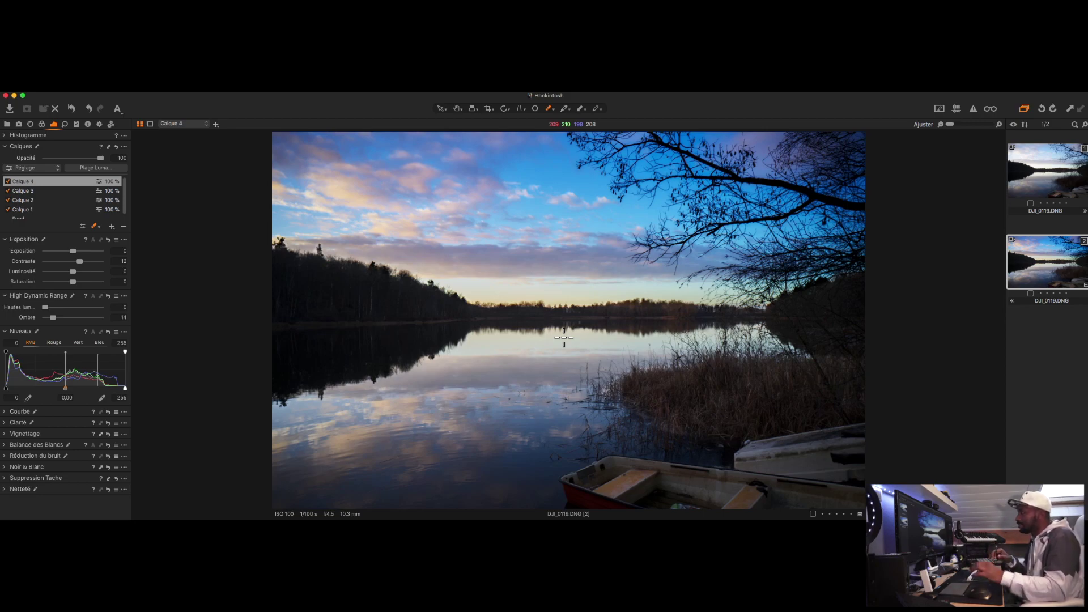
- Add an adjustment layer above Calque 4, brush a mask over both boats, and show the mask only while drawing
click(112, 227)
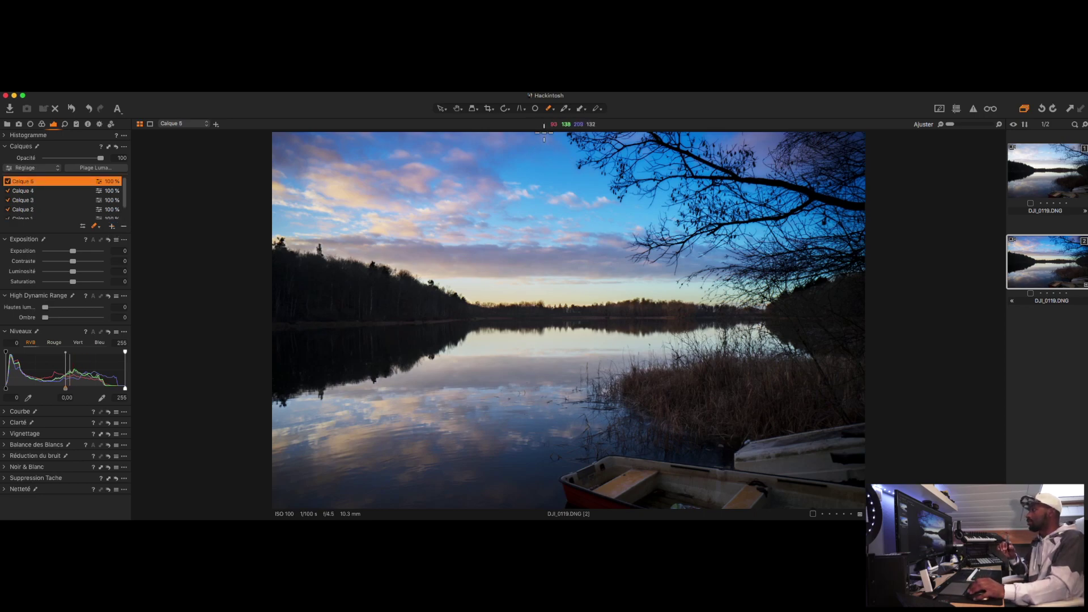
click(551, 108)
click(560, 114)
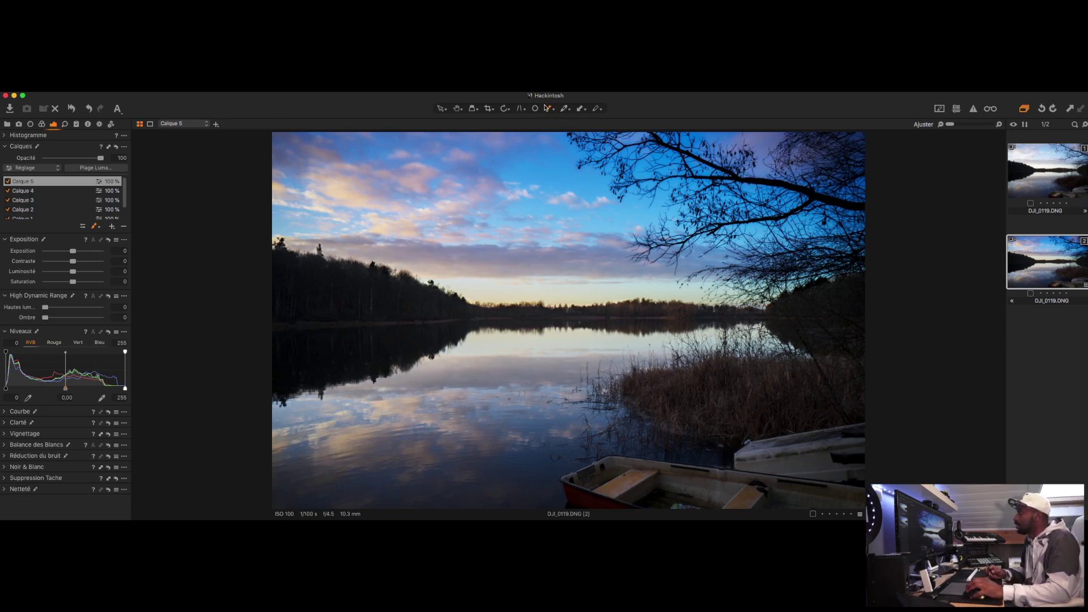
click(548, 108)
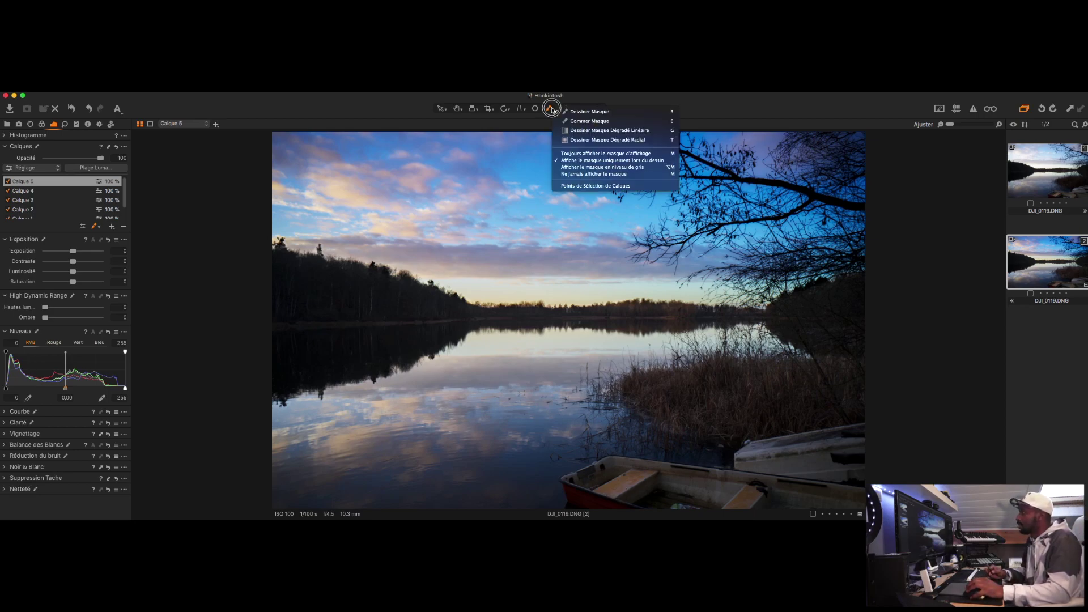
click(590, 155)
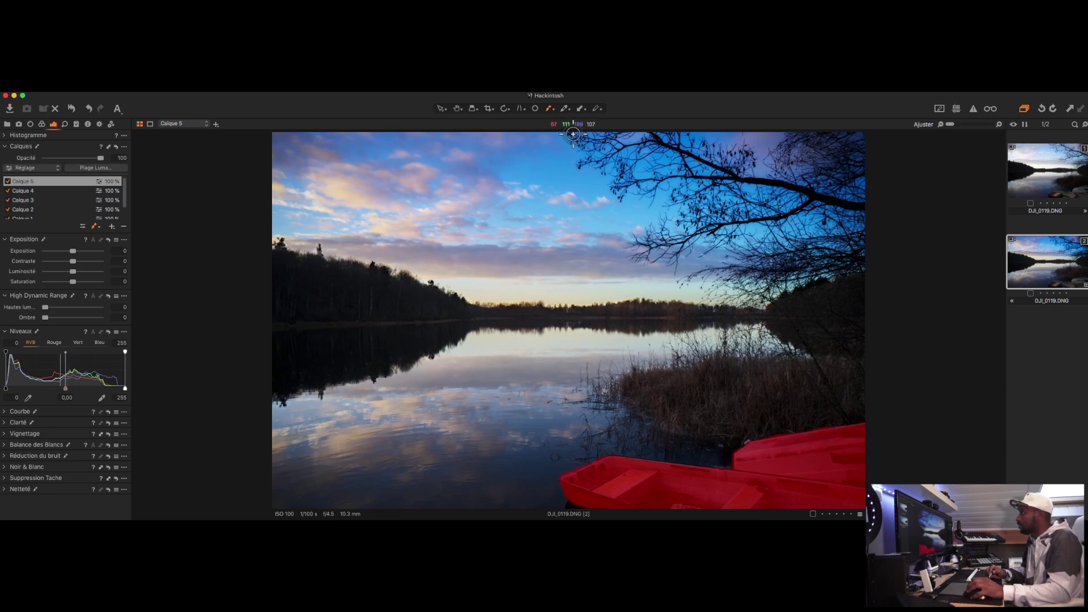
click(550, 109)
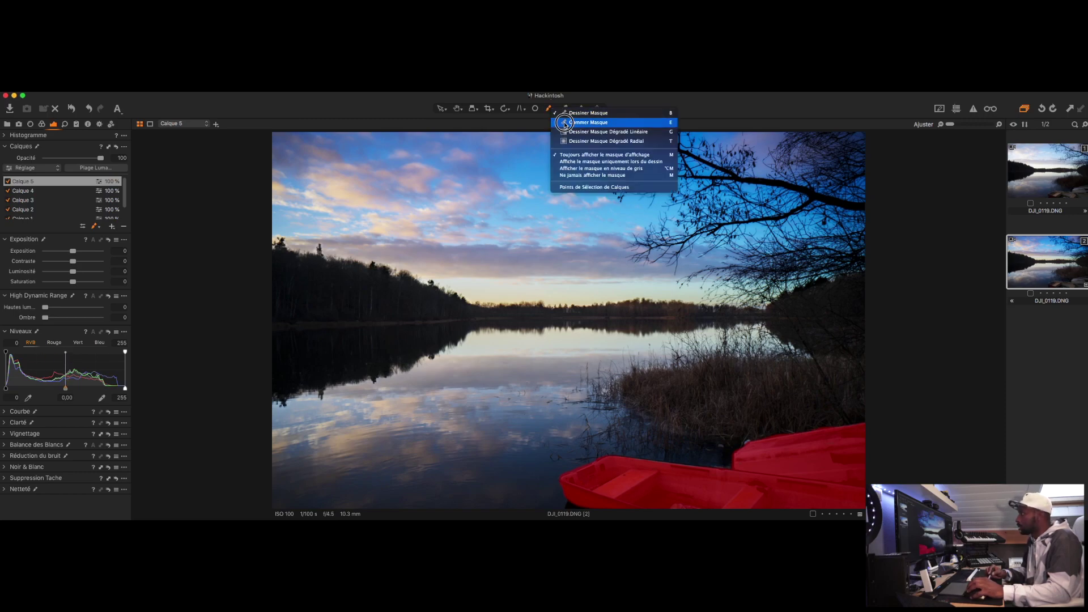
click(574, 163)
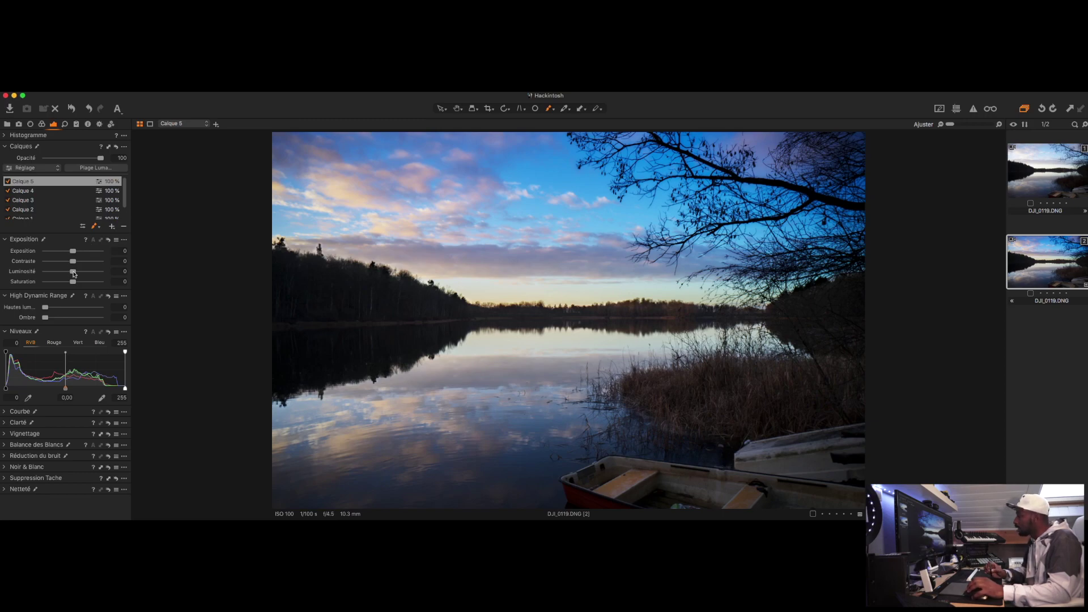
- Set the boat layer's High Dynamic Range shadows to 25 and erase excess mask along the red boat's edge
drag(49, 317, 57, 320)
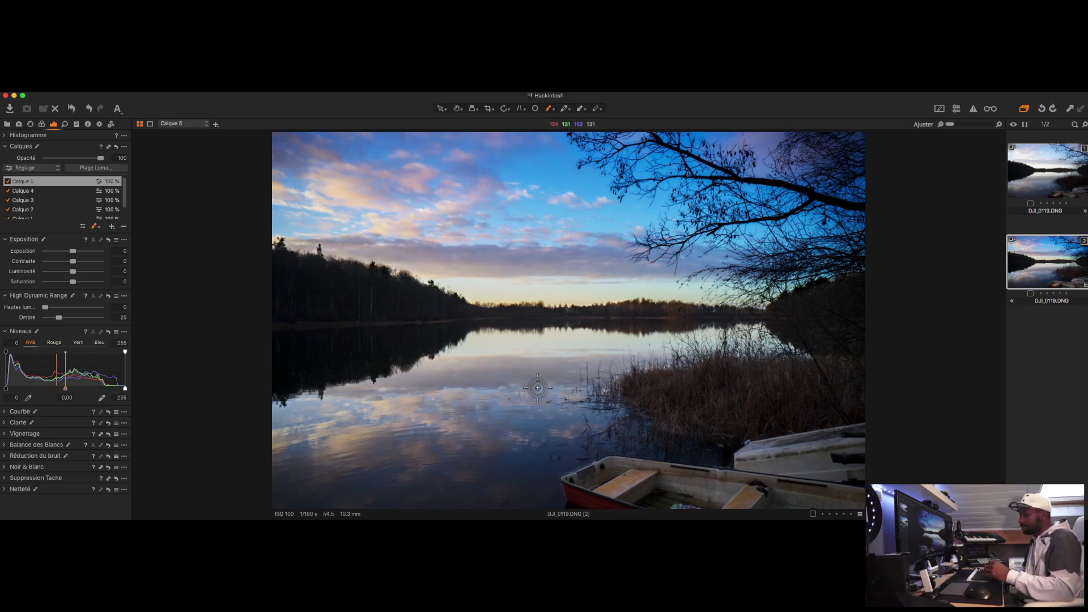
click(550, 108)
click(558, 122)
mouse_move(604, 447)
mouse_down()
mouse_move(556, 474)
mouse_move(563, 495)
mouse_up()
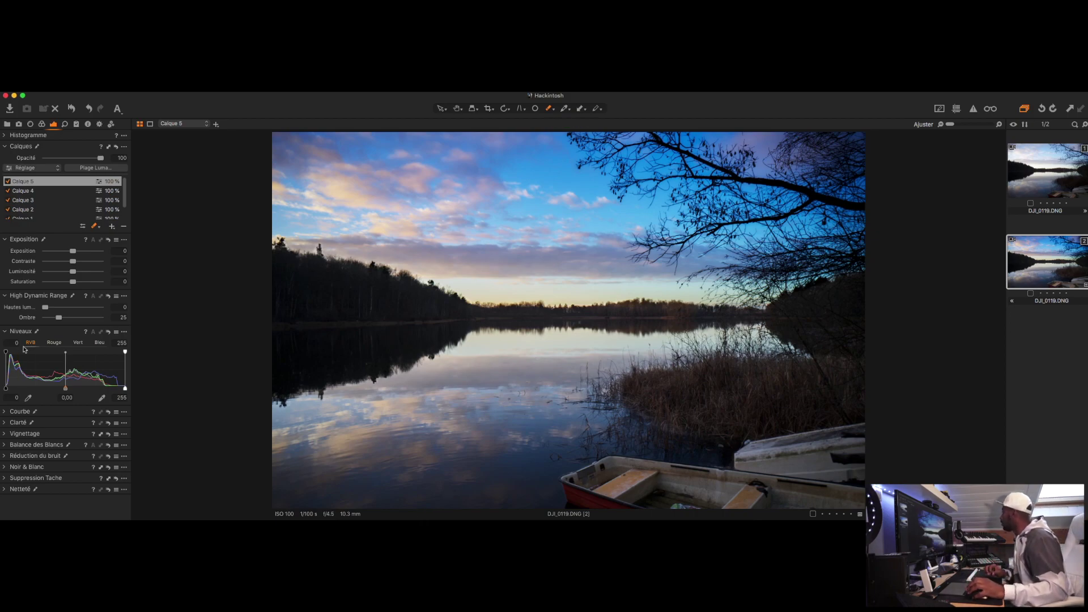
- Set the boat layer's High Dynamic Range shadows to 42, its exposure to 0.32 and its saturation to 21
drag(60, 318, 69, 318)
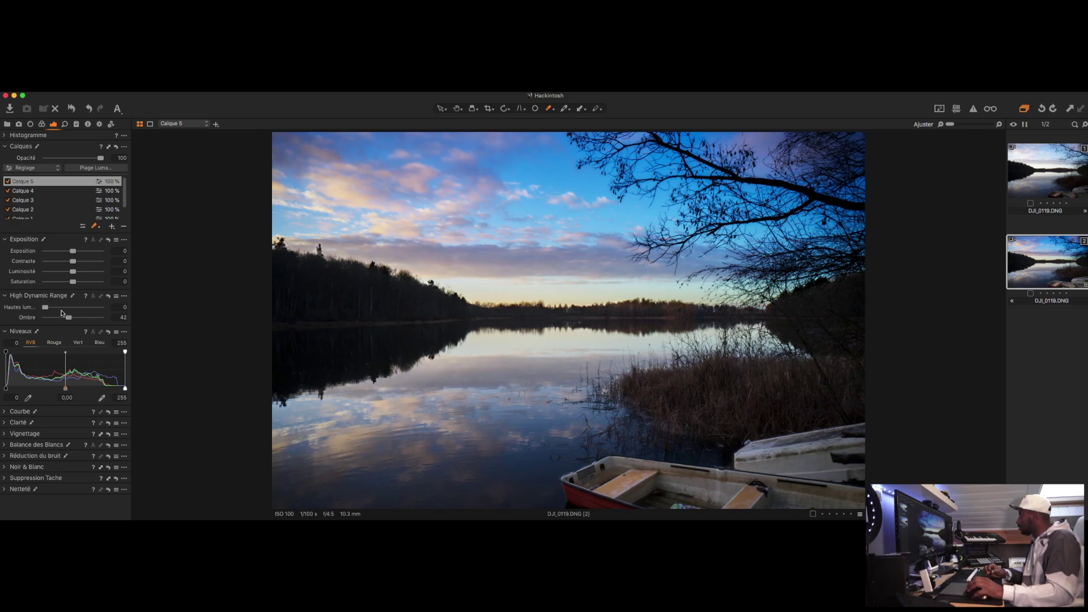
drag(73, 263, 53, 283)
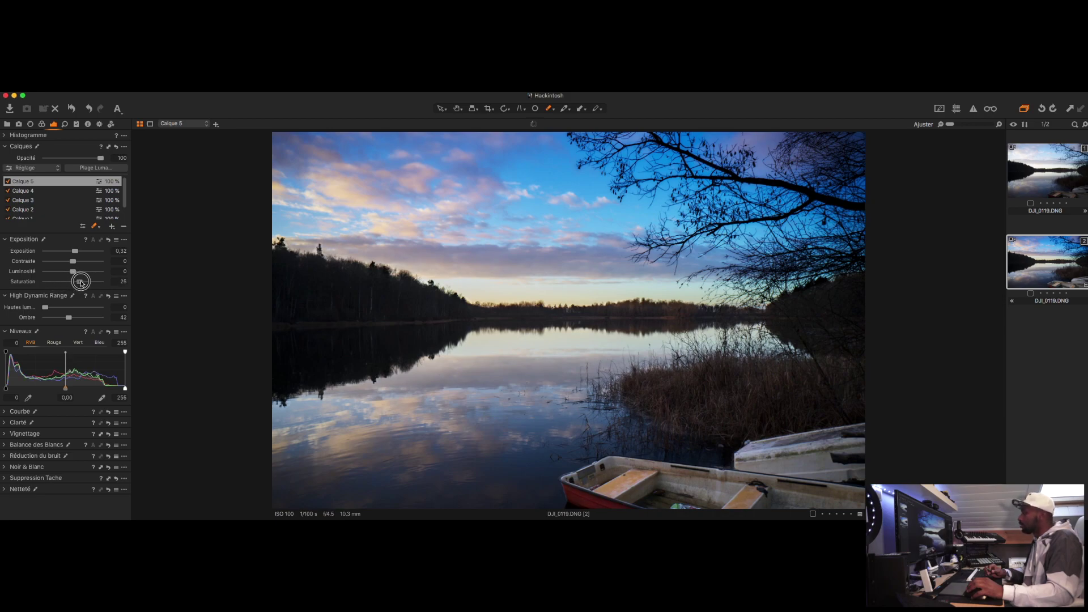
drag(81, 283, 81, 284)
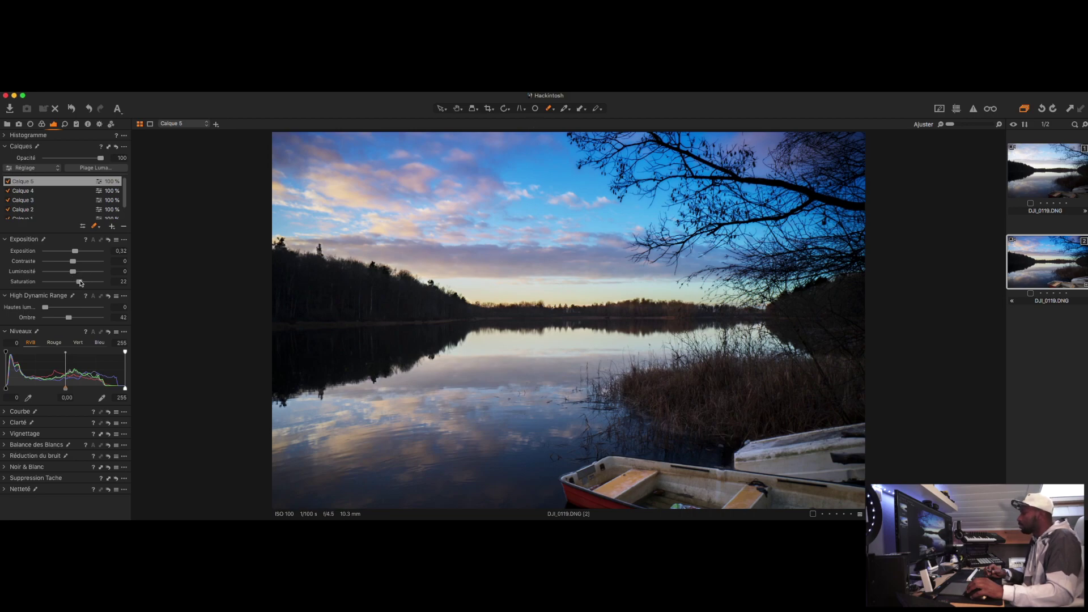
drag(80, 282, 78, 282)
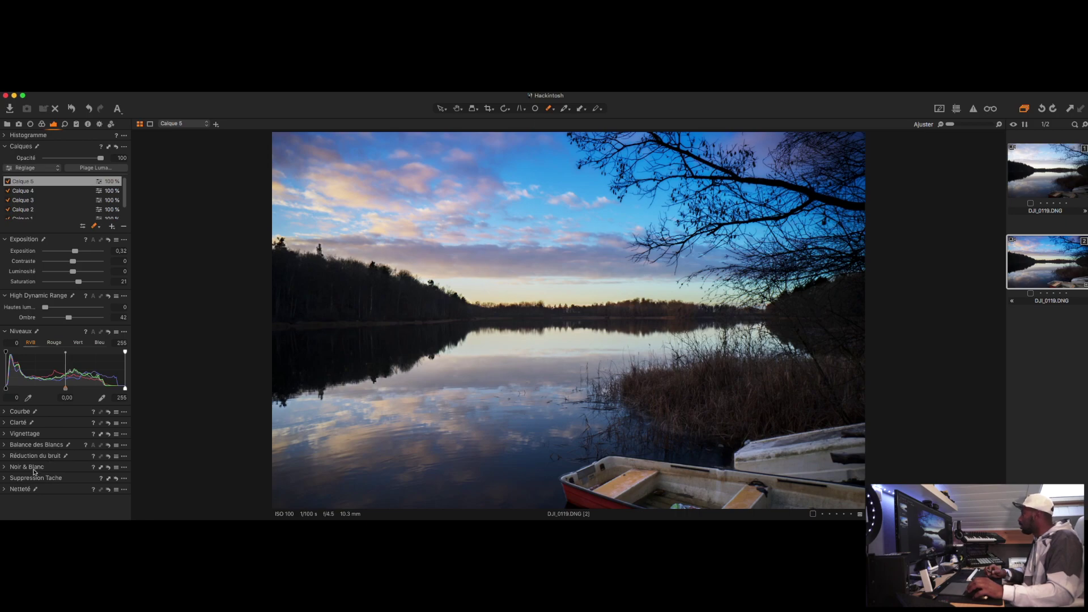
- Set the black input point of the boat layer's RGB levels to 9
click(6, 469)
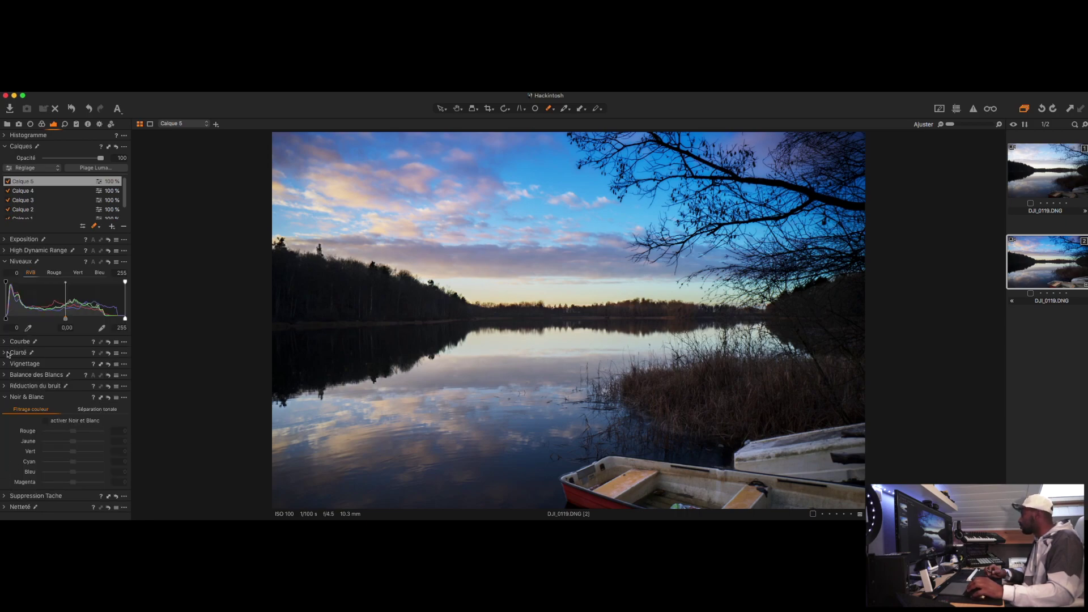
click(4, 263)
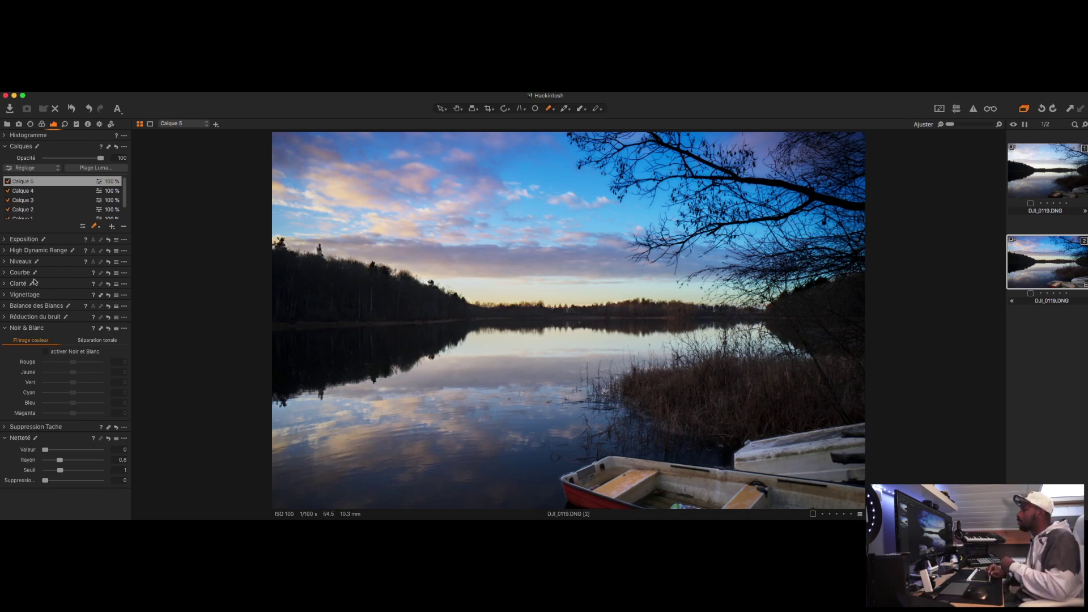
click(4, 252)
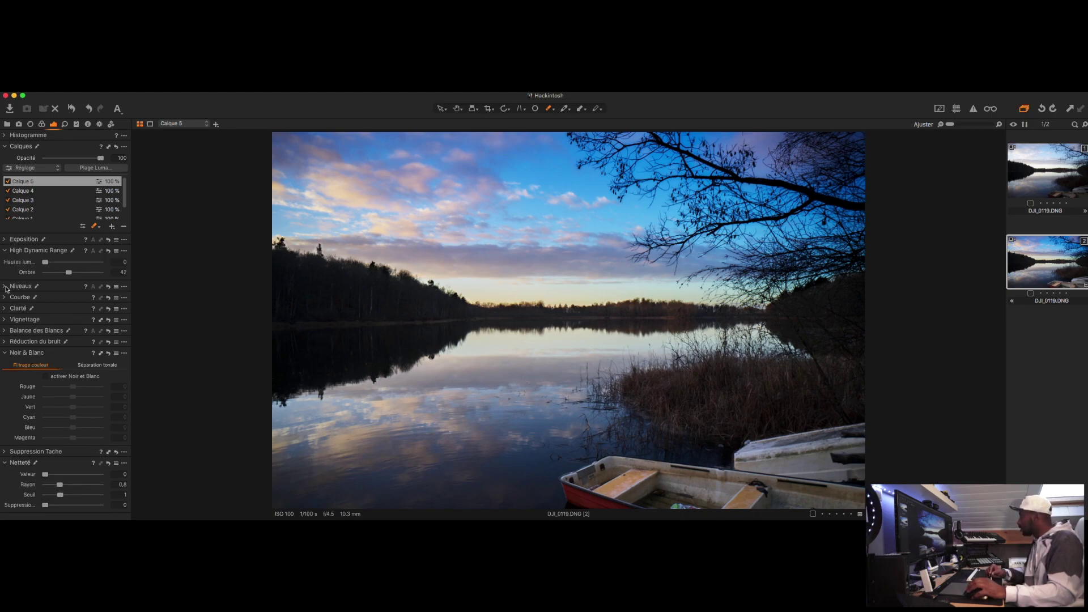
click(5, 287)
drag(6, 262, 10, 263)
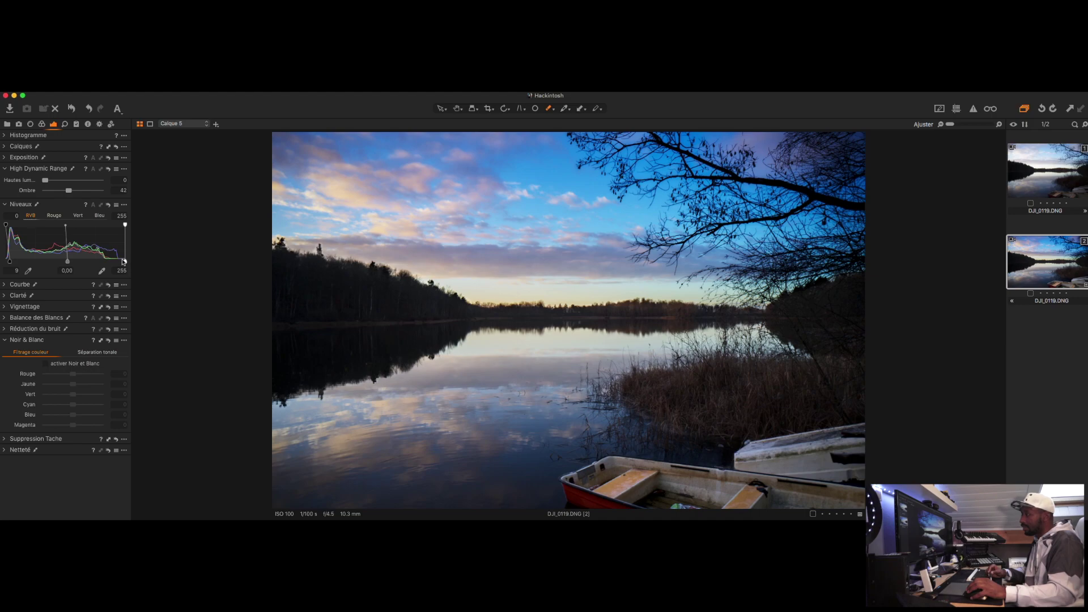
- Set the boat layer's clarity to 40 and structure to 21 in Naturel mode, judging the boat's detail at 100%
click(6, 296)
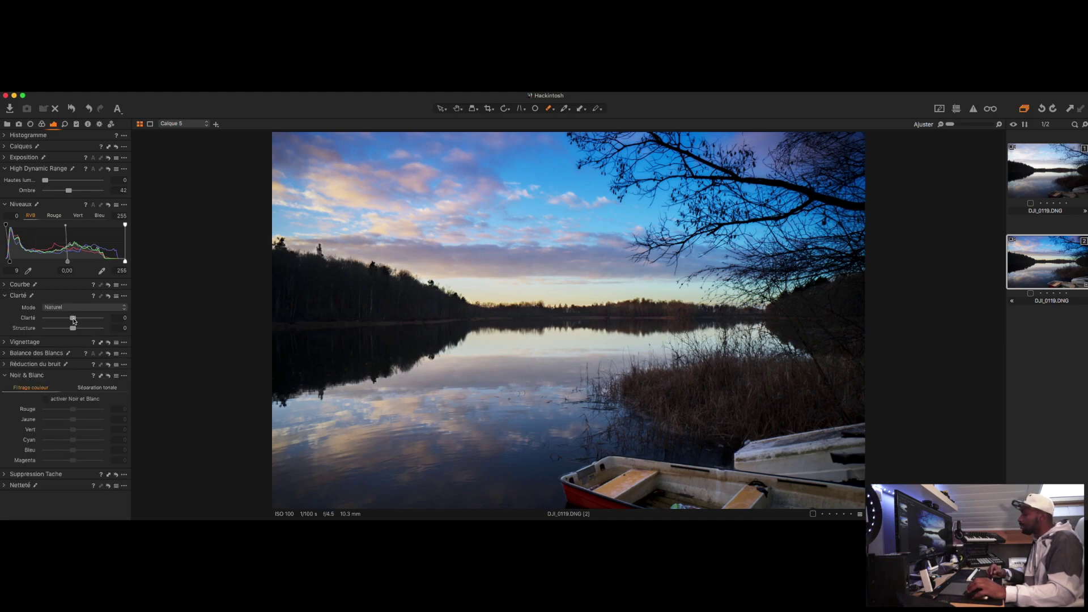
drag(73, 319, 83, 317)
click(74, 329)
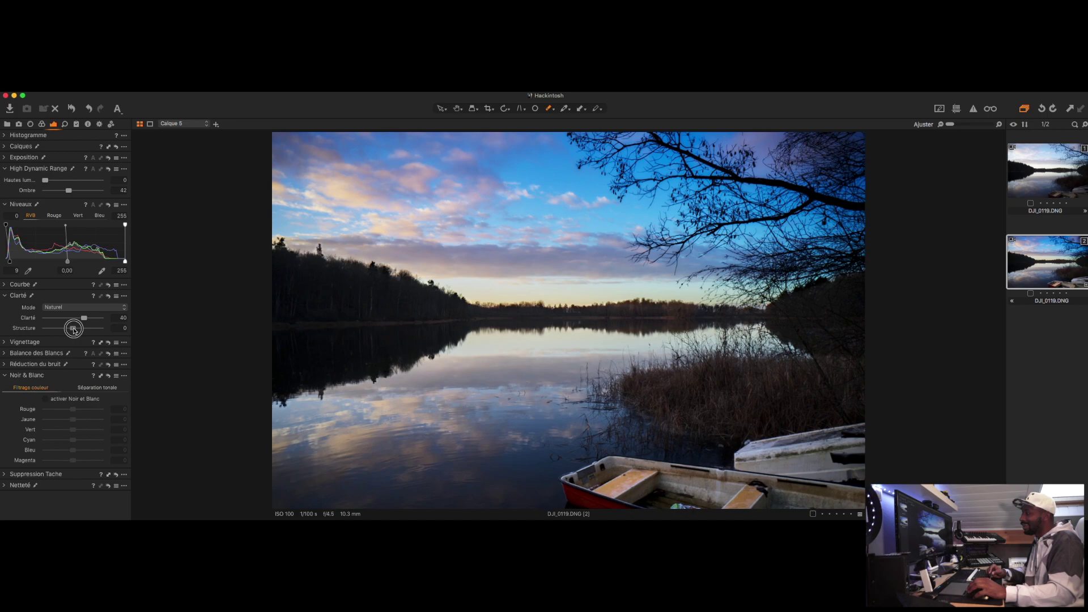
click(692, 483)
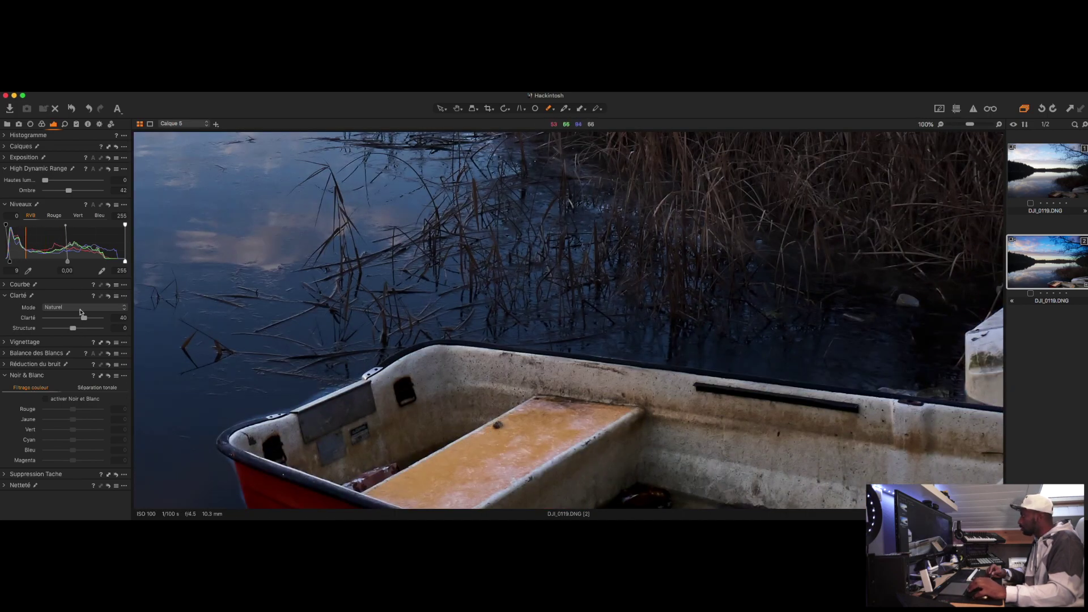
click(73, 330)
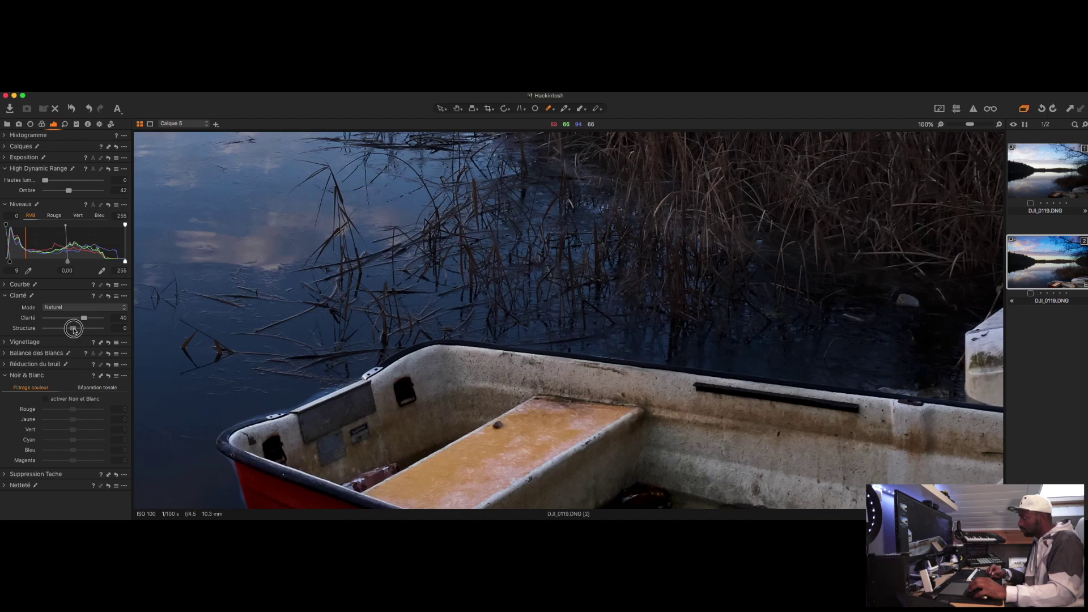
drag(73, 331, 75, 330)
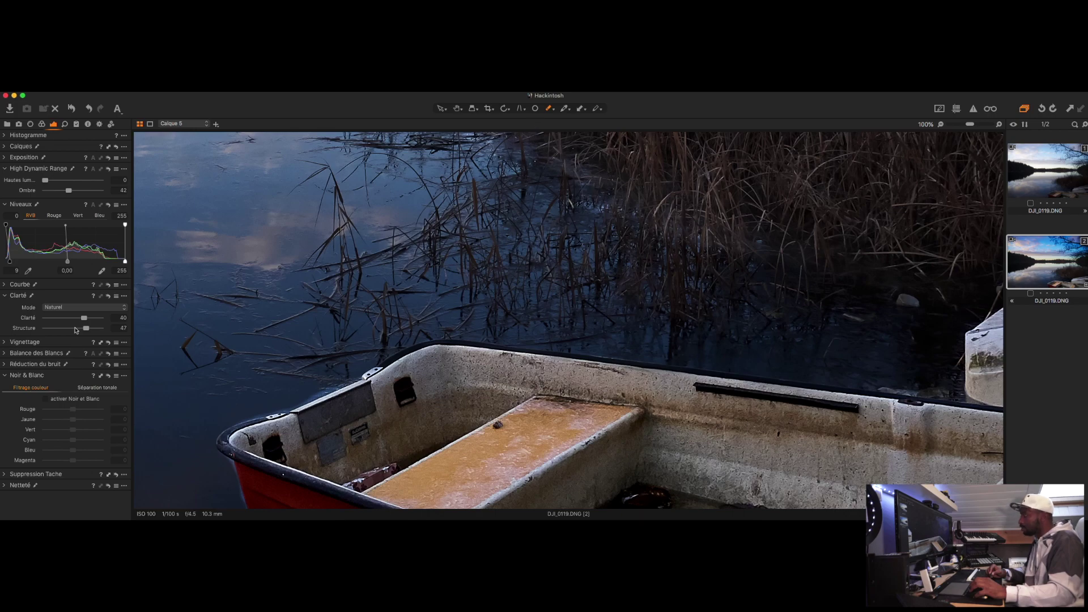
drag(75, 330, 73, 330)
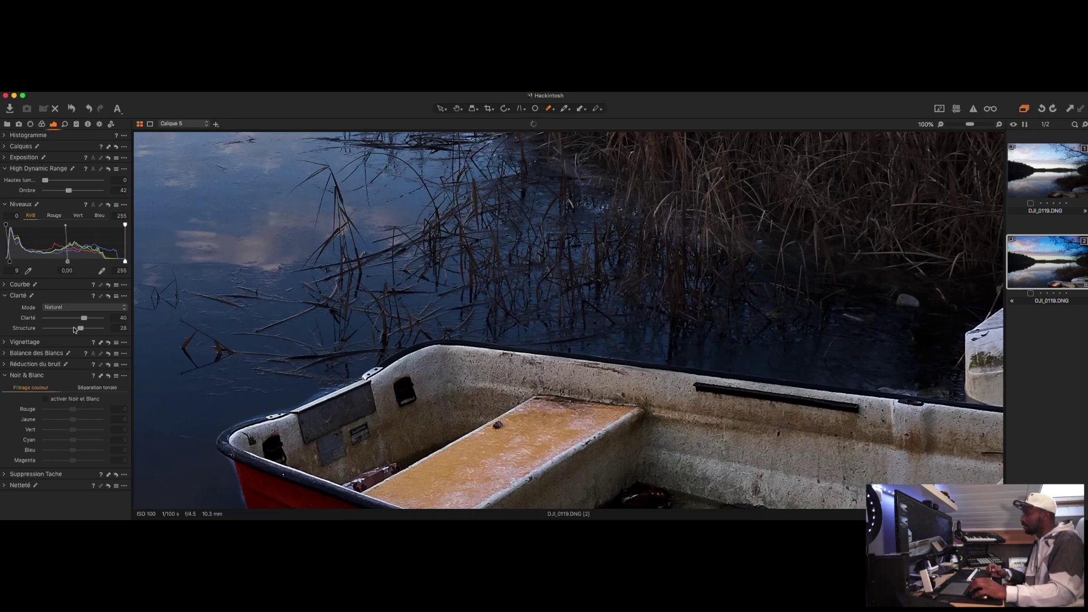
drag(74, 330, 73, 330)
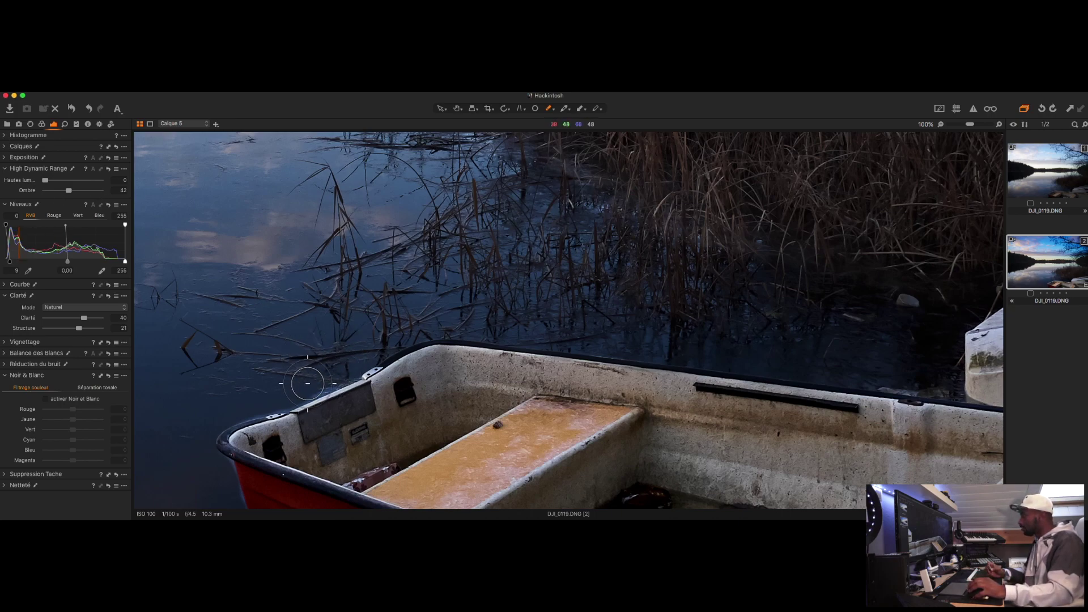
- Set the eraser size to 21 and touch up the boat layer's mask around the boat's bow, checking it with the mask overlay
click(5, 146)
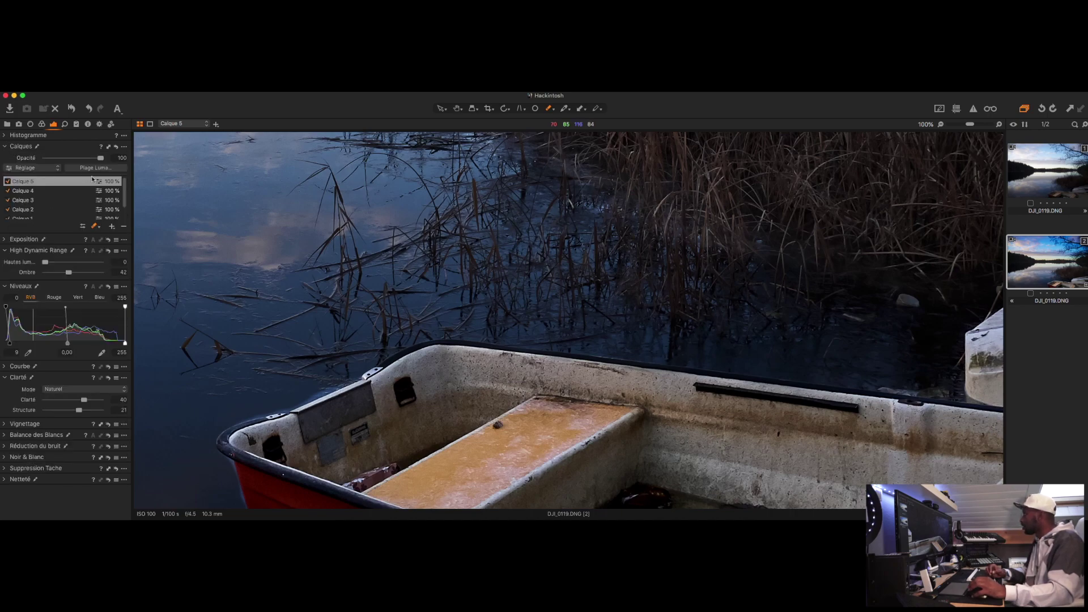
right_click(88, 225)
drag(88, 226, 77, 227)
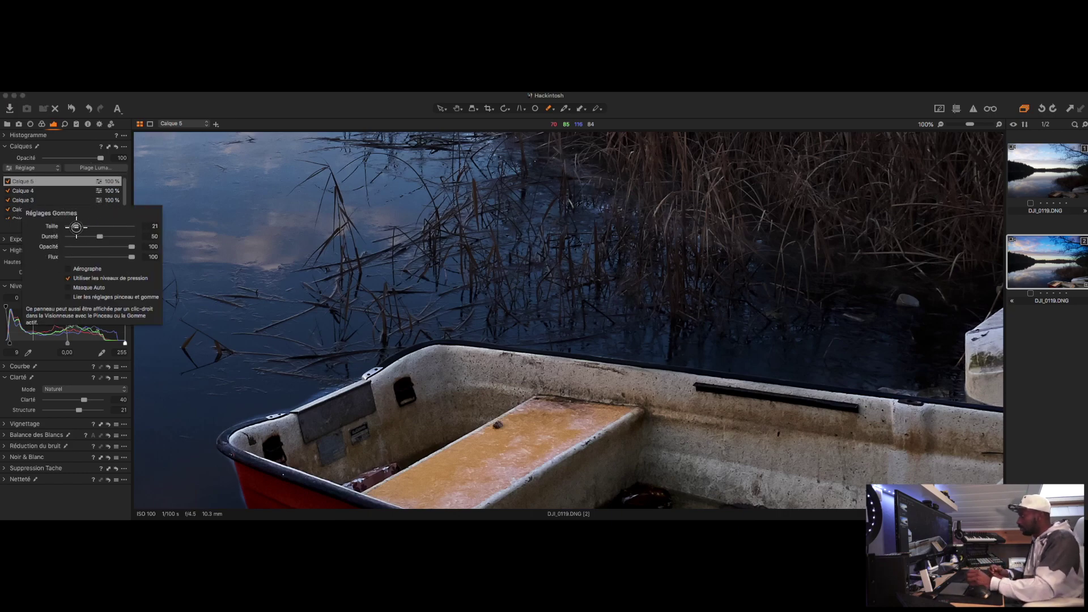
click(352, 375)
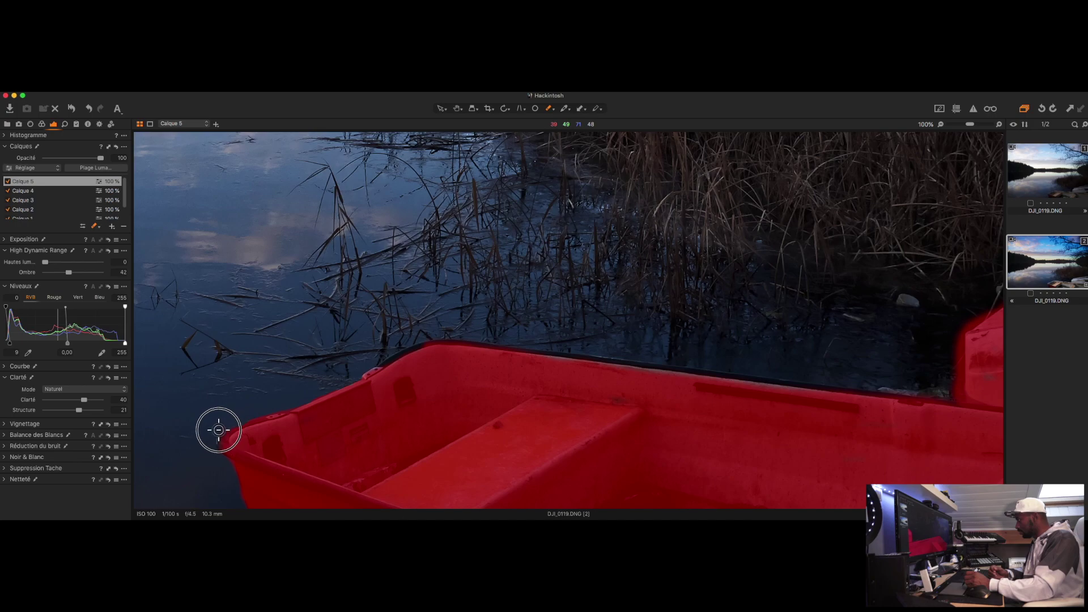
key(m)
key(m)
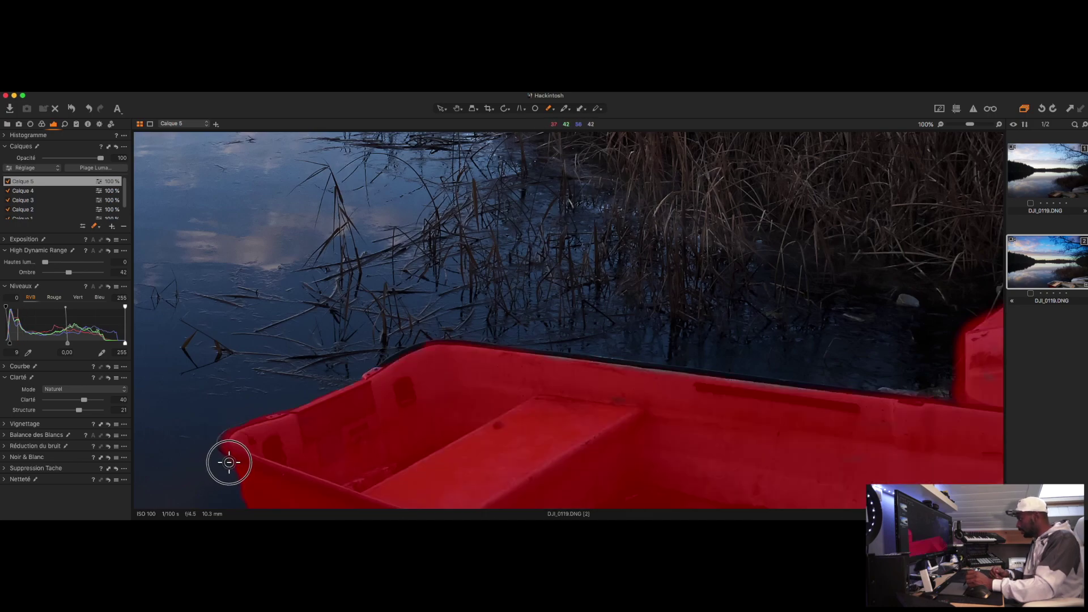
key(m)
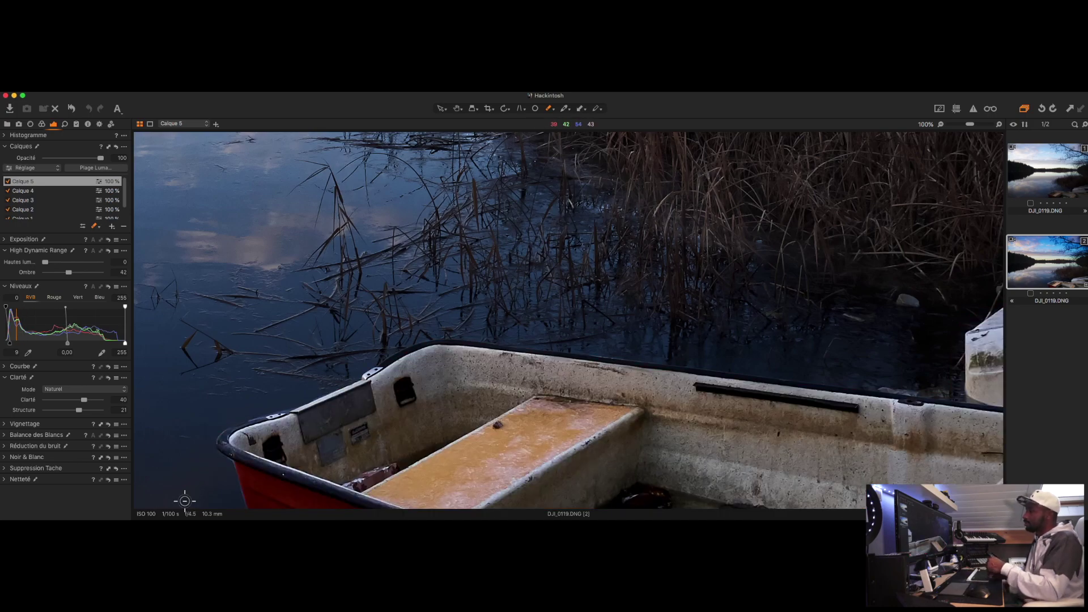
key(super+0)
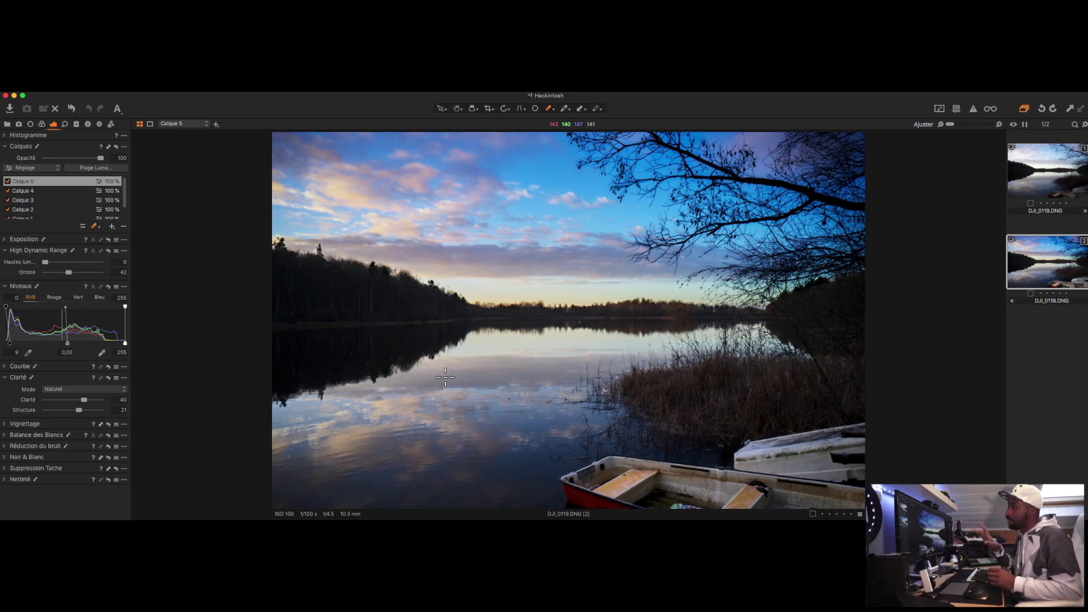
- Compare the finished photo side by side with the unedited variant, ending with only the finished variant selected
key(super+a)
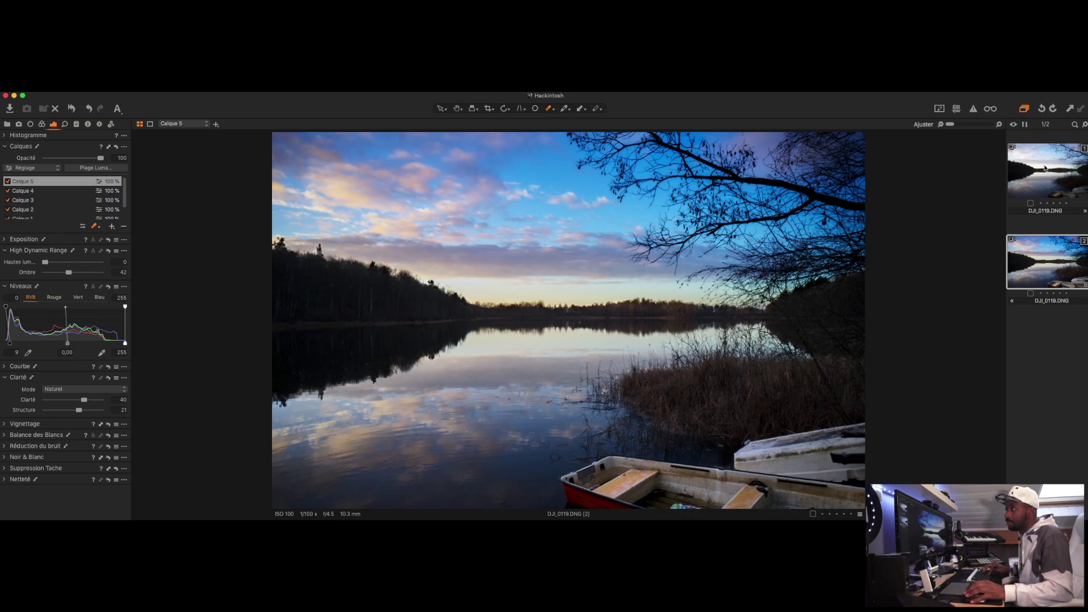
mouse_move(365, 518)
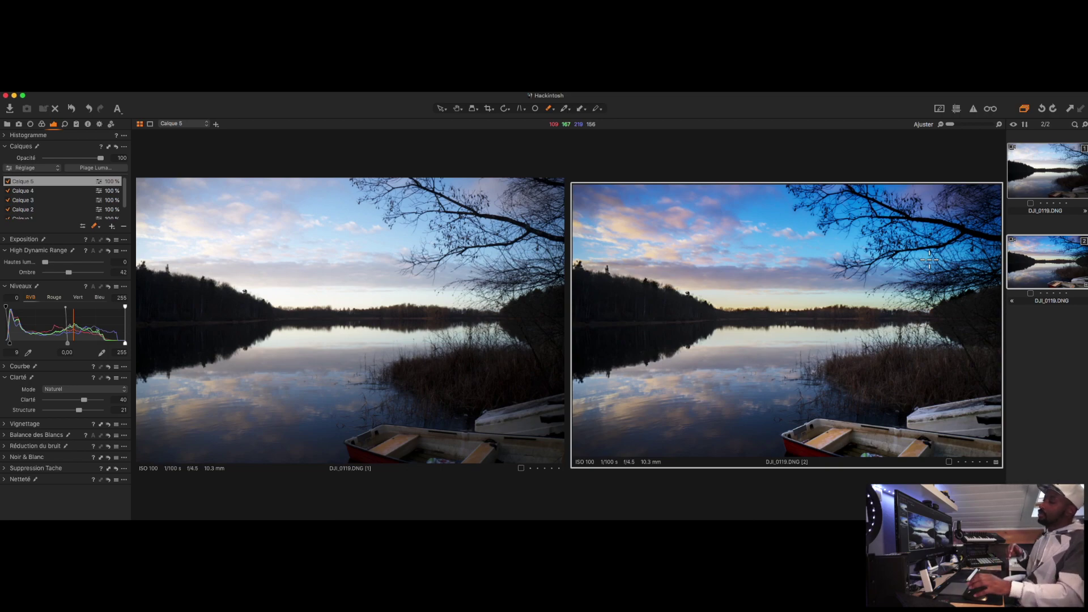
click(1034, 373)
click(1035, 271)
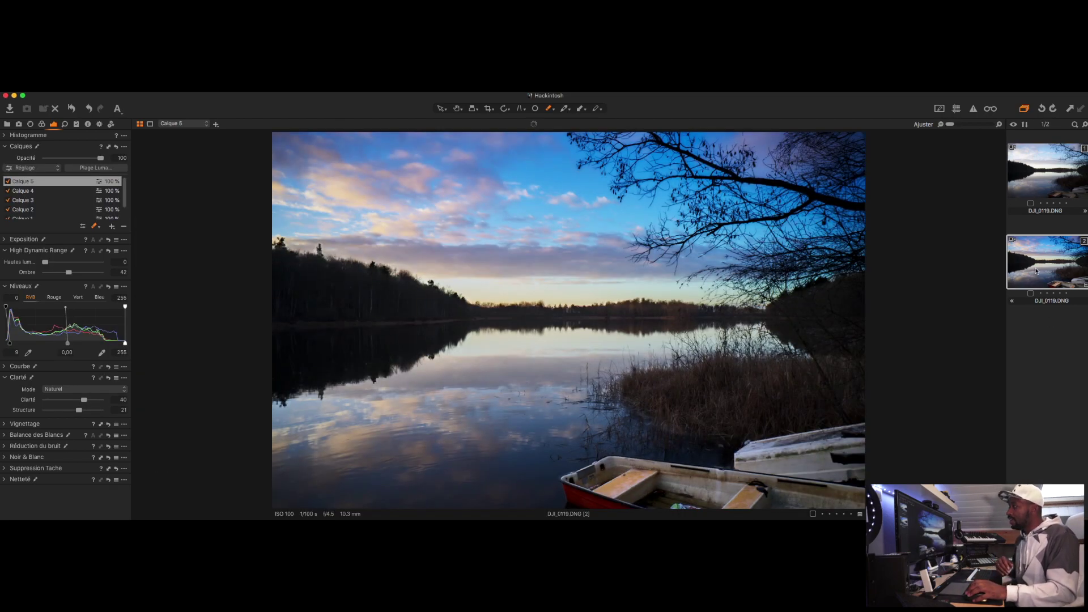
- Export the edited variant to Pictures as a quality 100 JPEG with sRGB profile, 300 px/in, 100% scale and three-digit counter naming
right_click(1030, 265)
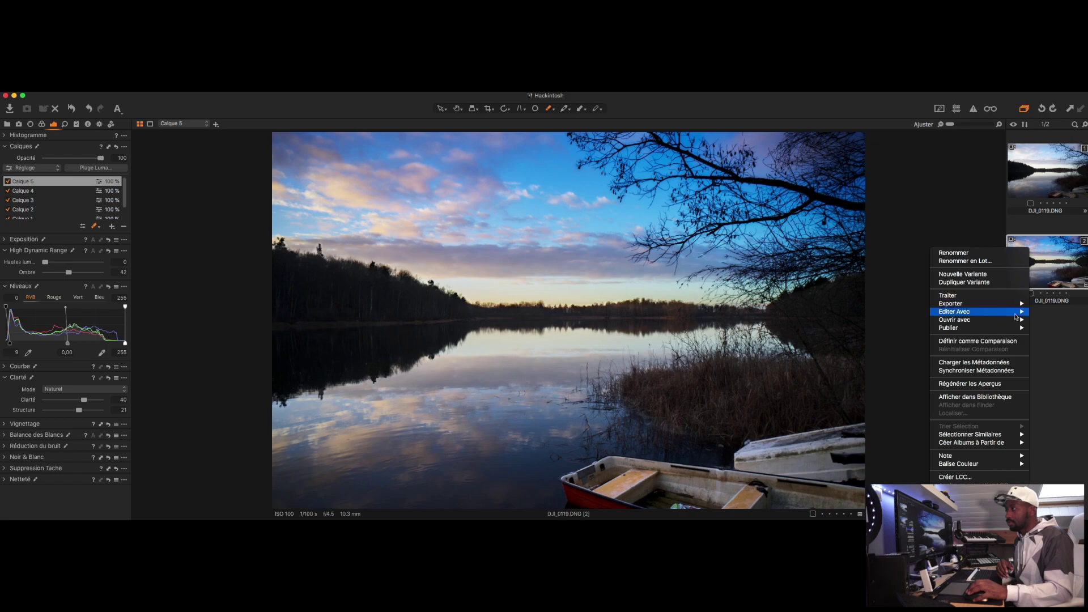
mouse_move(1016, 306)
click(1048, 312)
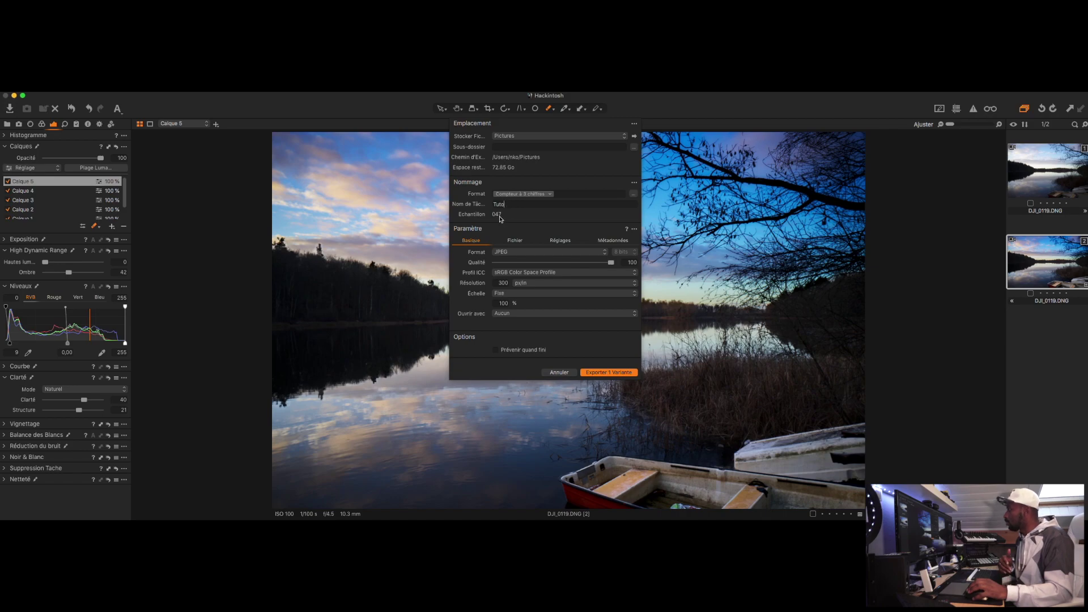
click(559, 203)
click(605, 373)
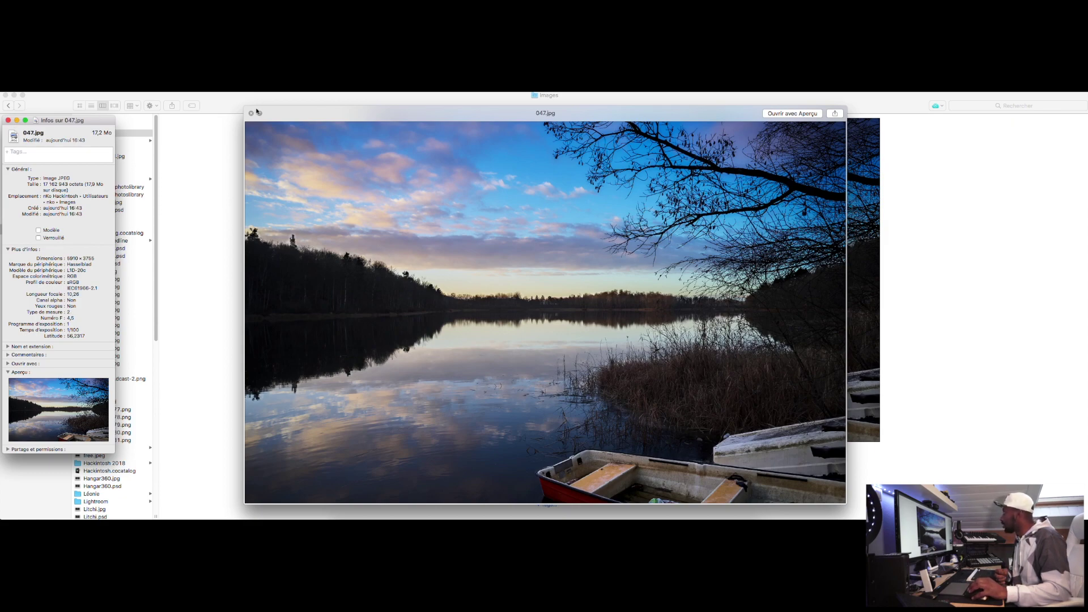
- View the exported 047.jpg full screen from its Finder preview and return to the windowed preview
click(260, 113)
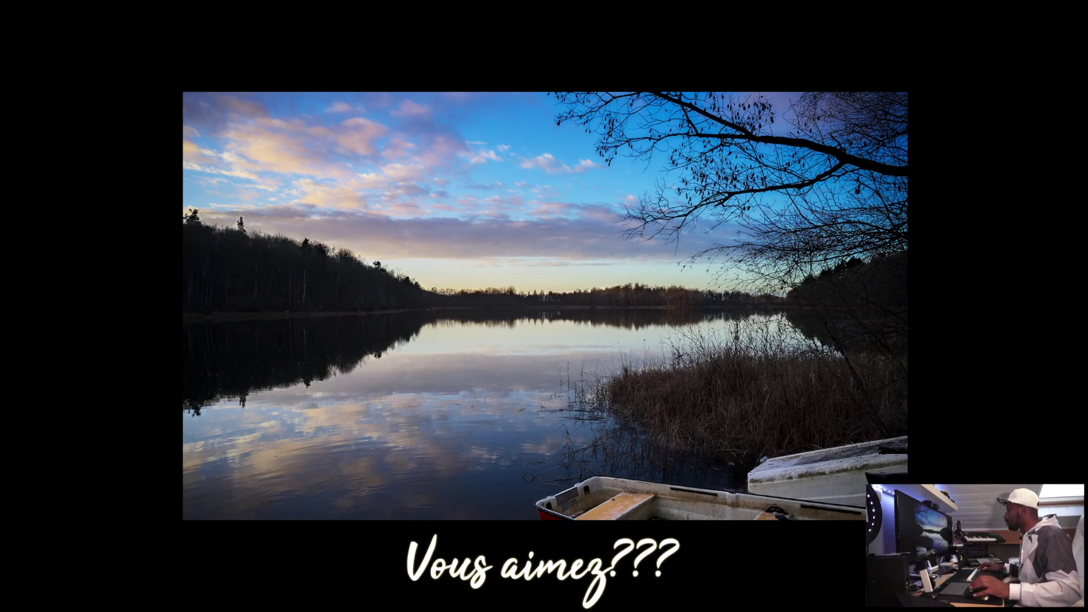
key(Escape)
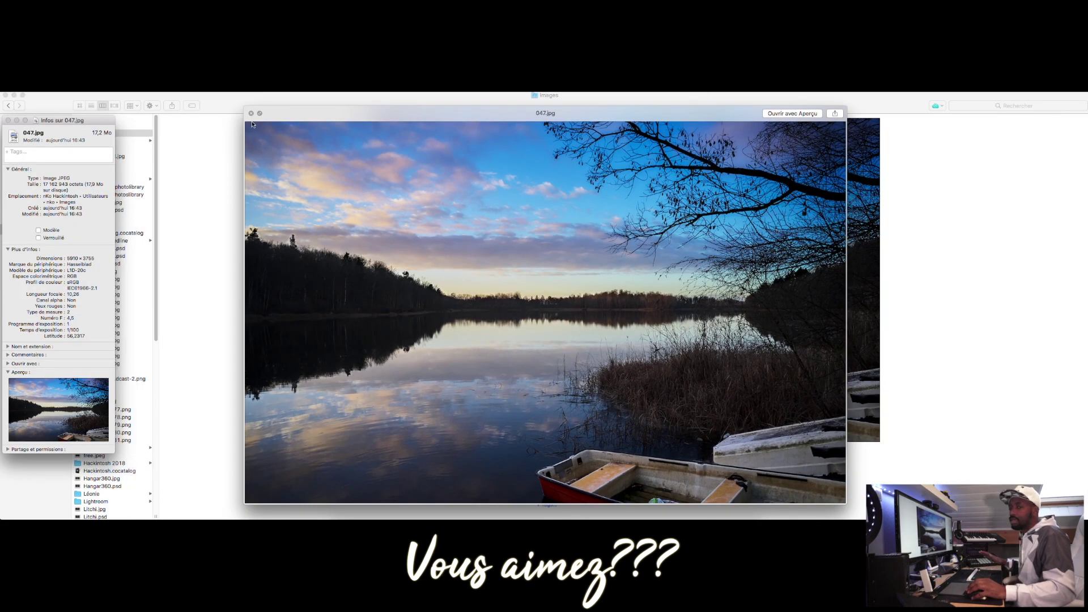